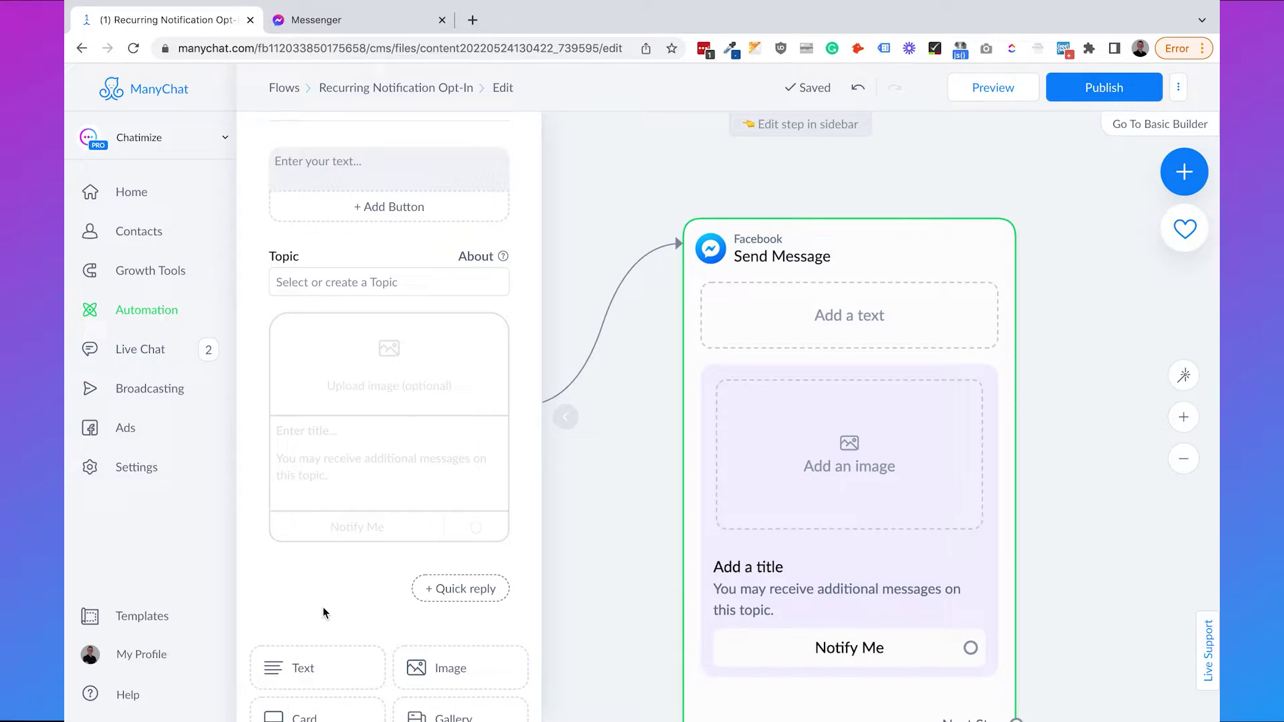
Create a Weekly notification topic named new-fashion-collection and attach it to the opt-in.
click(336, 278)
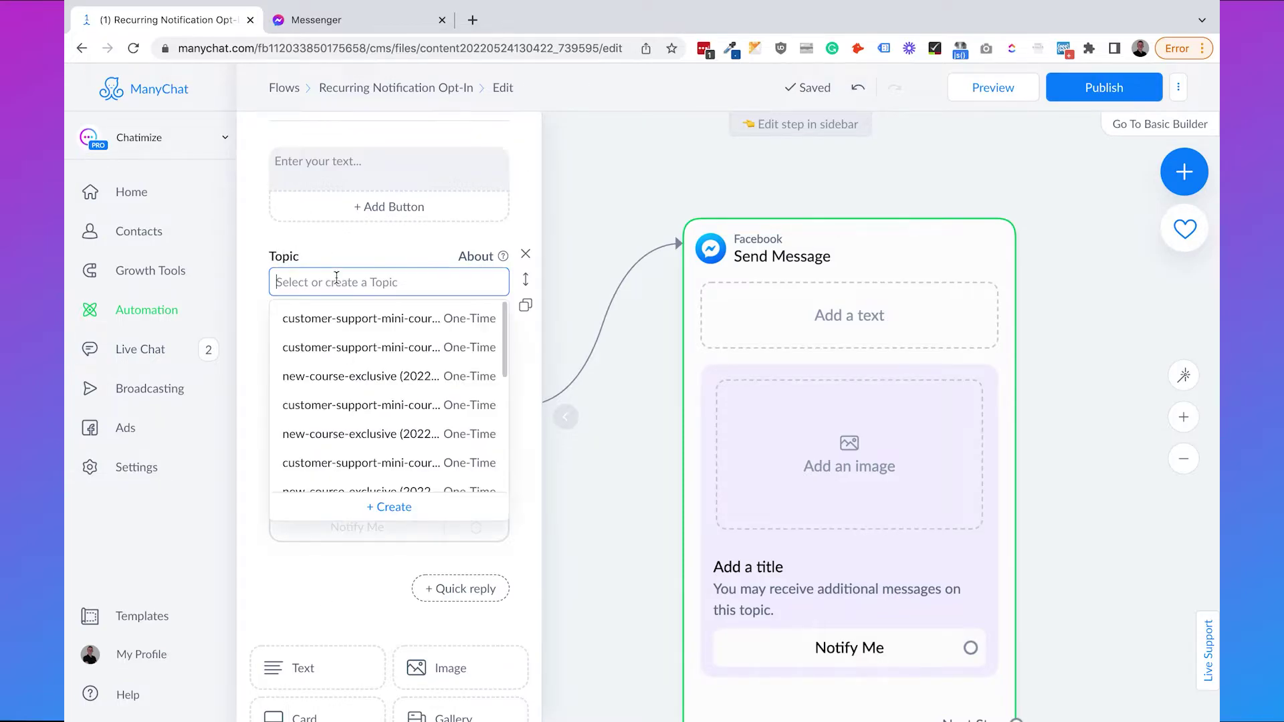
text(new-fashio)
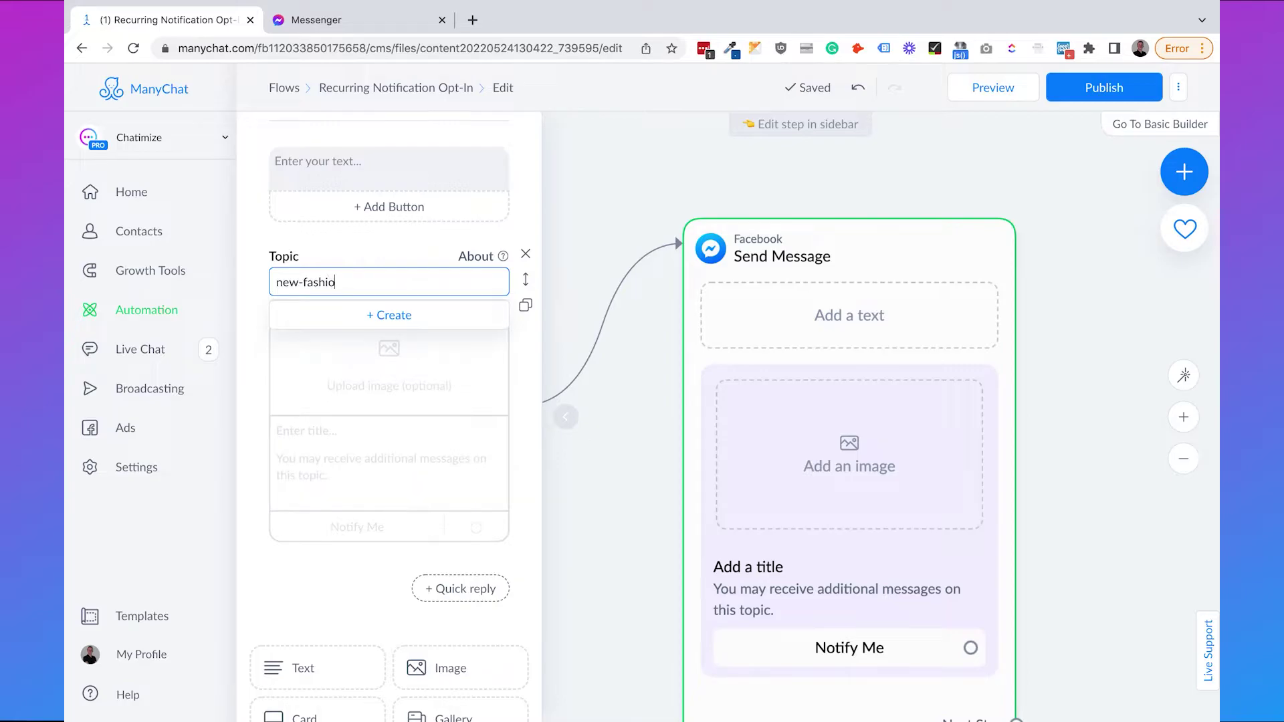
text(n-collection)
click(387, 314)
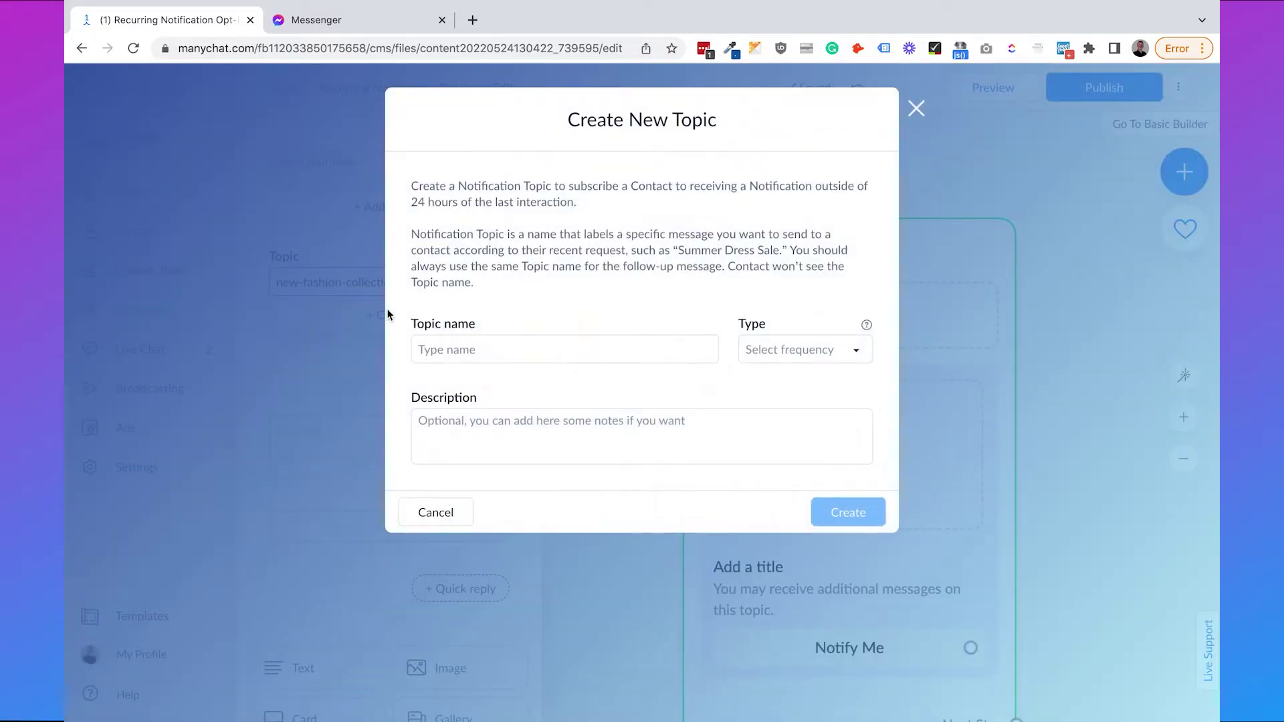
click(507, 352)
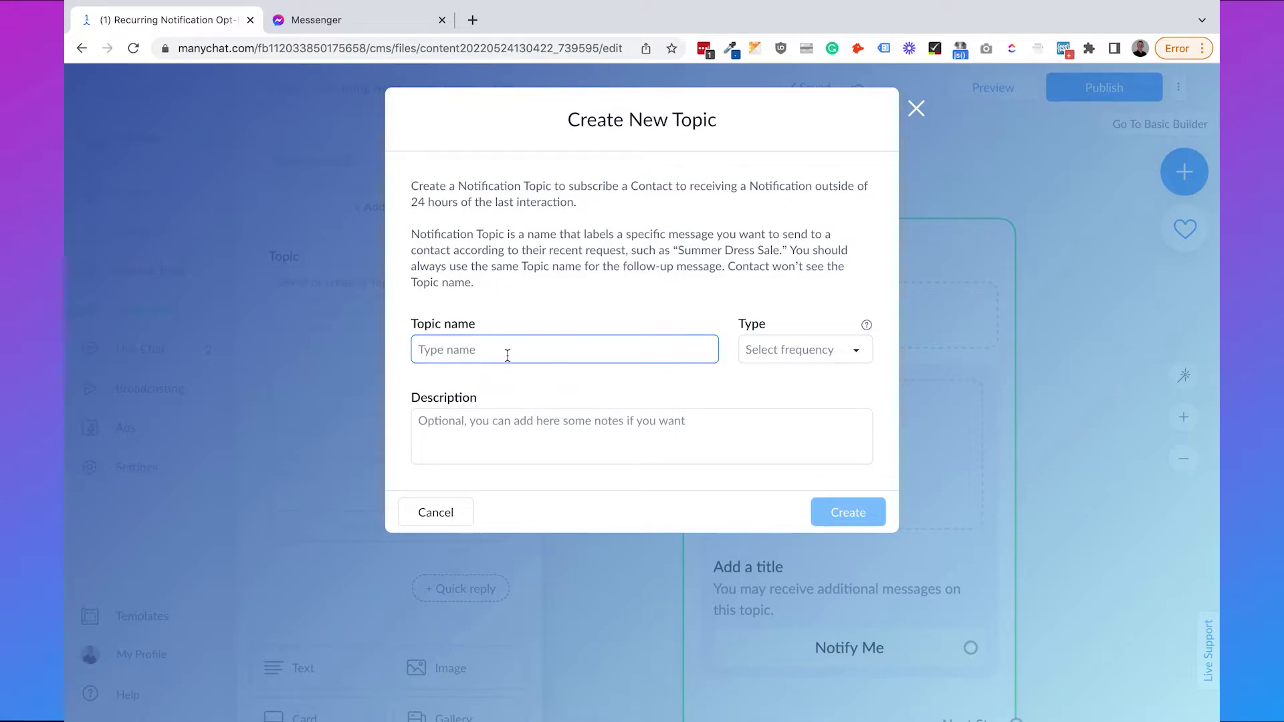
text(new-fashion-collection)
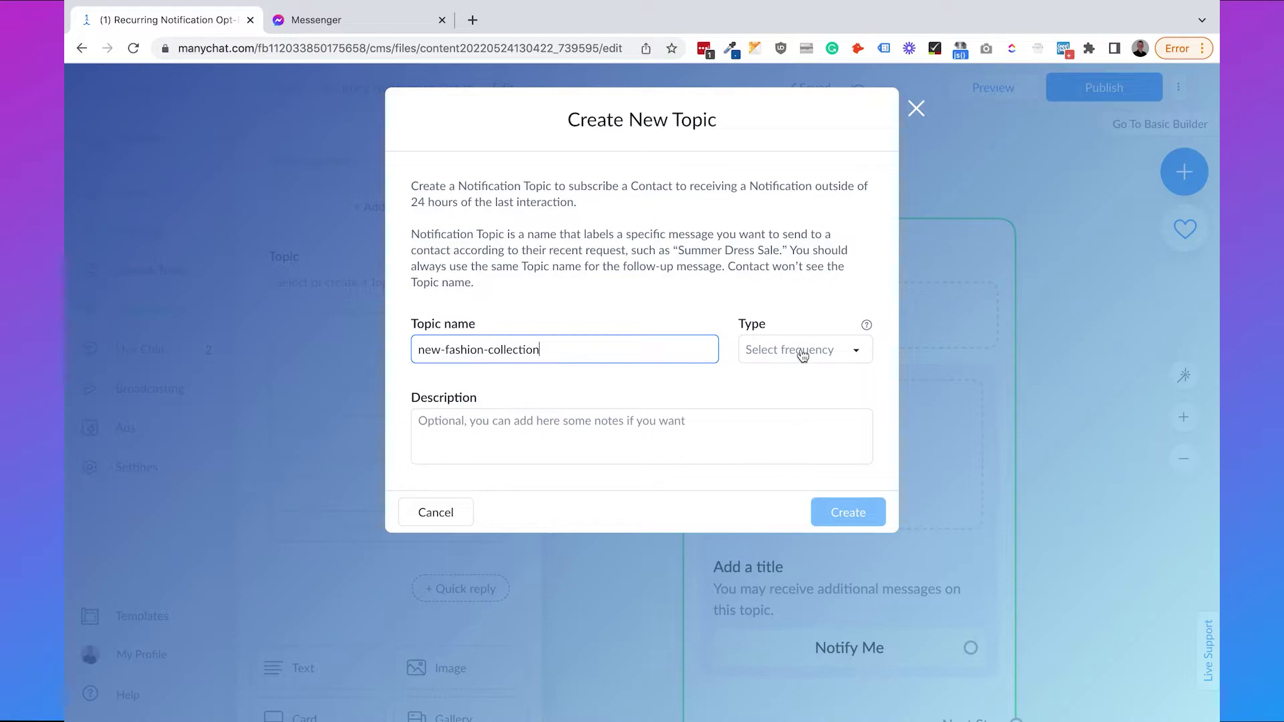
click(802, 356)
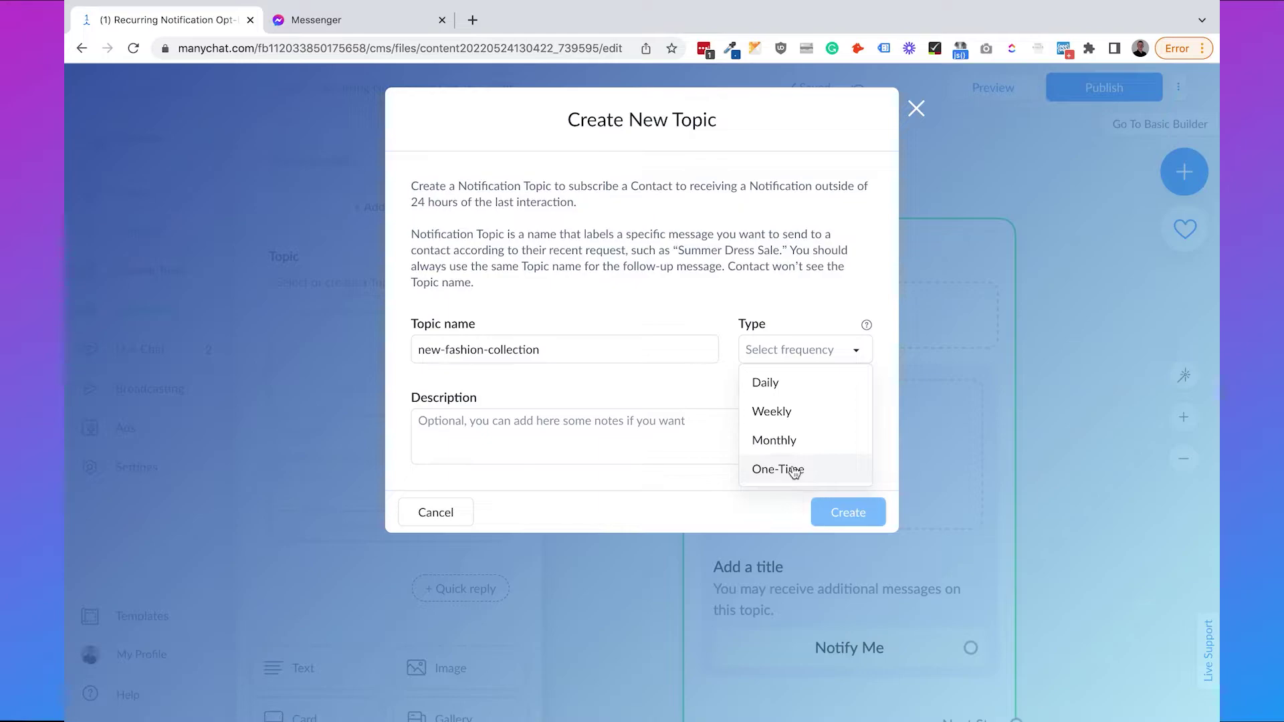
click(798, 418)
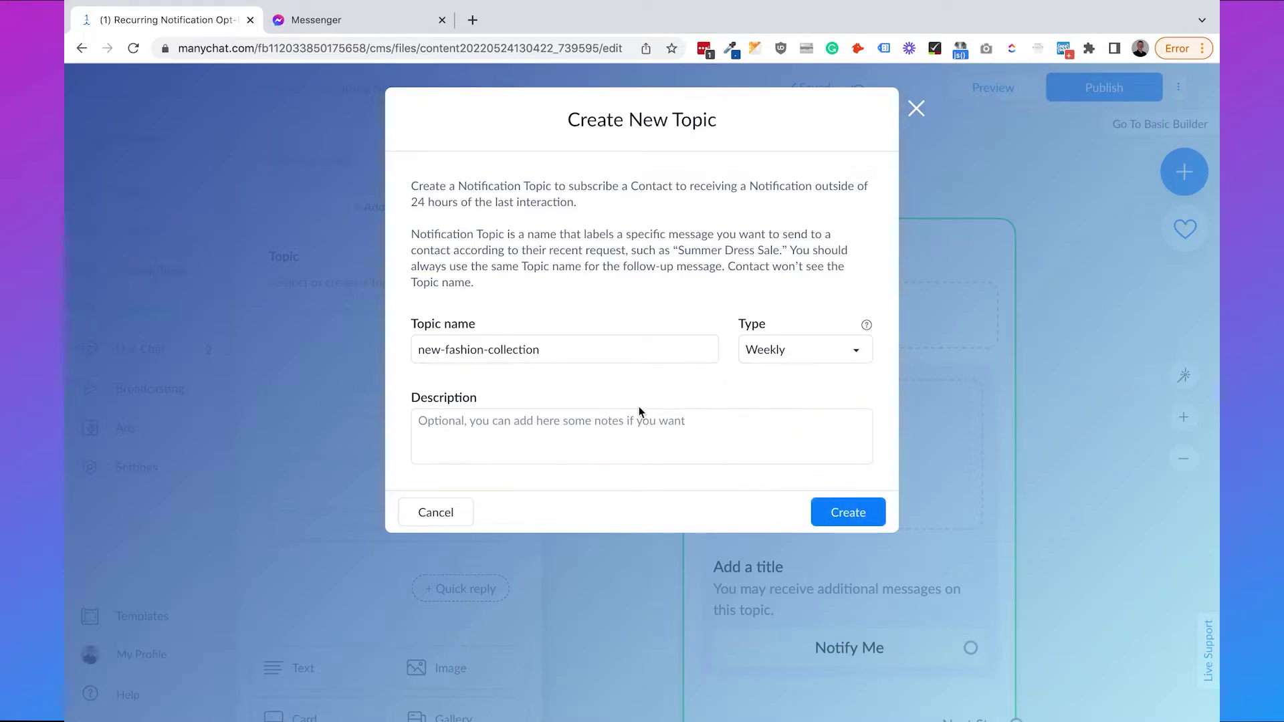
double_click(449, 394)
click(681, 460)
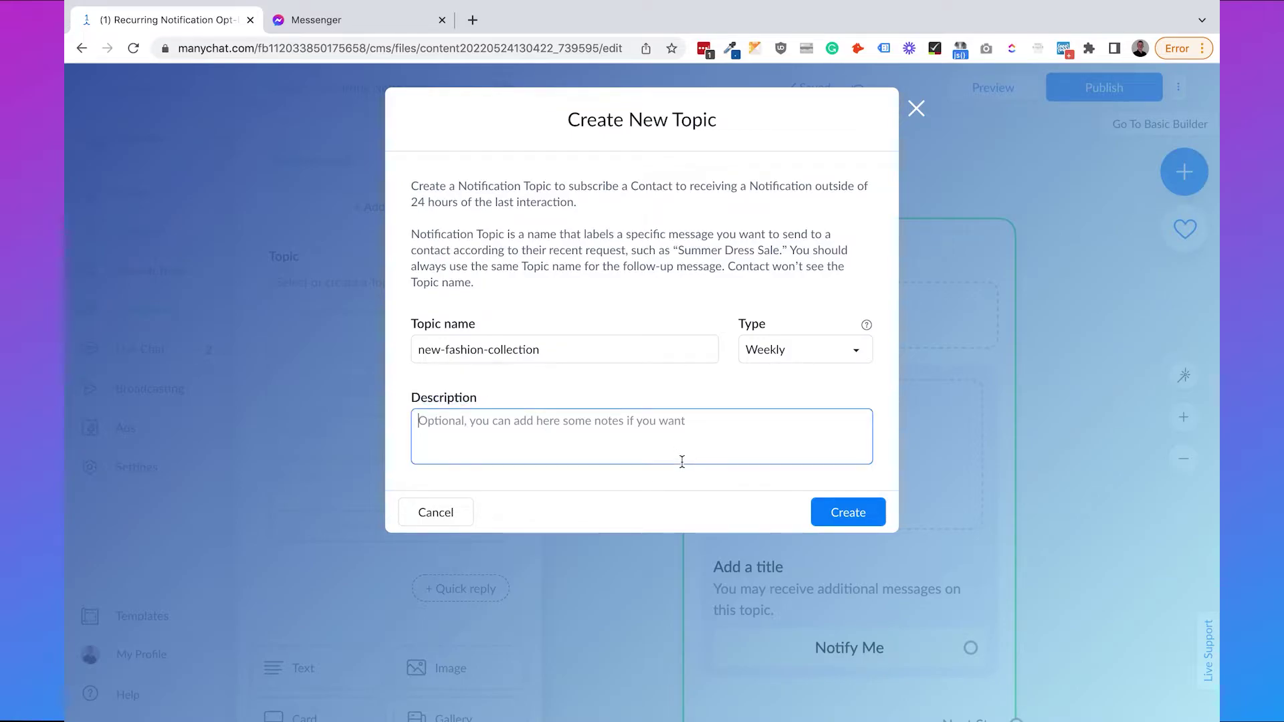
click(833, 512)
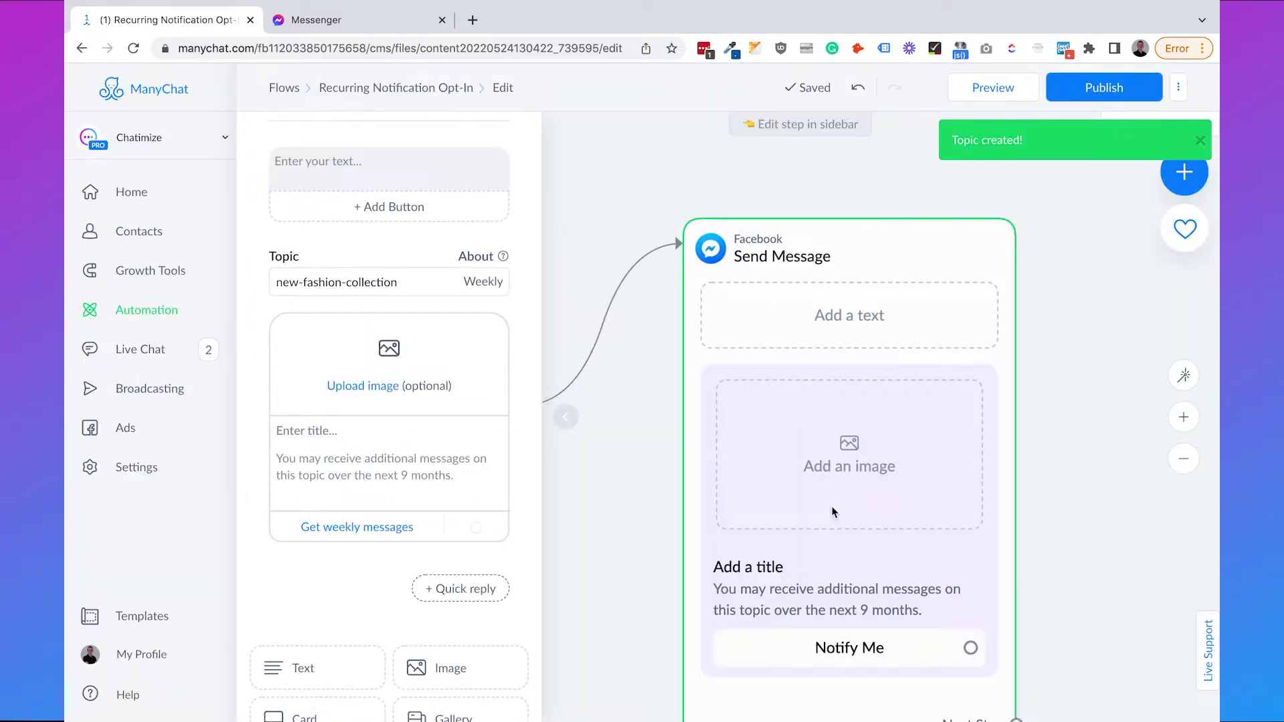
Delete the empty text block and upload clothing-collection.jpeg as the opt-in image.
scroll(478, 264, up, 2)
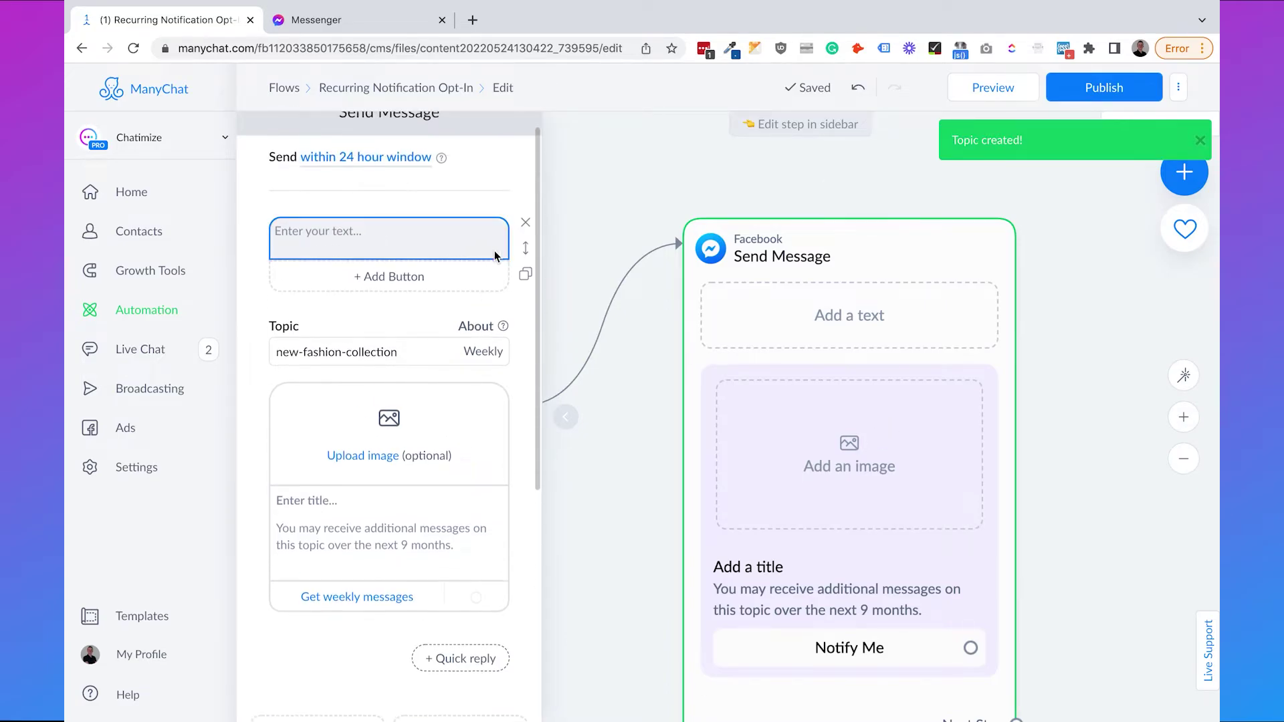
click(523, 223)
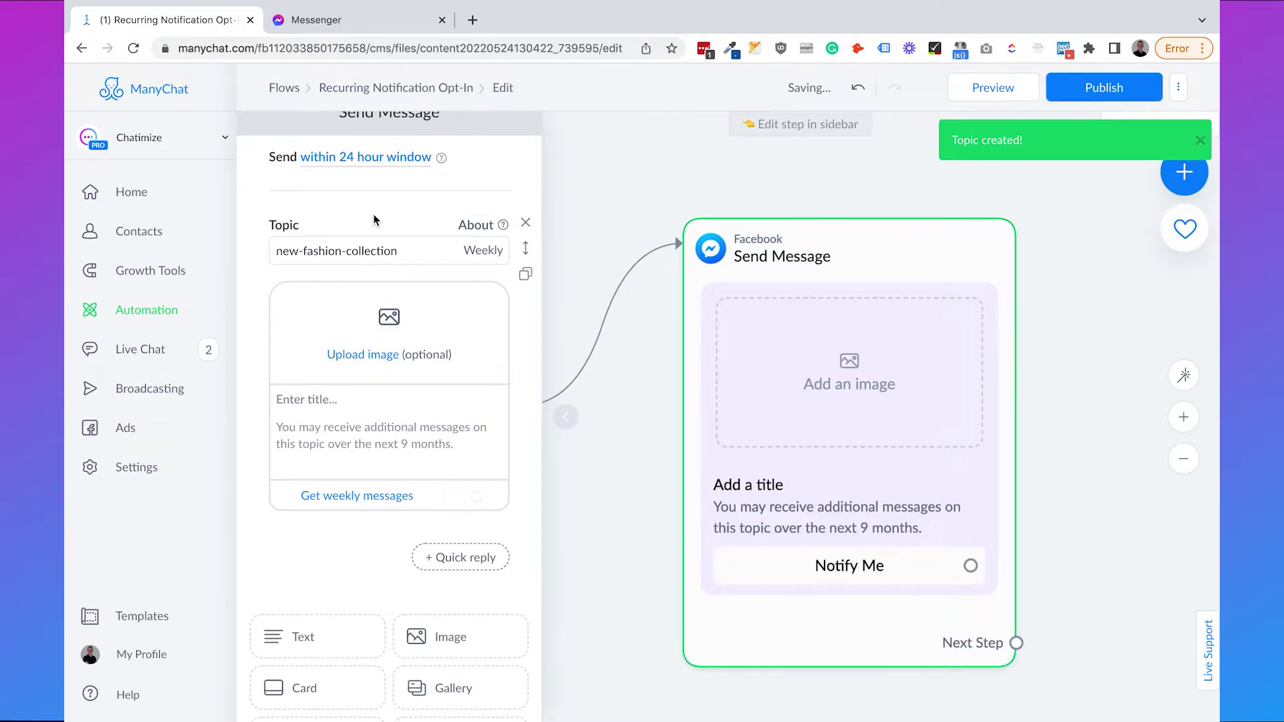
scroll(373, 214, down, 2)
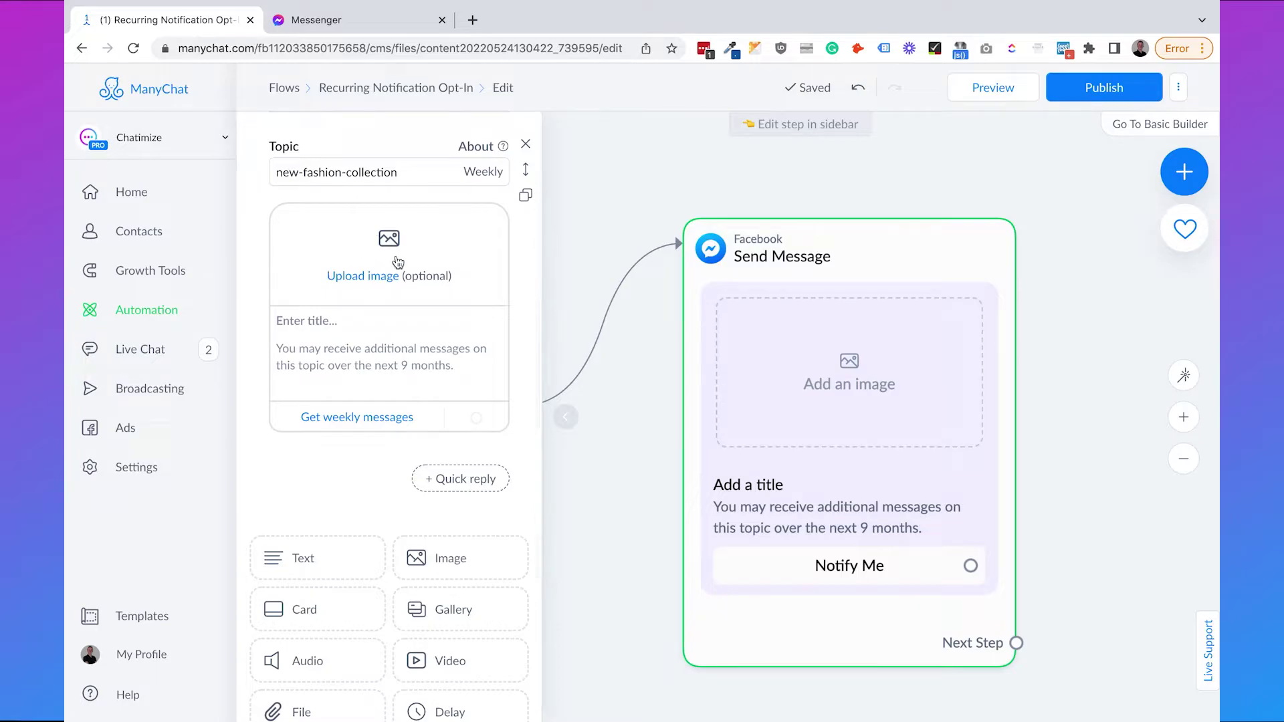
click(398, 262)
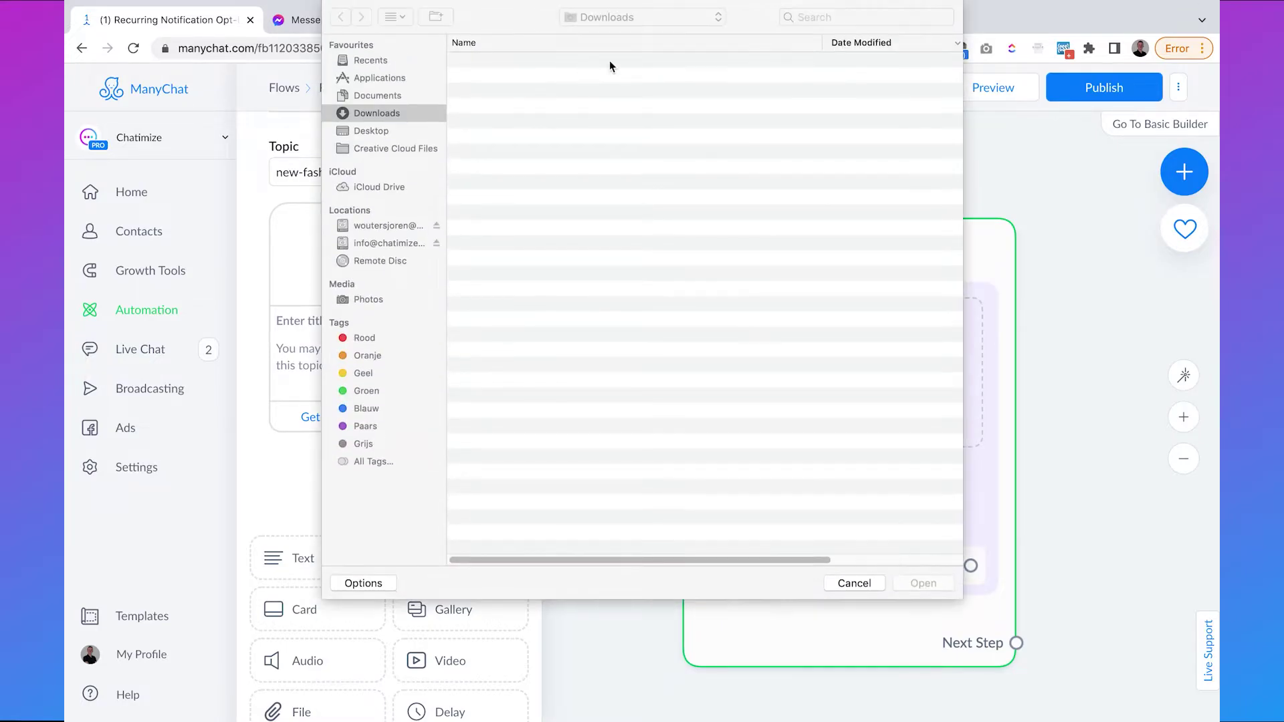
click(572, 61)
double_click(572, 61)
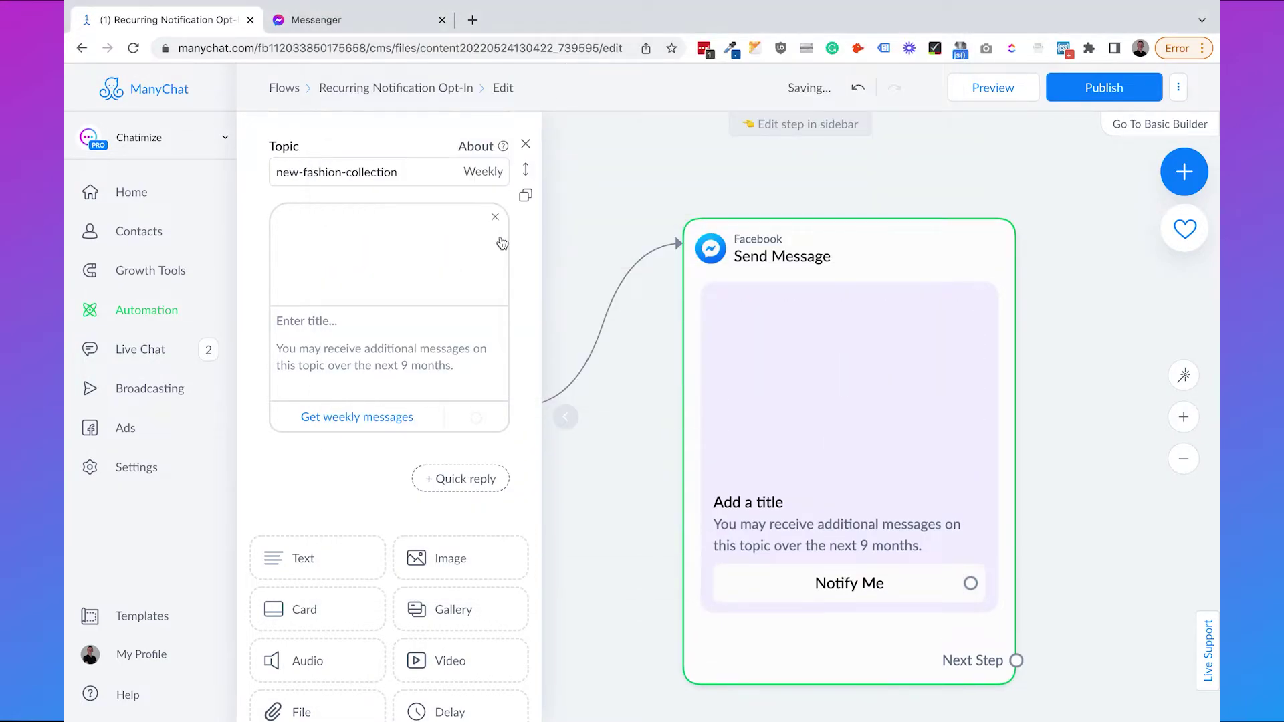
Title the opt-in 'Get notified: When a new Fashion Collection launches' with a 🤗 emoji.
scroll(368, 355, down, 1)
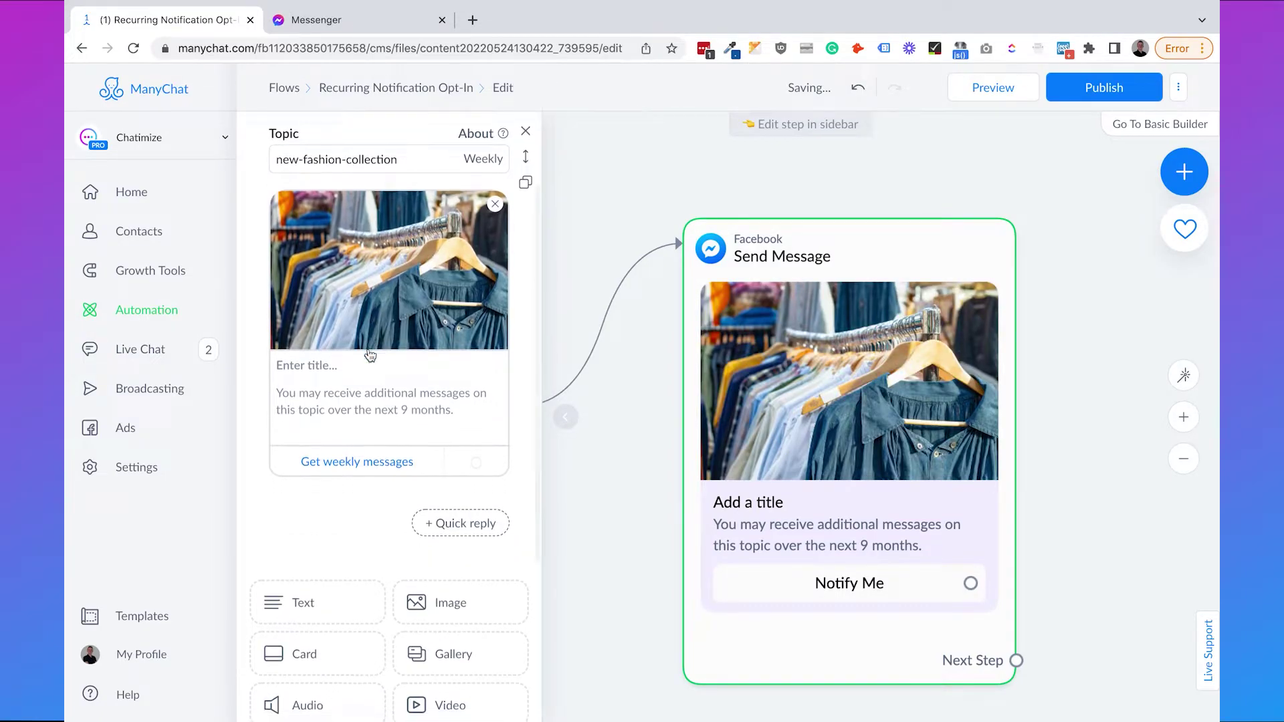
click(289, 329)
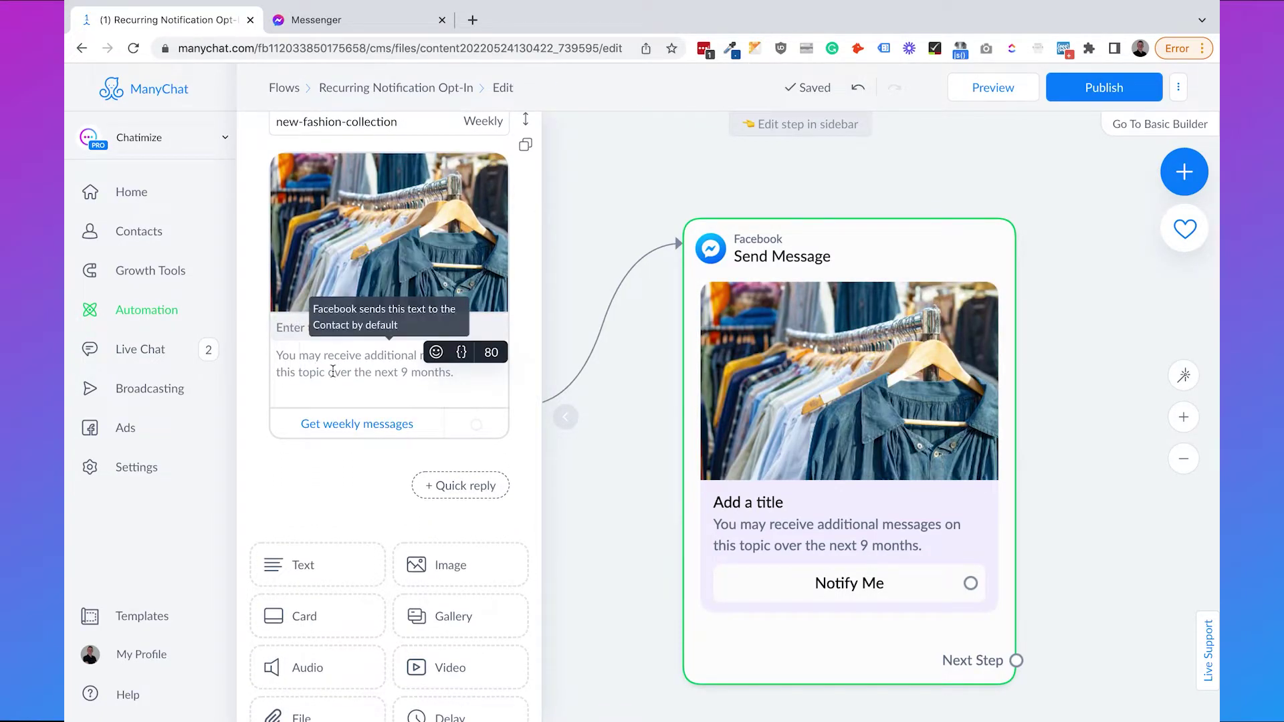
text(Get notified: When a new Fashi)
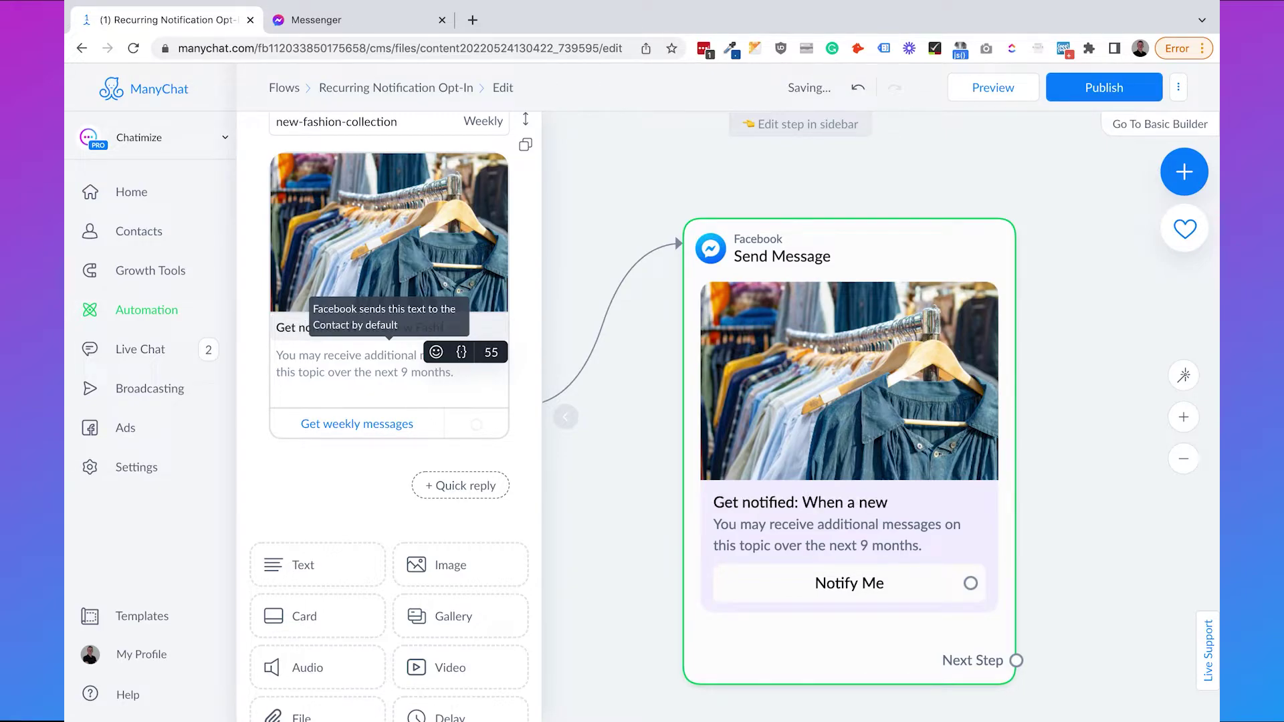
text(on Collection launches)
click(436, 352)
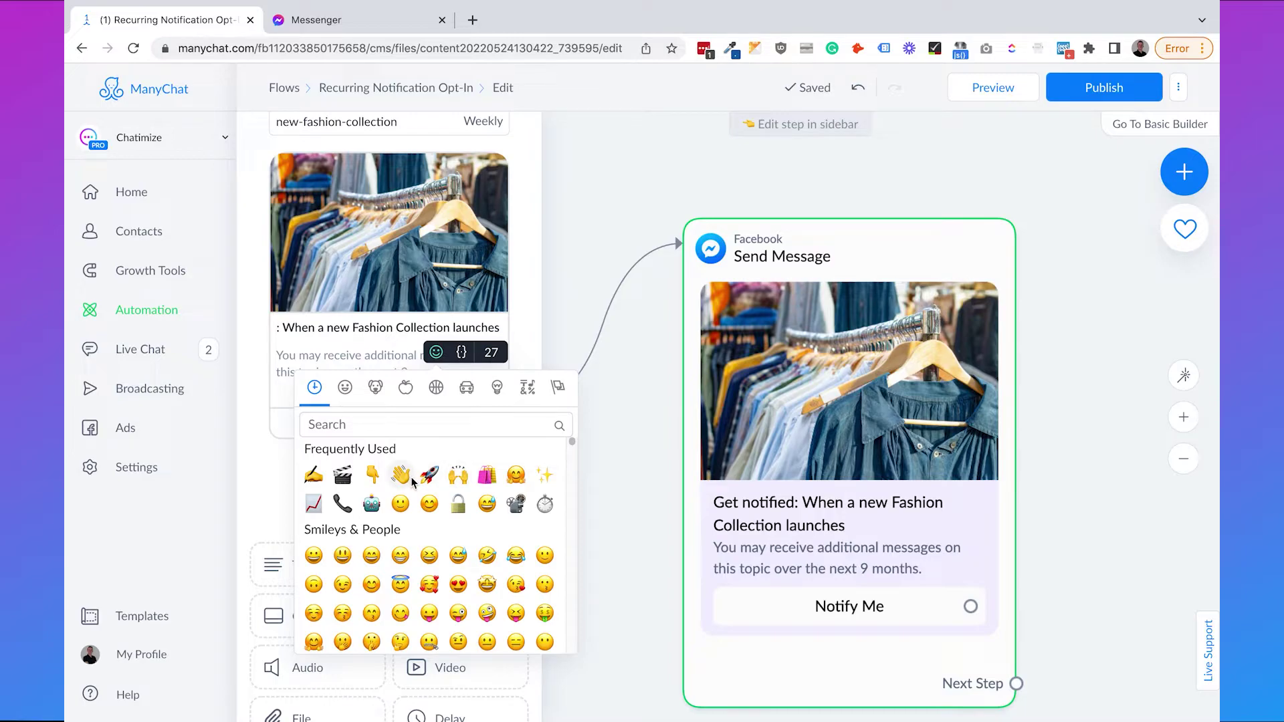
click(515, 476)
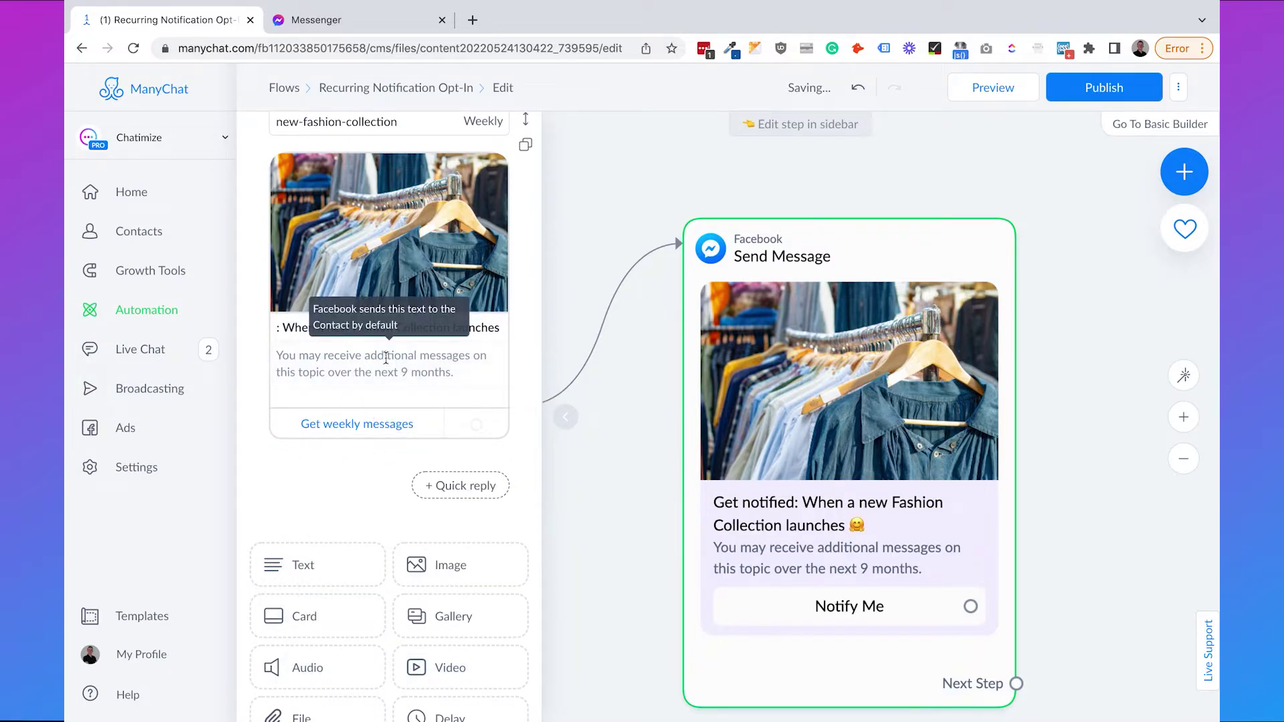
triple_click(361, 358)
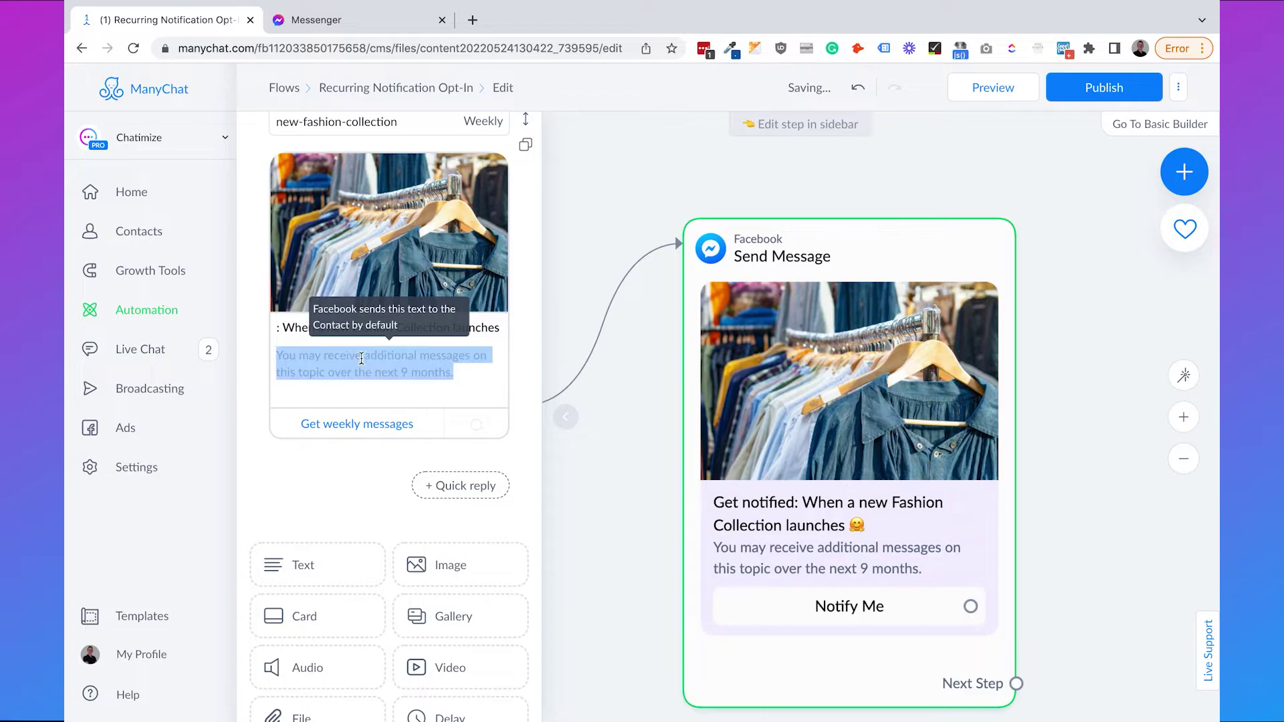
click(356, 427)
click(341, 481)
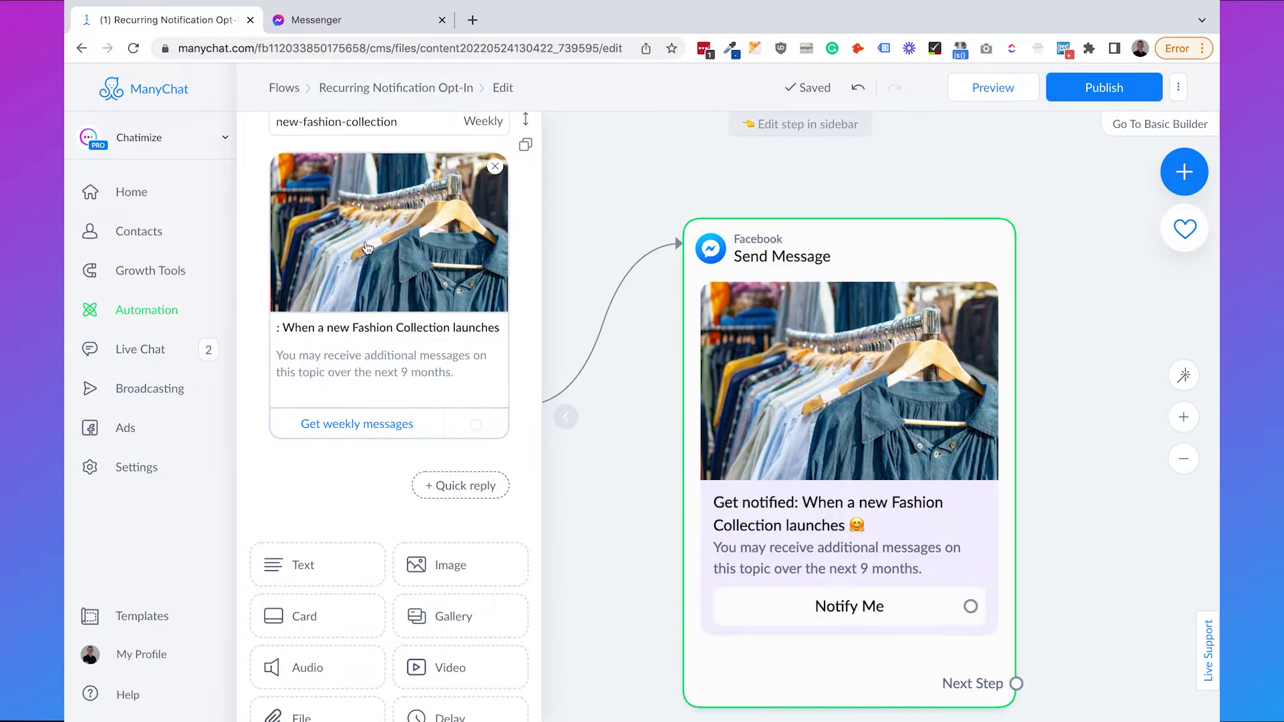
click(1101, 475)
Connect Notify Me to a new Actions step containing a Set Custom Field action.
scroll(862, 501, down, 5)
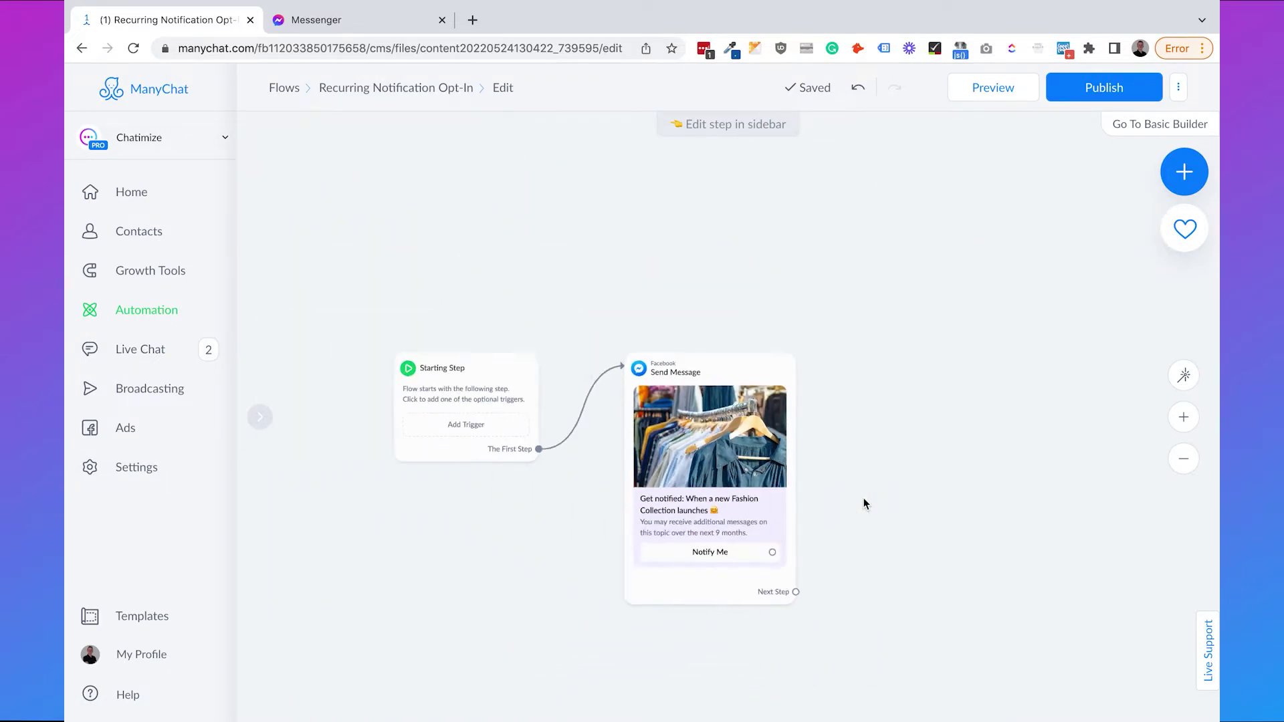
scroll(758, 548, up, 5)
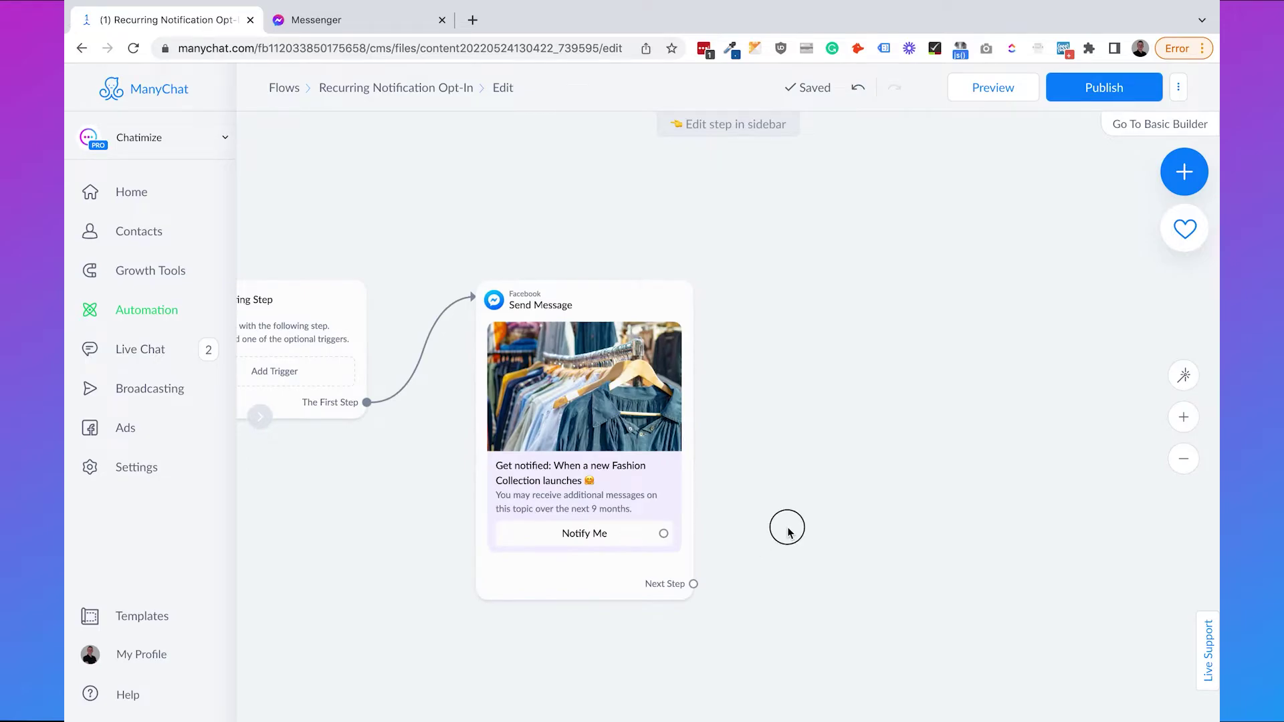
scroll(742, 524, right, 2)
drag(592, 533, 702, 295)
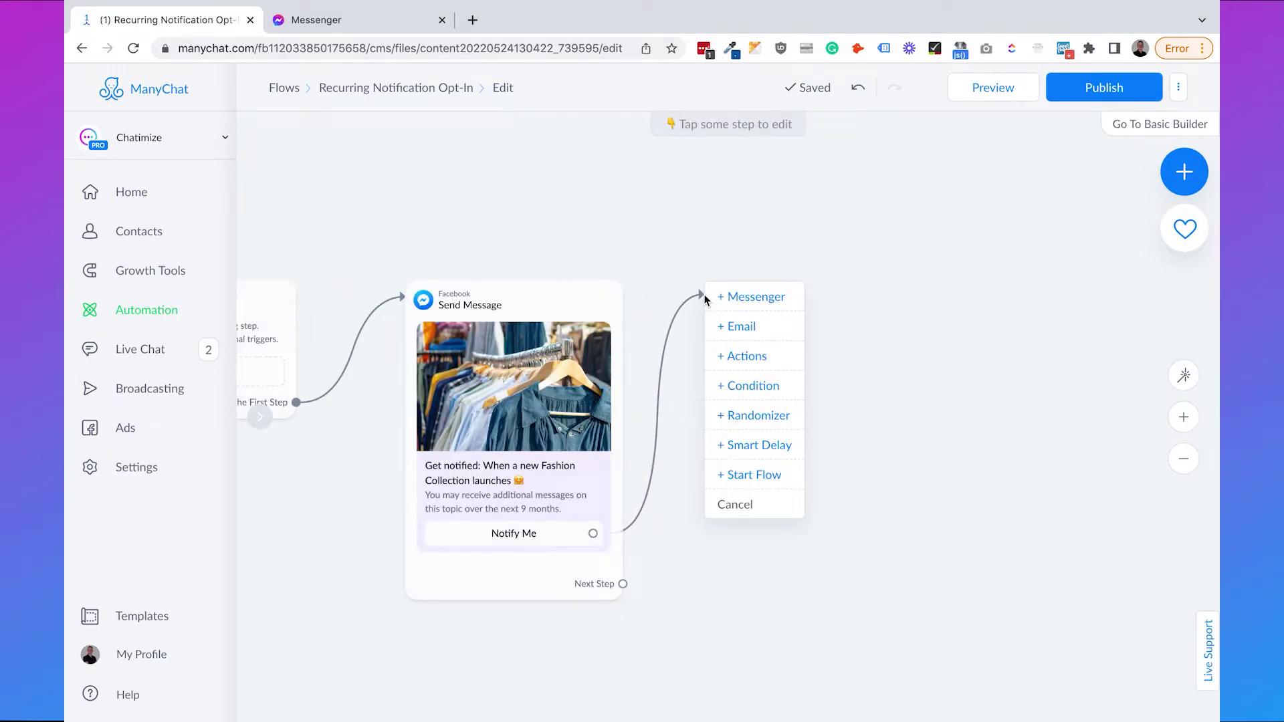
click(768, 359)
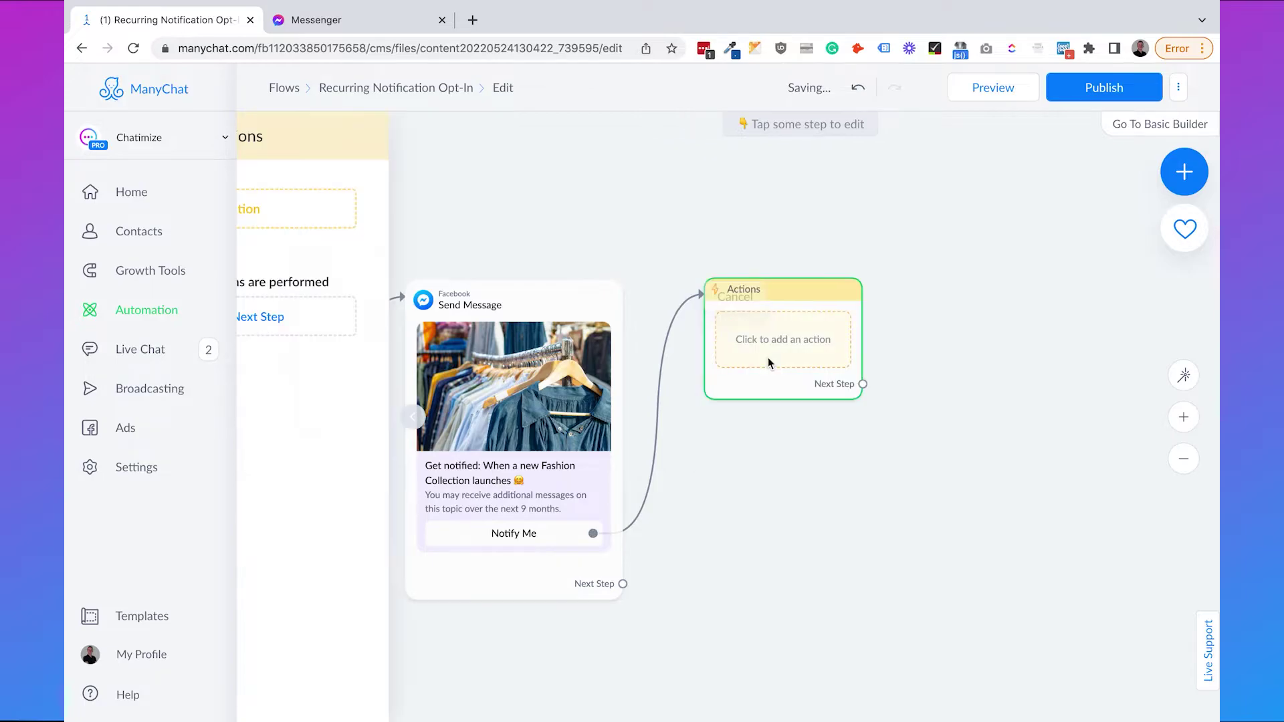
click(428, 213)
scroll(392, 307, down, 5)
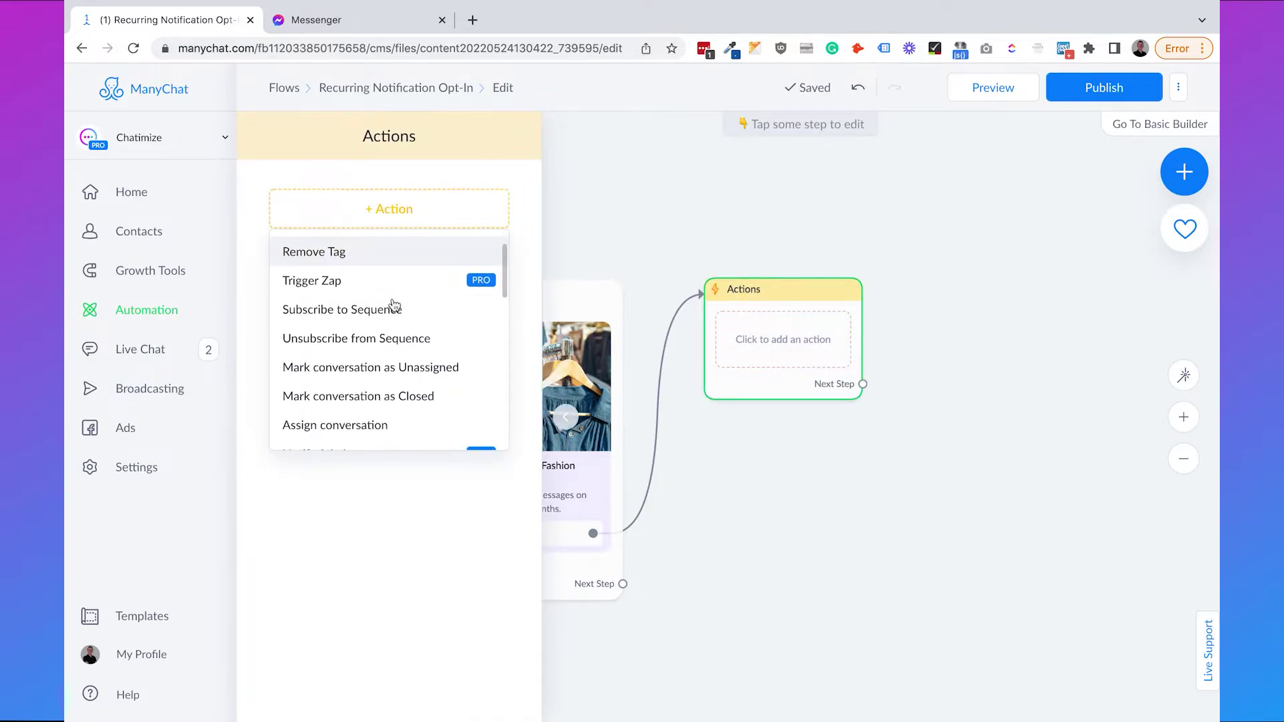
click(367, 316)
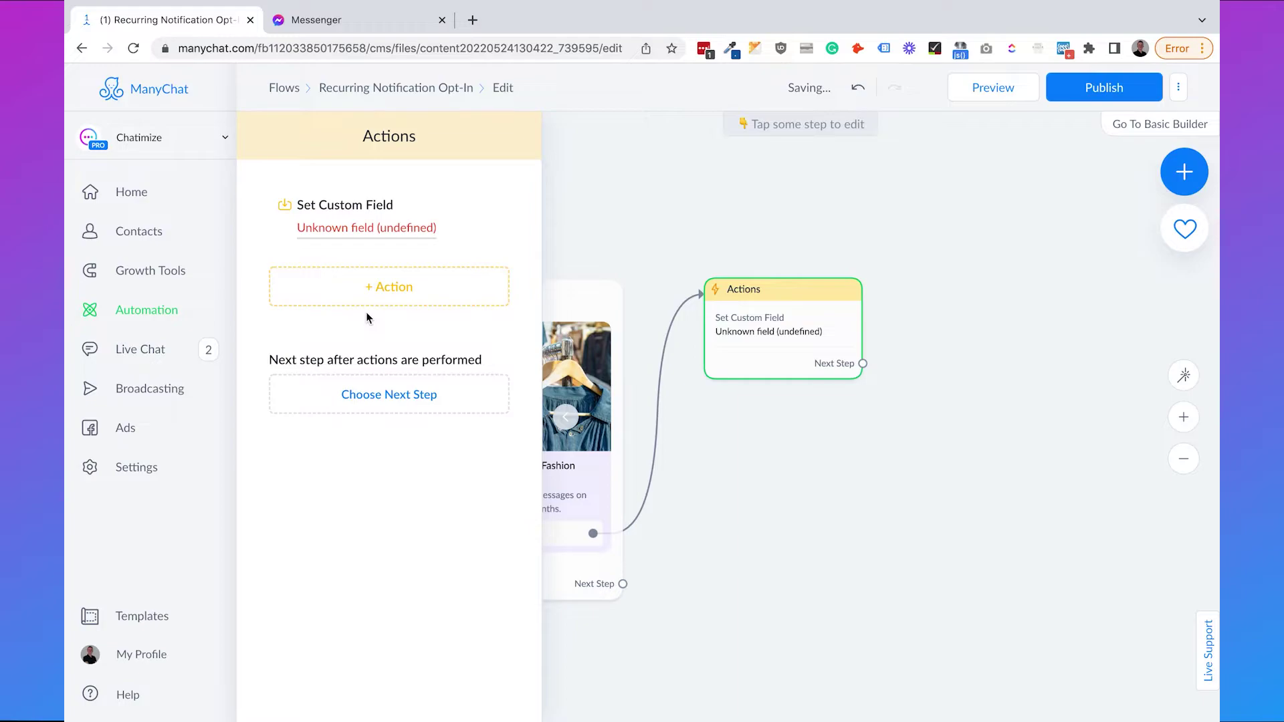
Enter Recurring Notification Date as the name of the custom field to set.
click(358, 229)
click(432, 325)
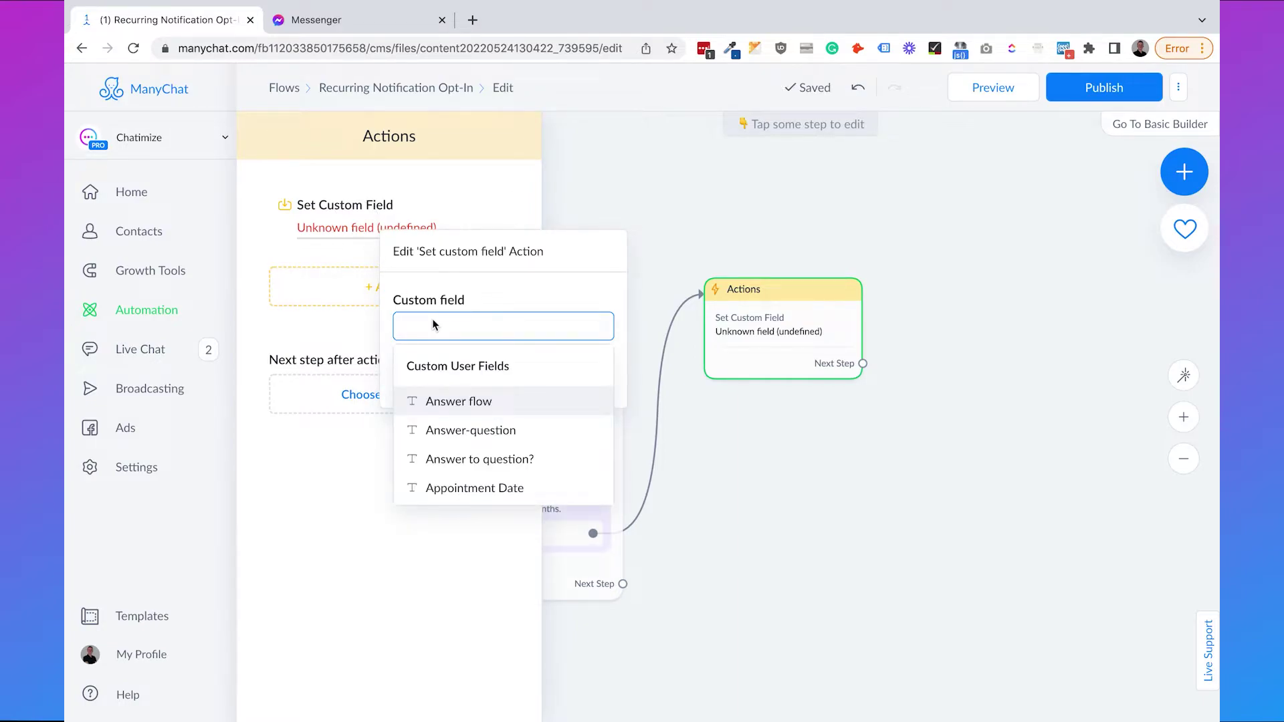
text(Recurri)
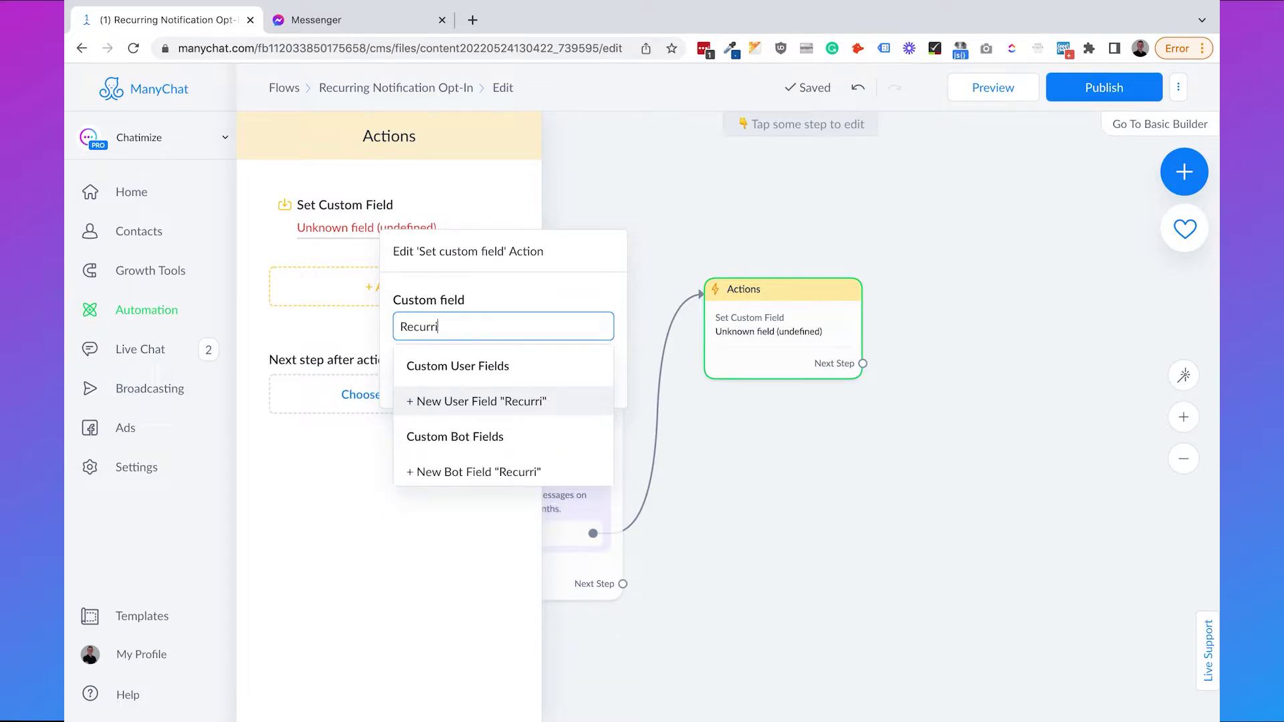
text(ng Notification Date)
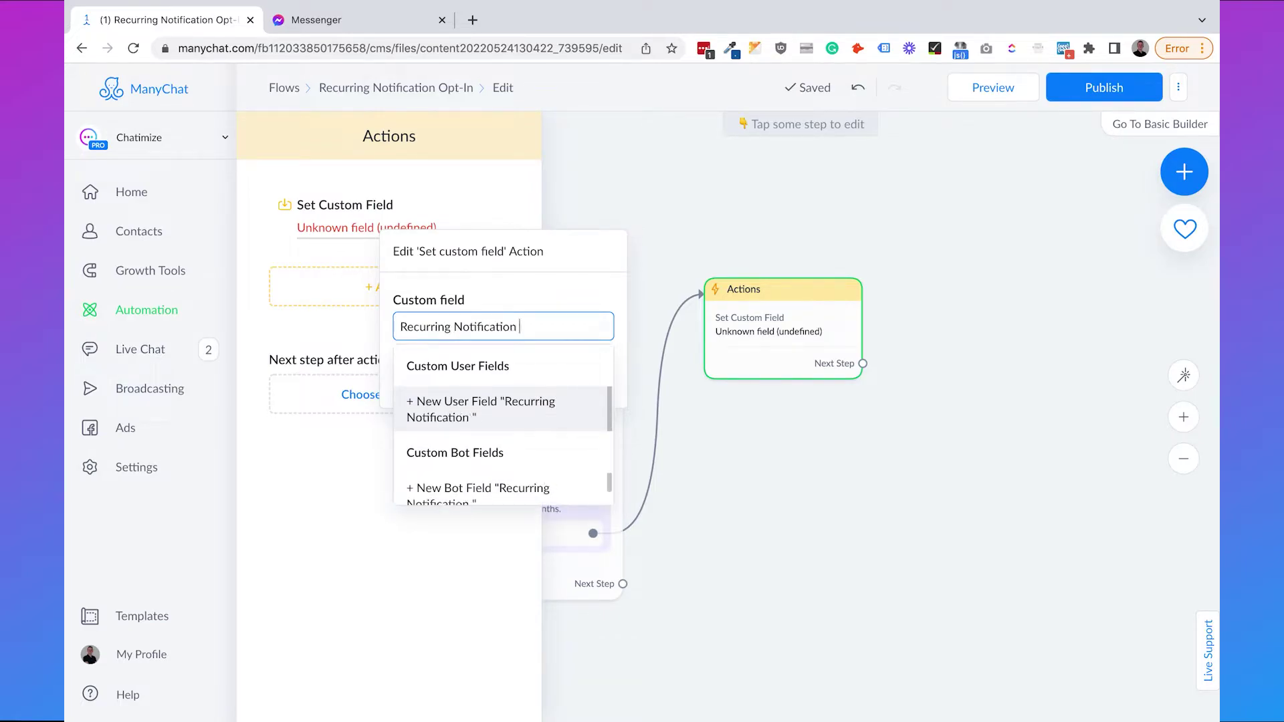
Add Recurring Notification Date as a new user field of type Date & Time.
click(445, 402)
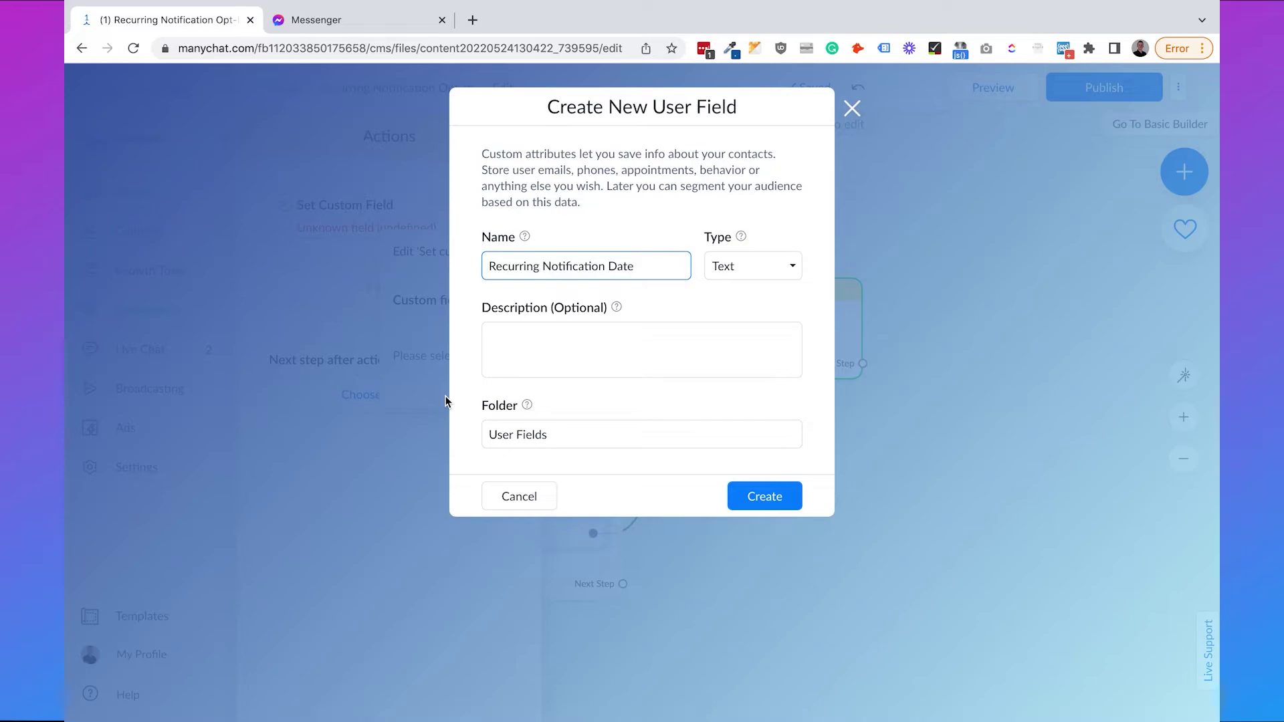
click(726, 266)
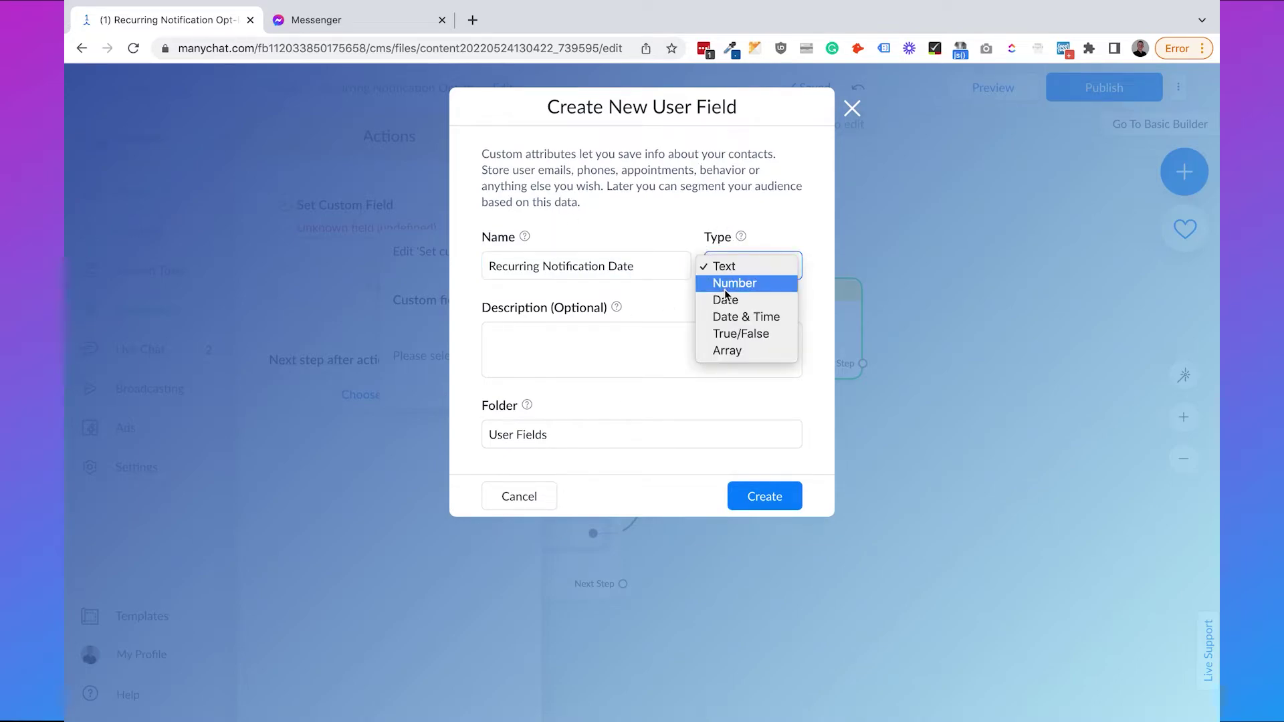
click(736, 315)
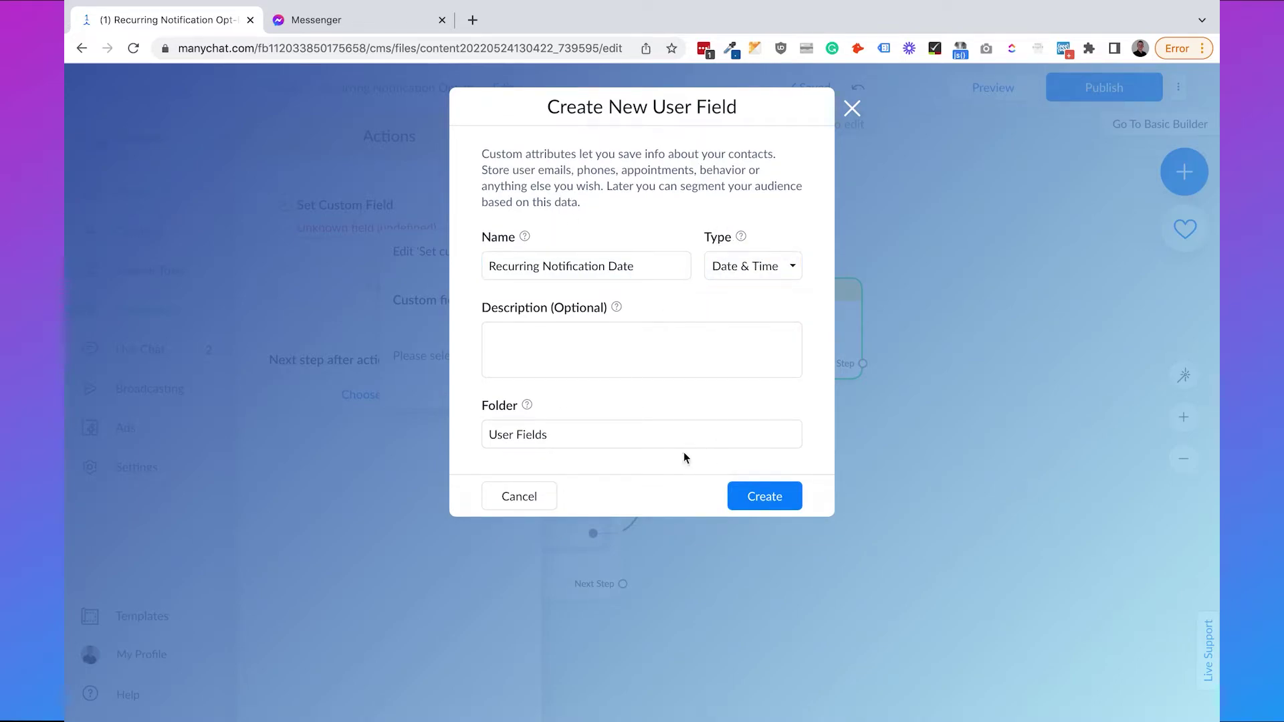
click(758, 496)
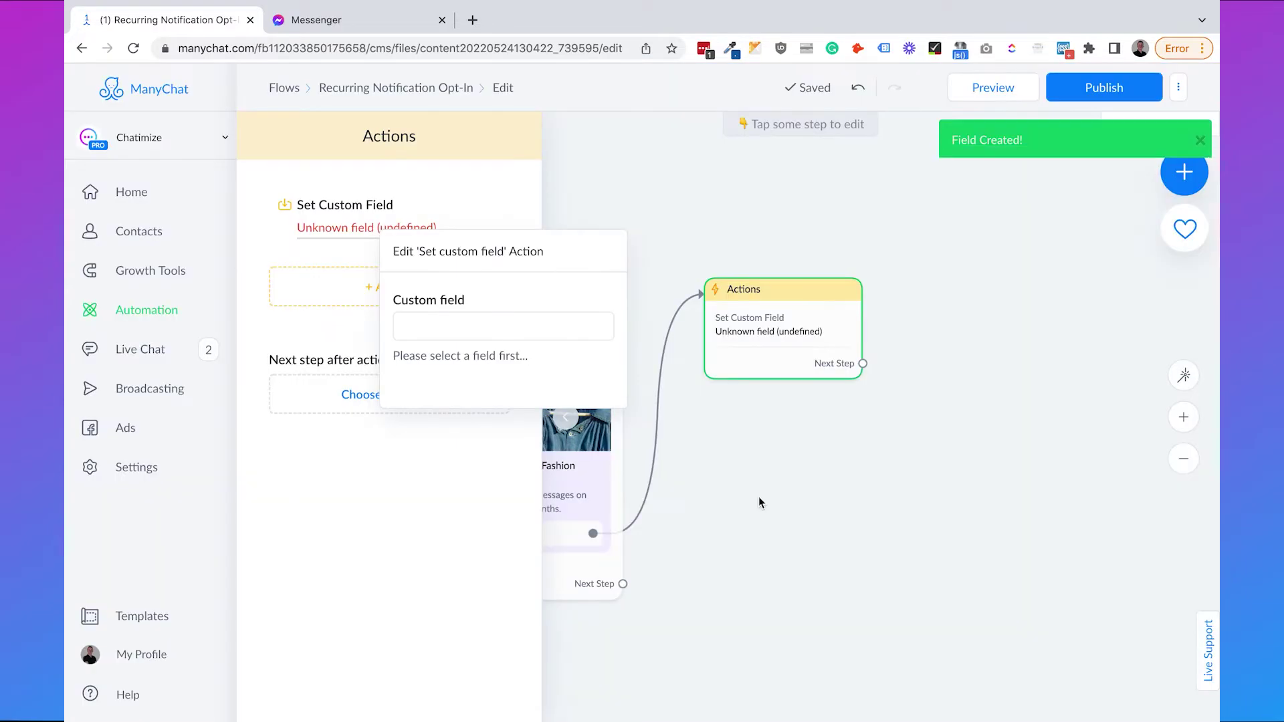
Set Recurring Notification Date to the date/time of the action.
click(512, 337)
text(recurring)
click(524, 401)
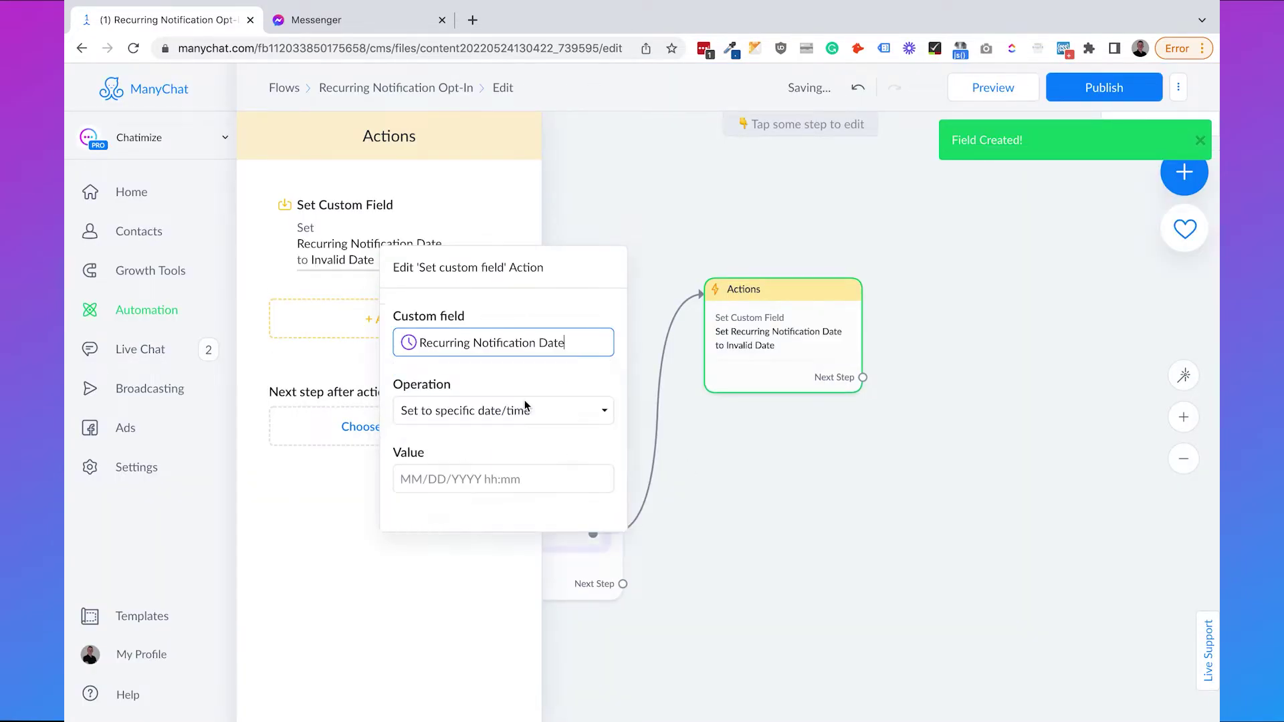
click(511, 300)
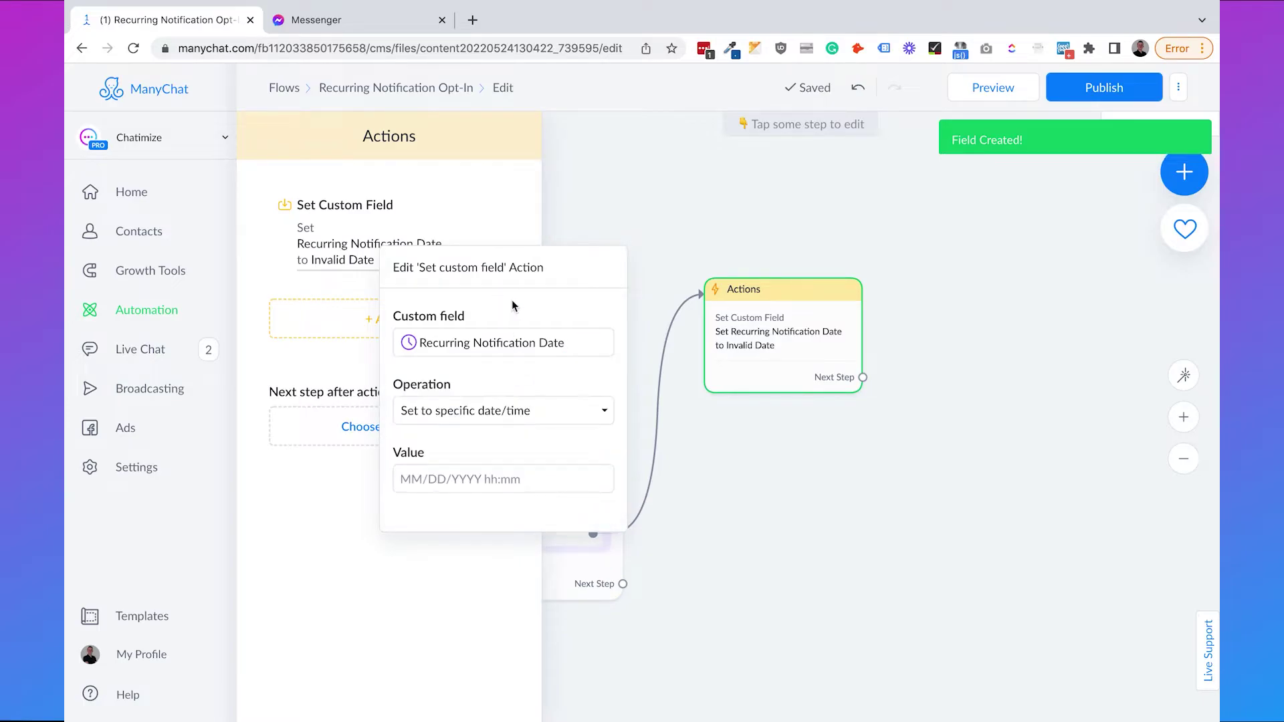
click(481, 410)
click(484, 428)
Offset the saved date by 260 days and close the Actions editor.
click(306, 466)
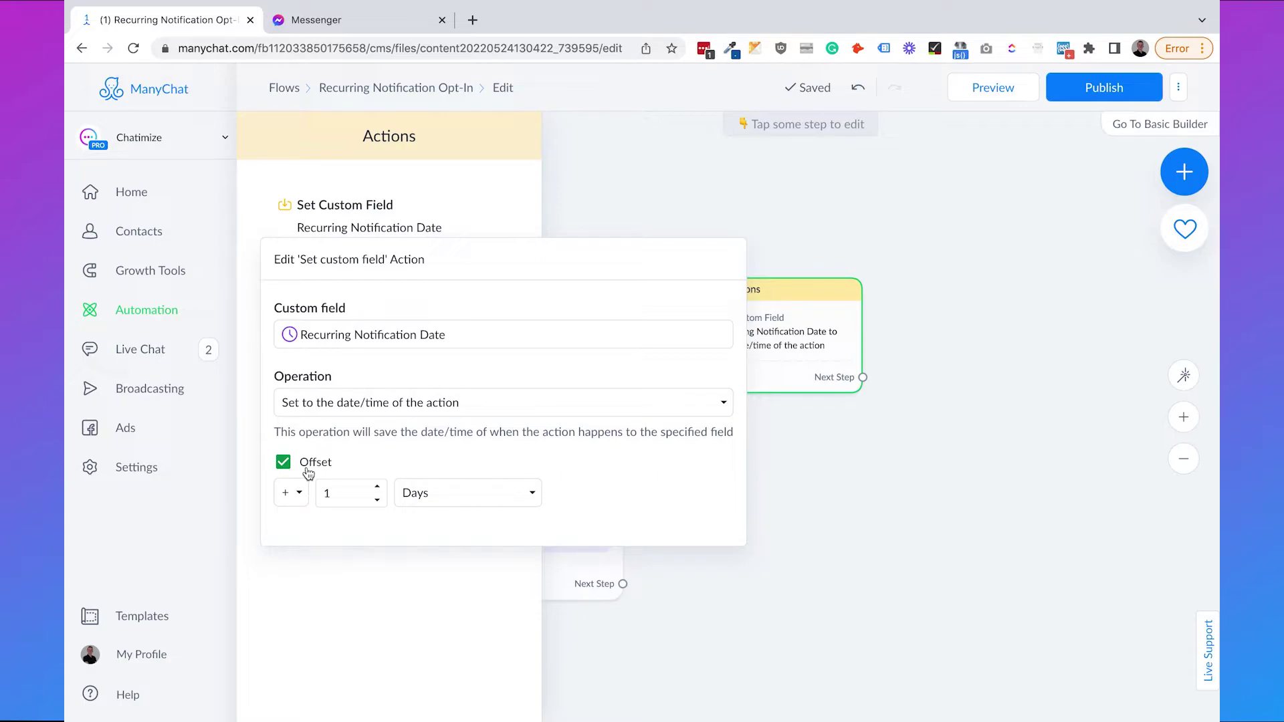
double_click(332, 493)
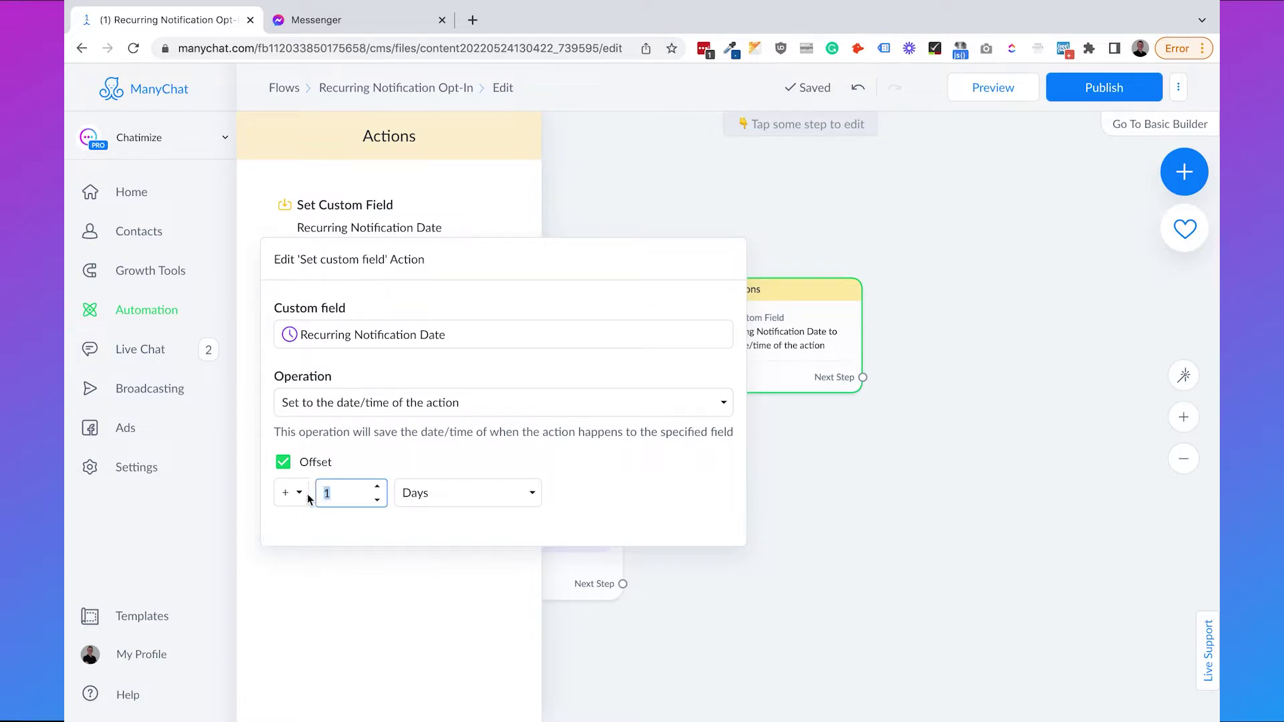
text(260)
click(678, 460)
click(857, 479)
click(857, 479)
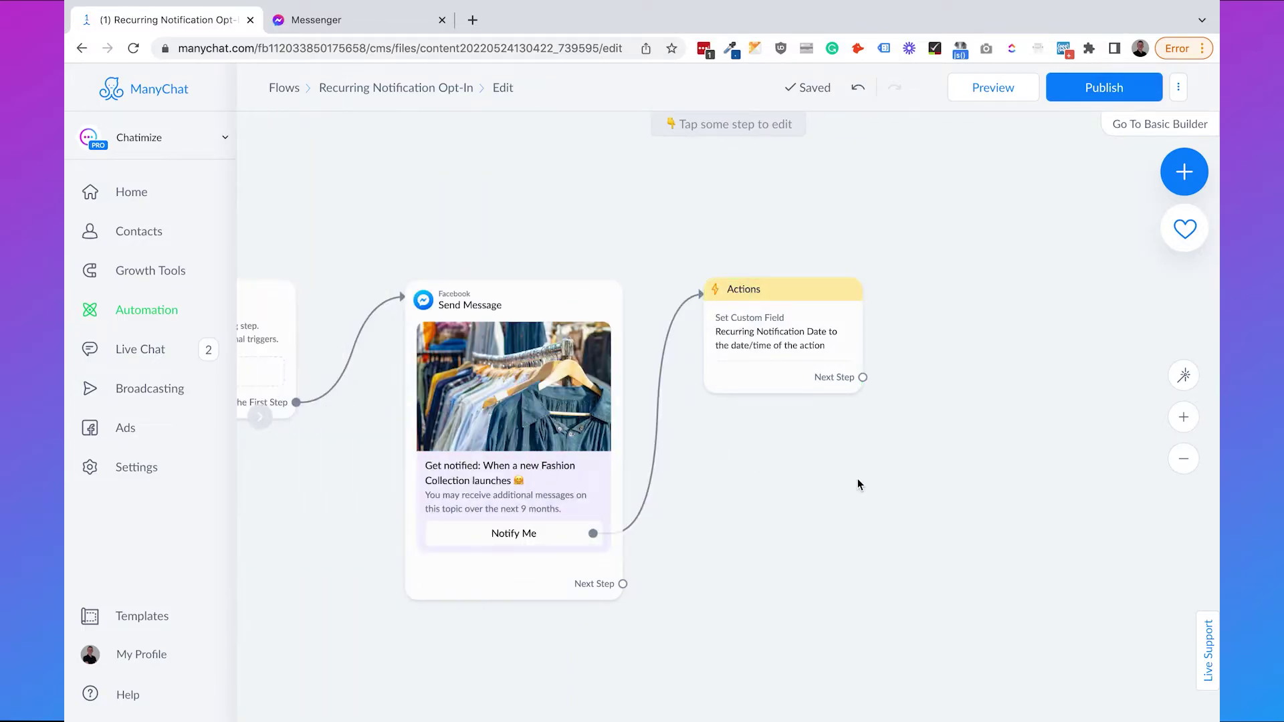
drag(867, 470, 803, 466)
drag(758, 377, 831, 287)
Add a Messenger message: 'Thank you for signing up!' plus a new-collection alert promise.
click(853, 289)
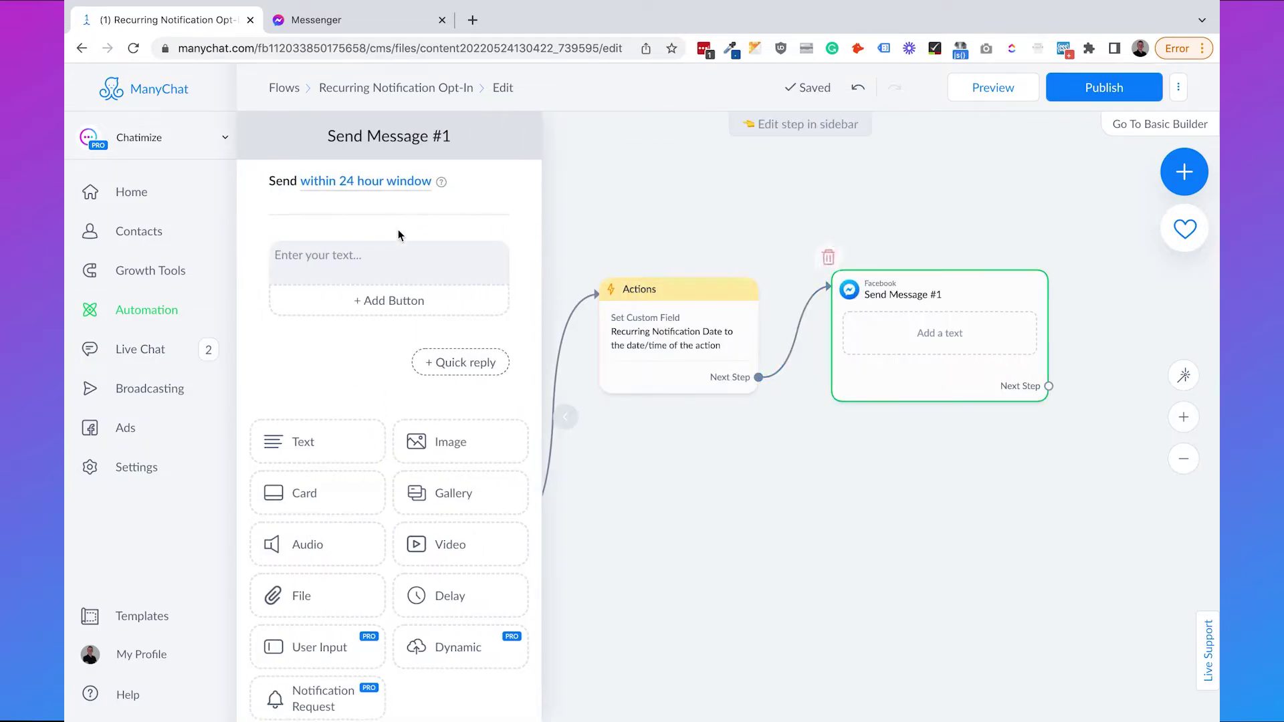
click(383, 265)
text(Thank you)
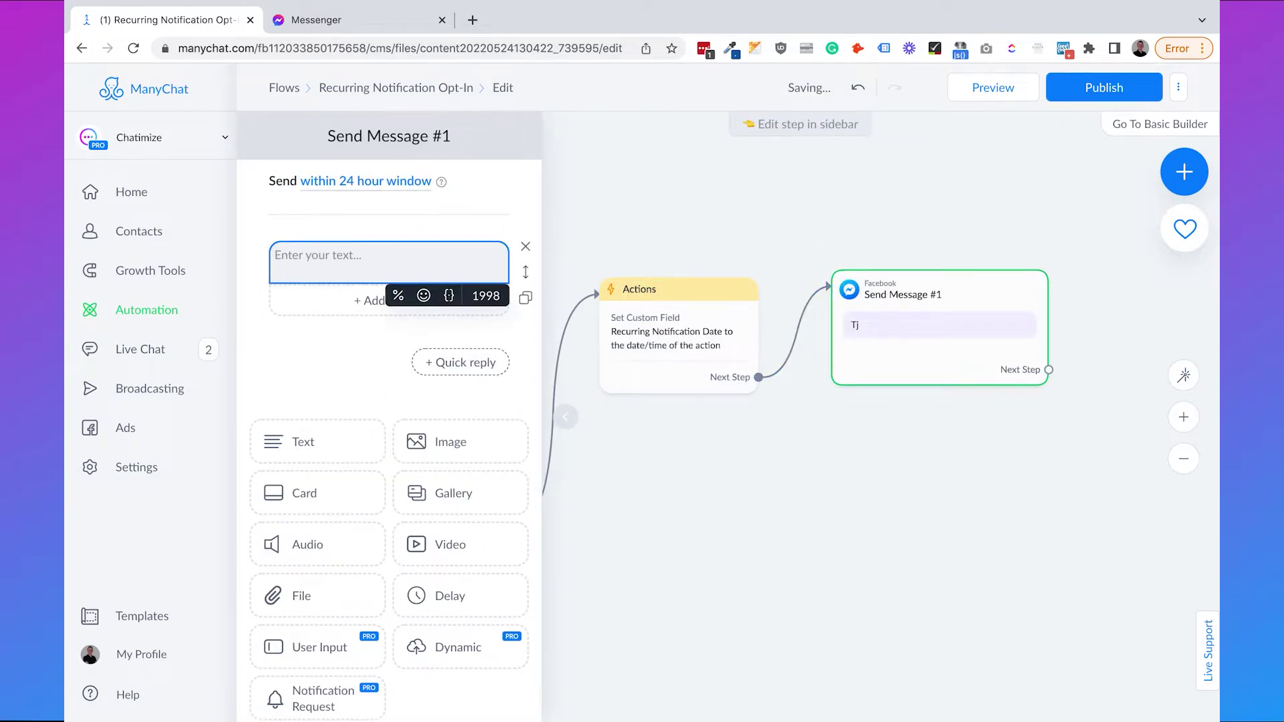
text( for sign)
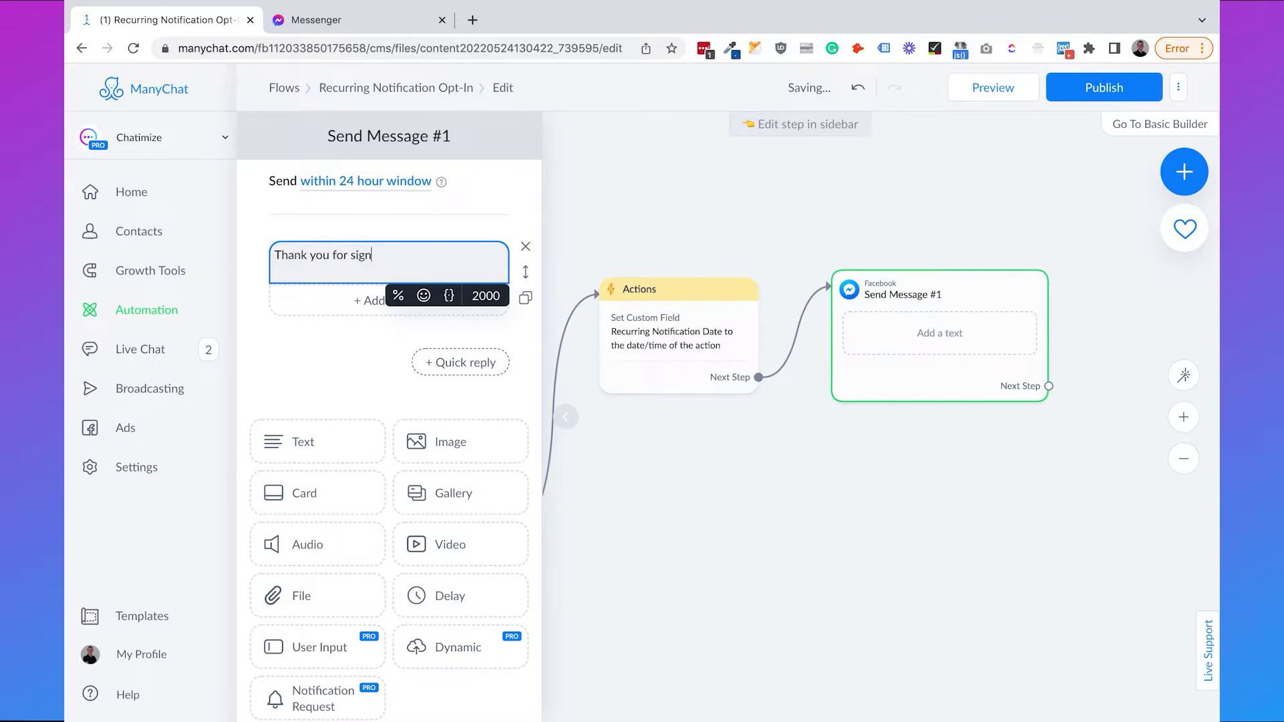
text(ing up!)
key(Return)
key(Return)
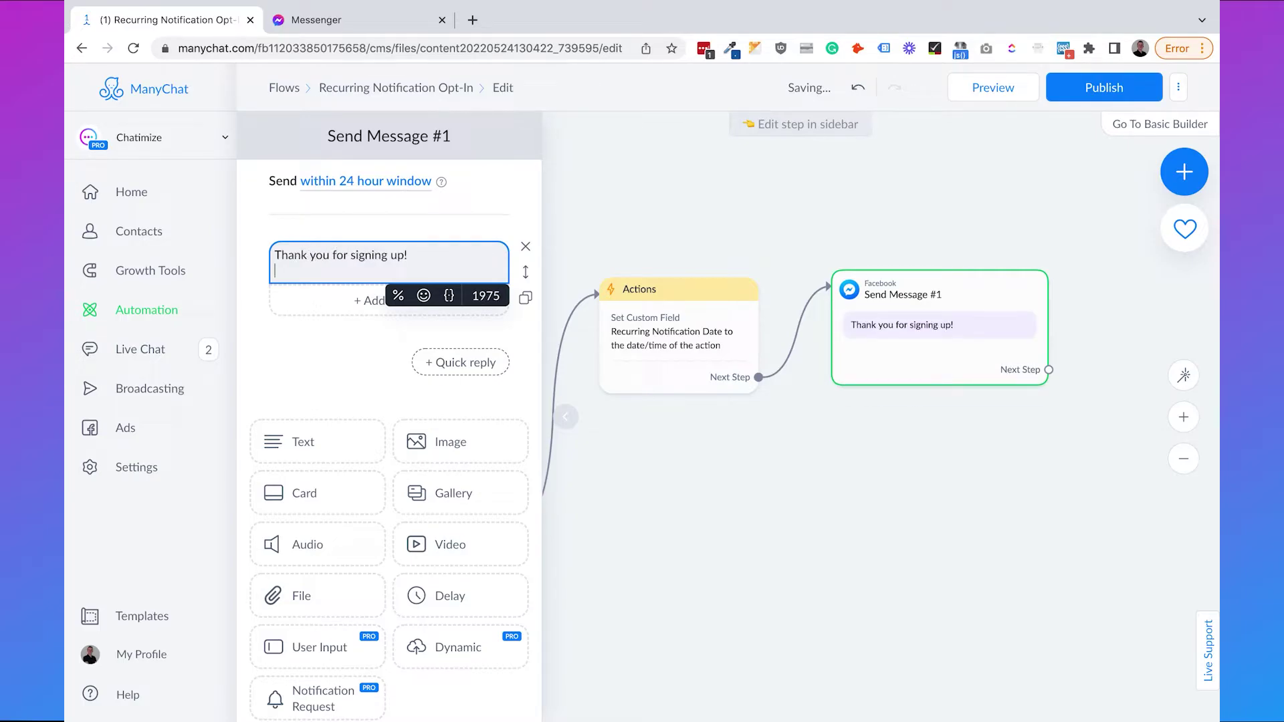
text(We will send)
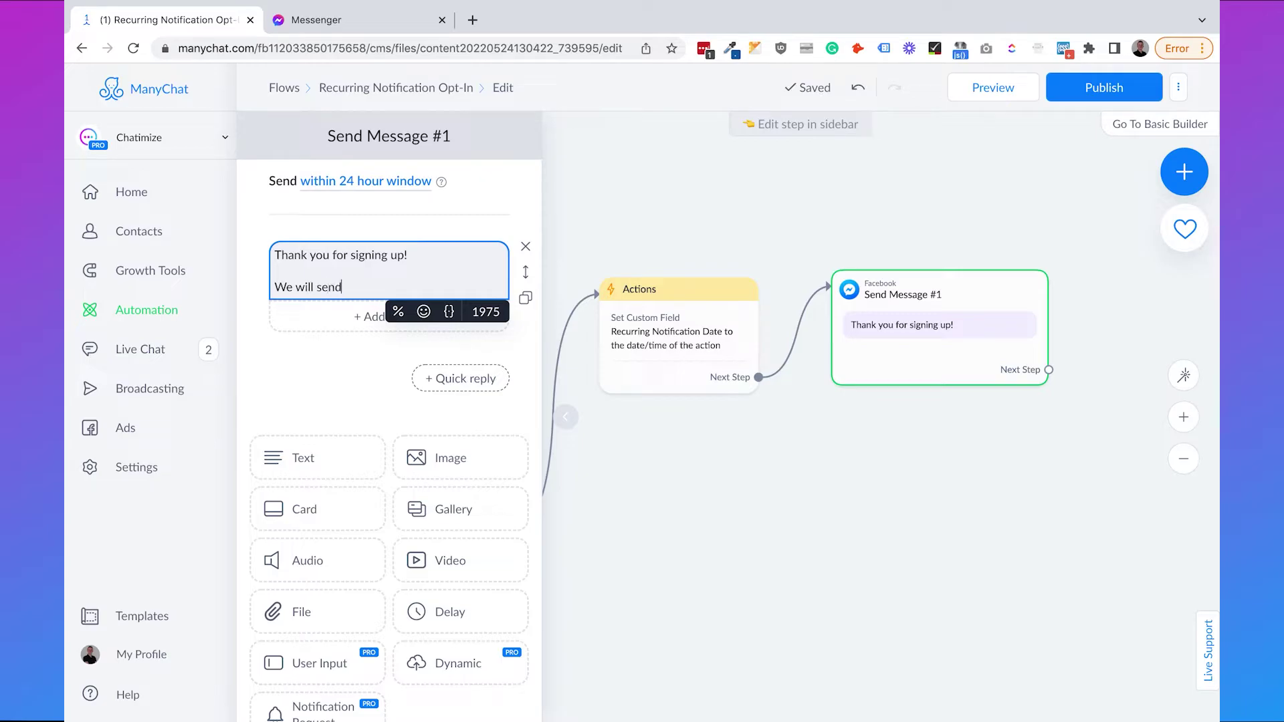
text( you a message when a new fashion co)
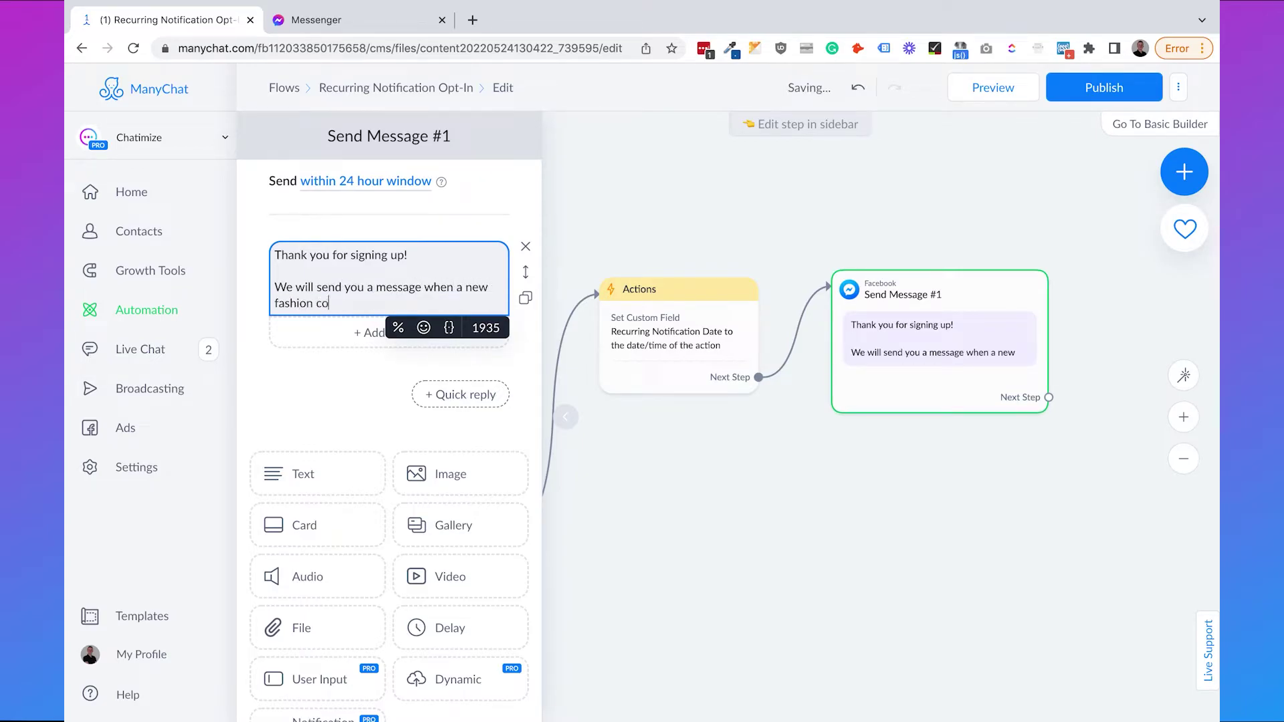
text(llection launches!)
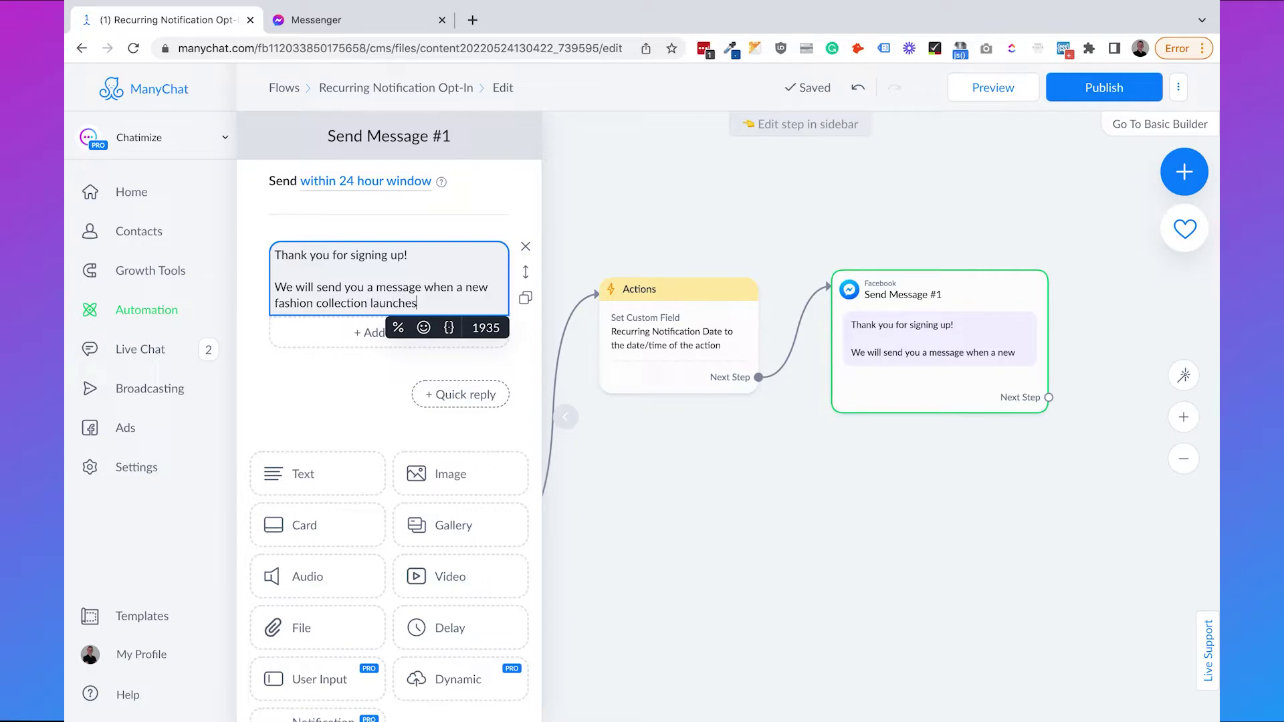
click(559, 200)
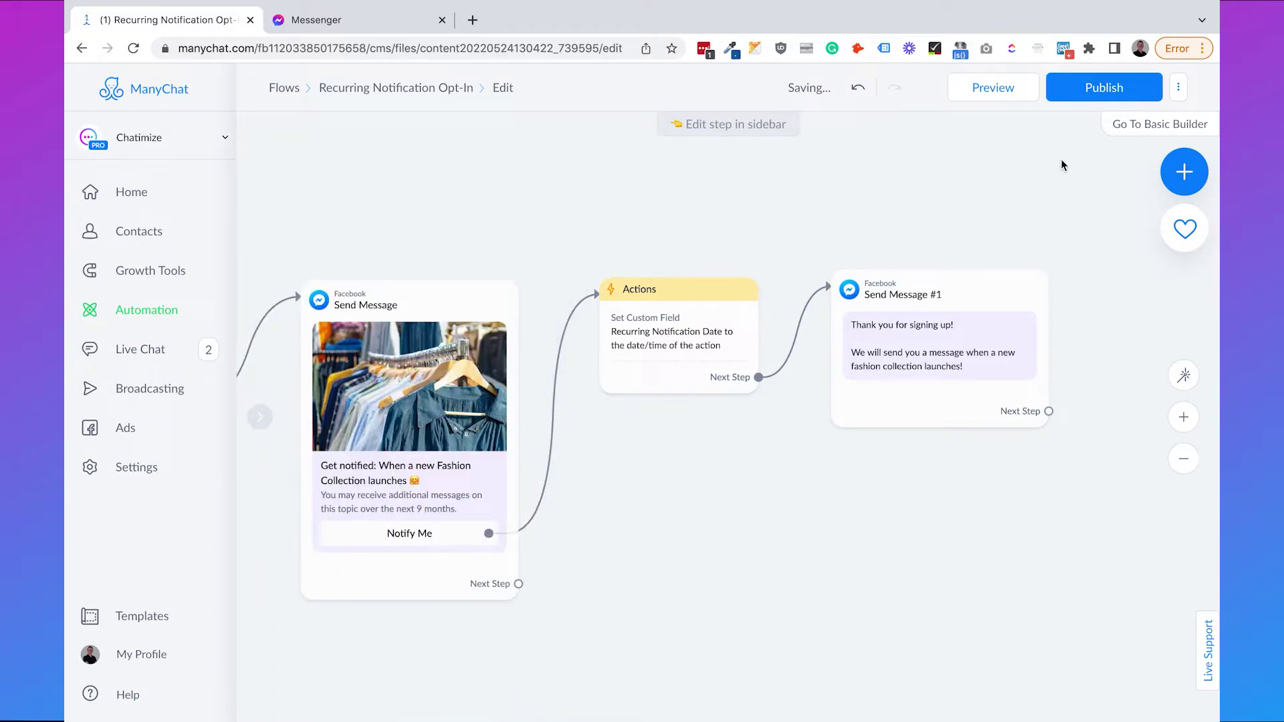
Publish the flow and bring the Starting Step into view.
click(1056, 94)
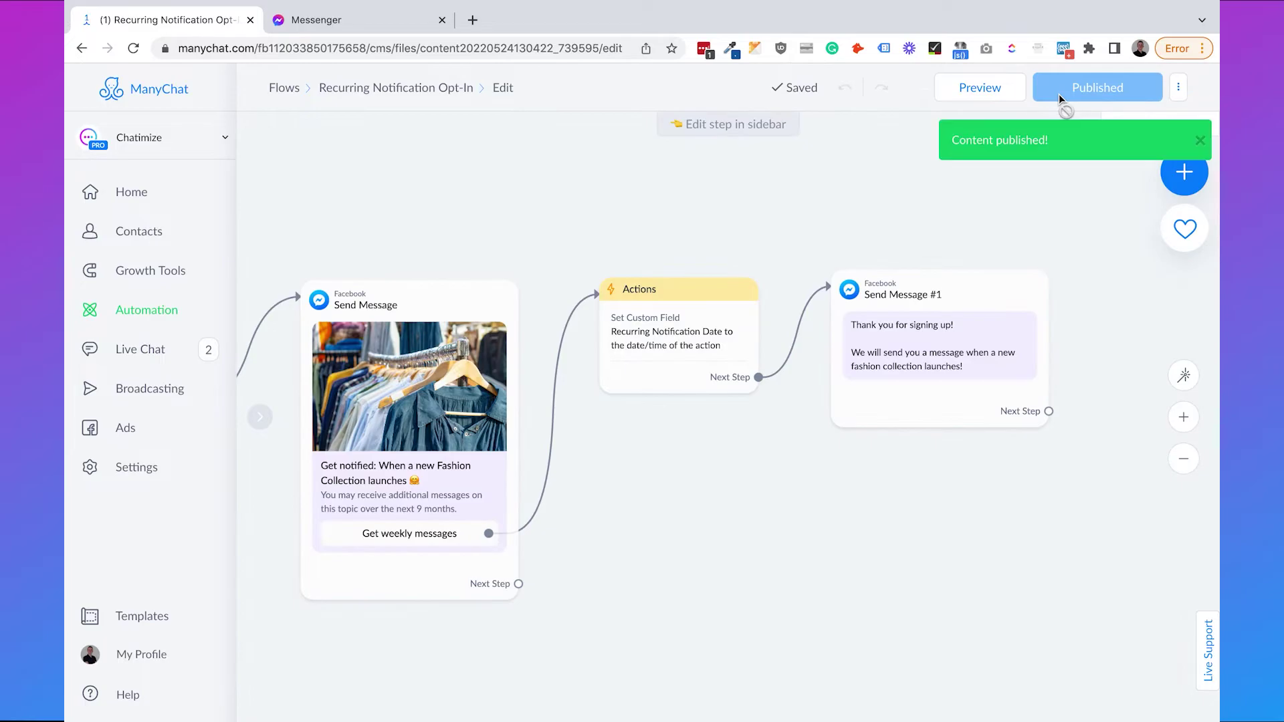
drag(773, 187, 957, 202)
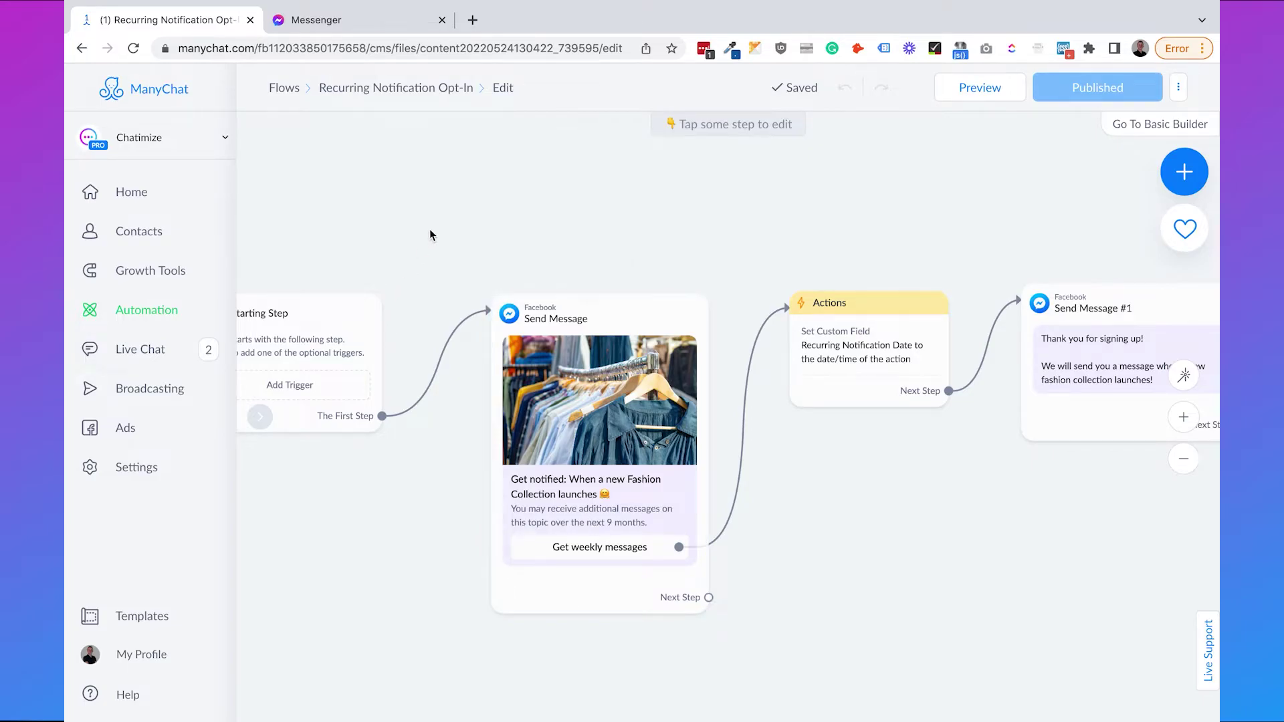
drag(430, 238, 602, 223)
Add a Facebook Keyword trigger firing when a message contains rn1.
click(494, 375)
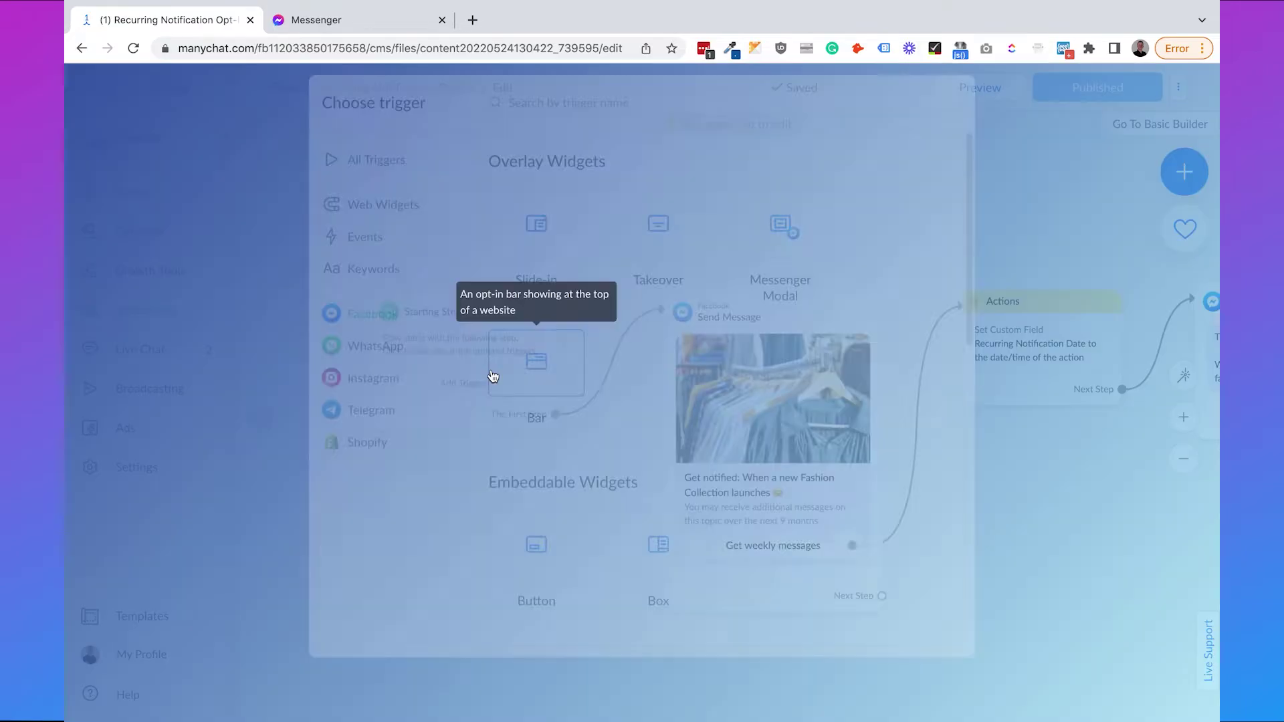
text(keyword)
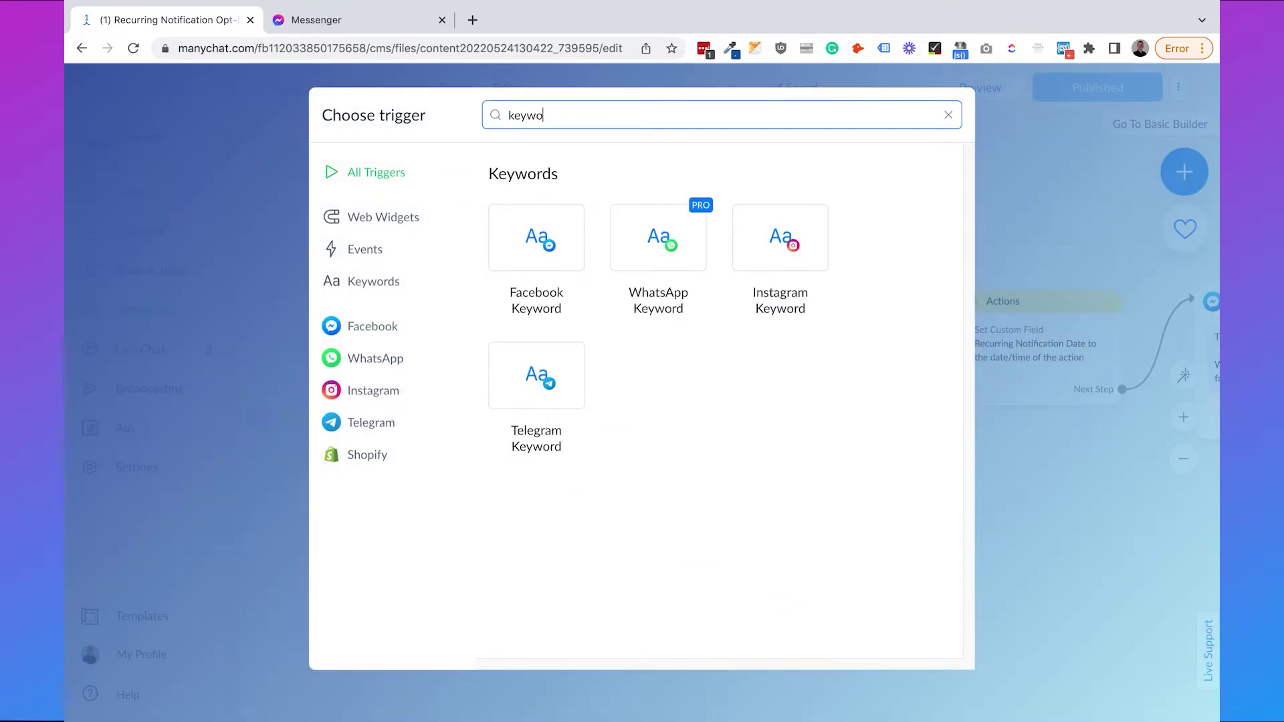
click(540, 235)
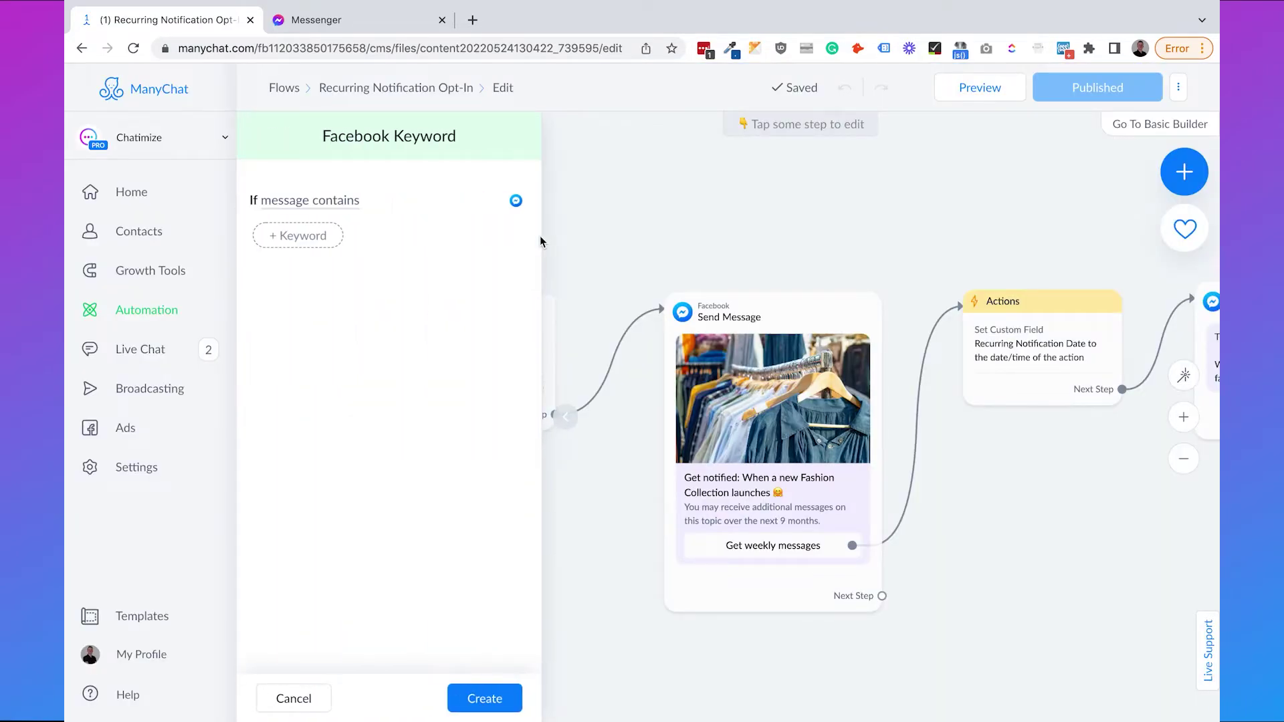
click(316, 241)
text(rn1)
key(Return)
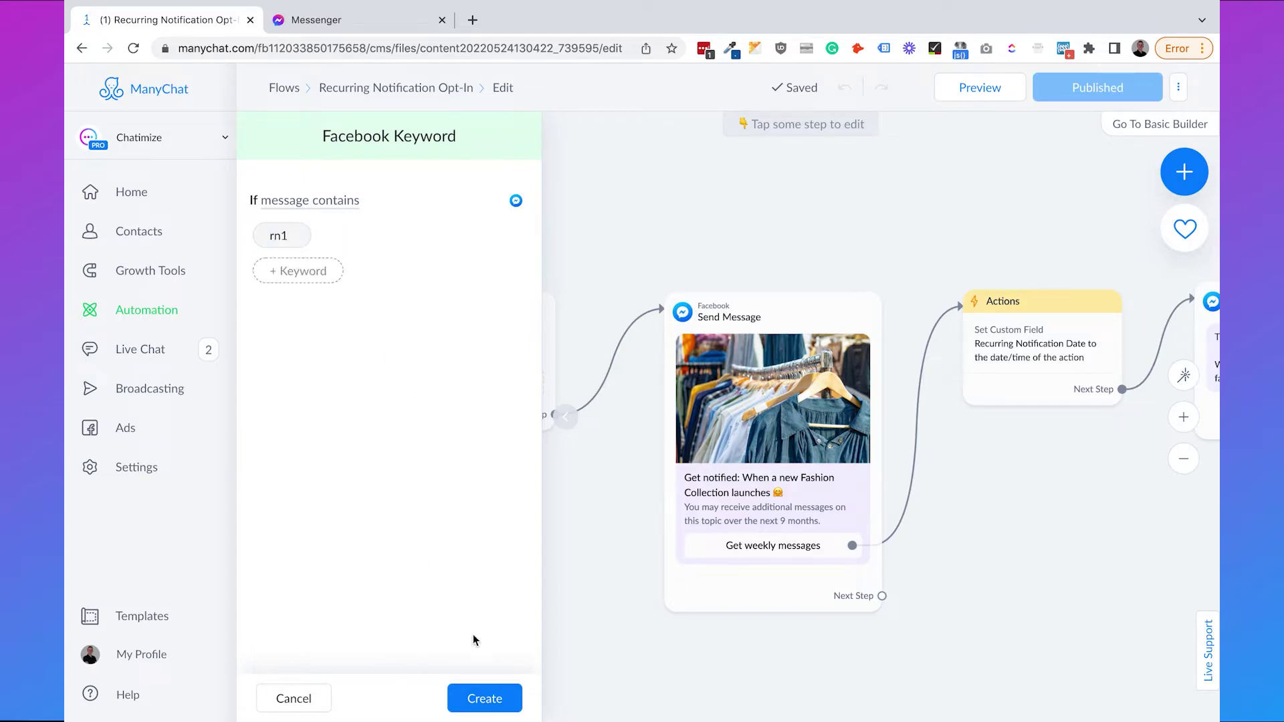
click(476, 698)
click(589, 669)
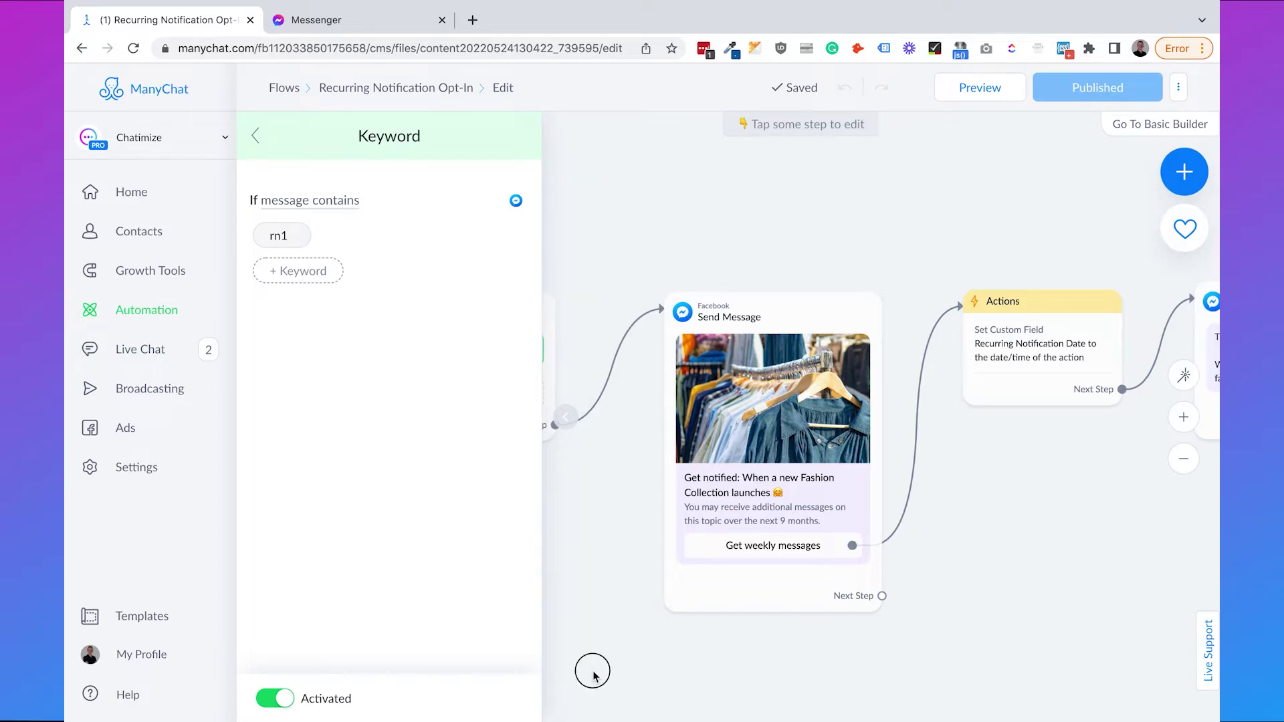
click(685, 194)
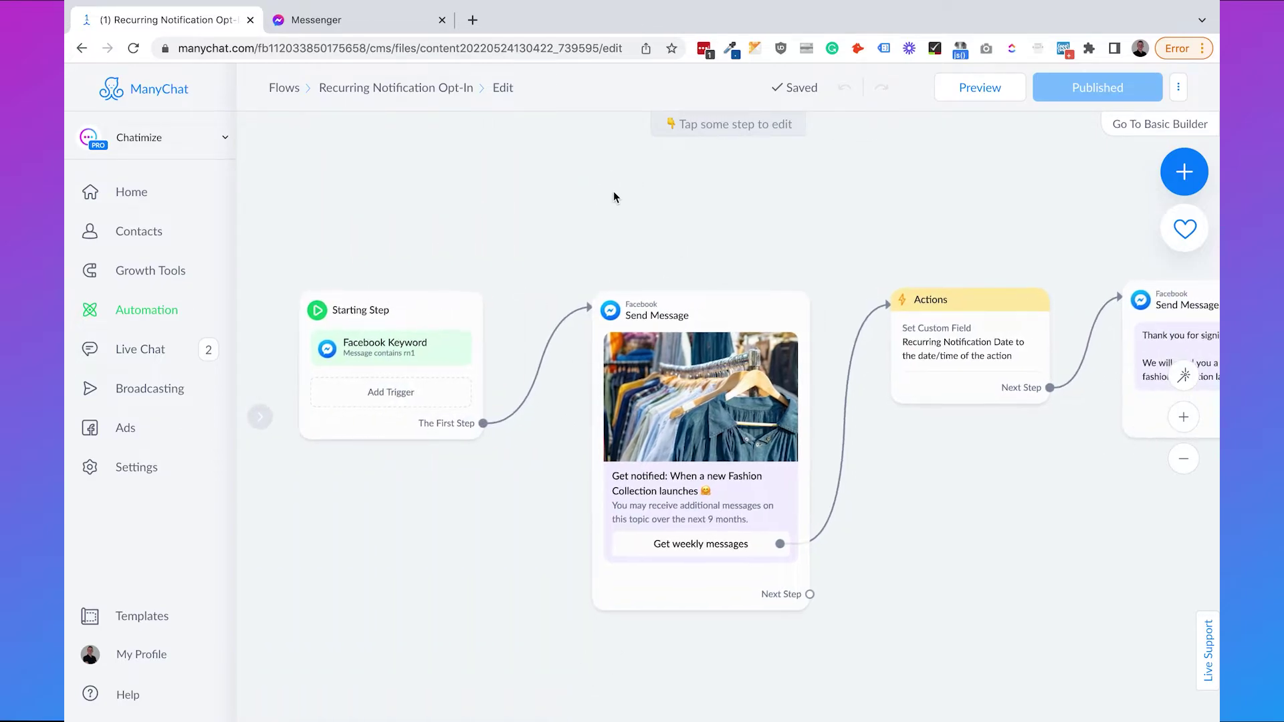
click(375, 13)
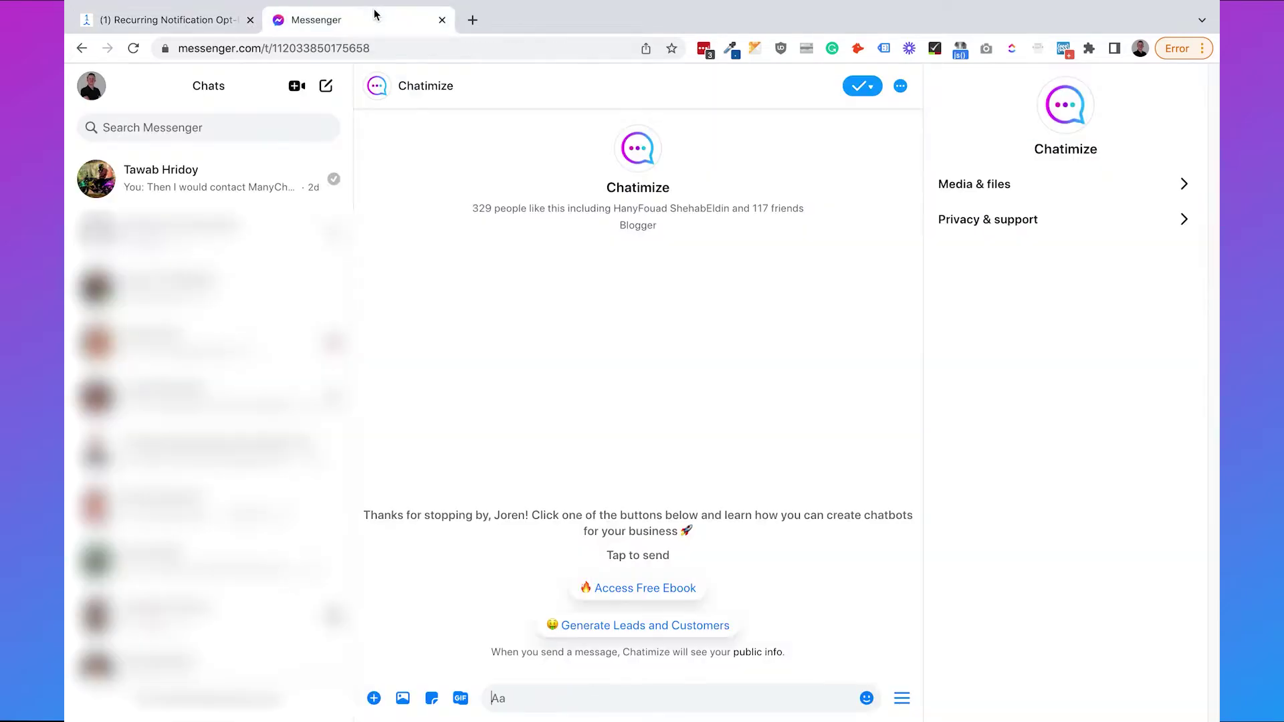
Send rn1 to the page in Messenger and opt in to weekly messages.
click(518, 698)
text(rn1)
key(Return)
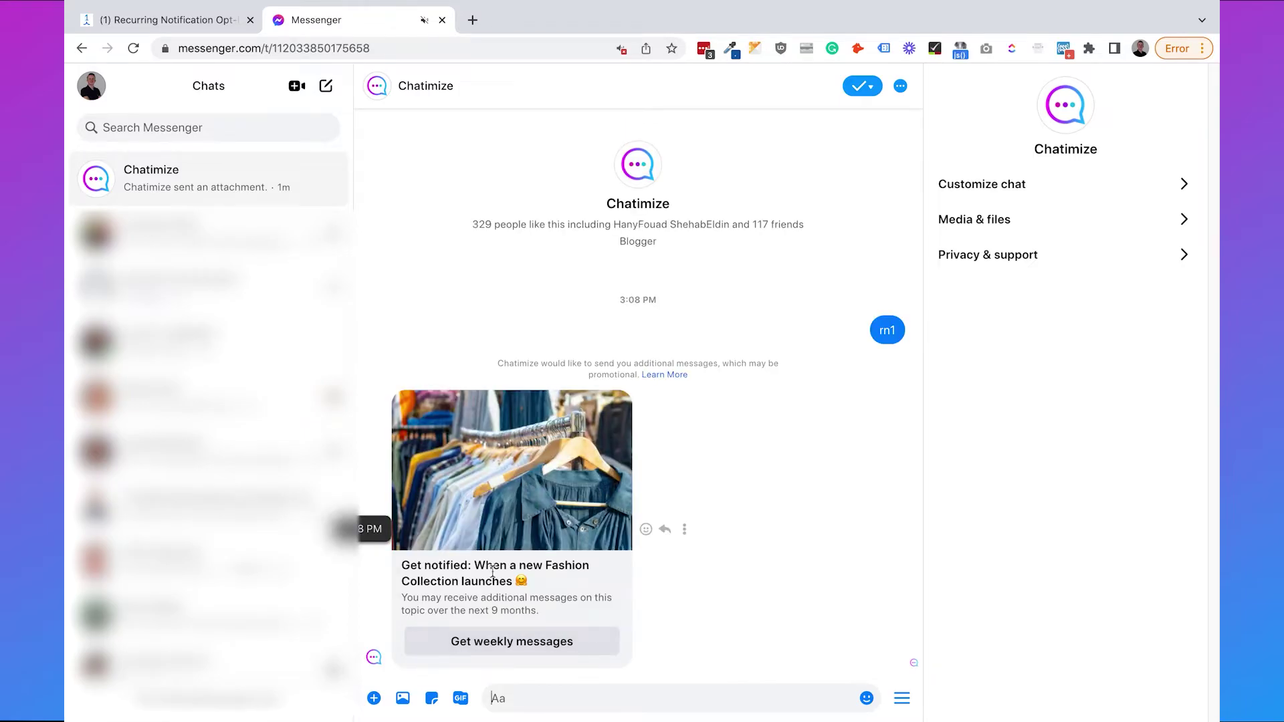
click(518, 642)
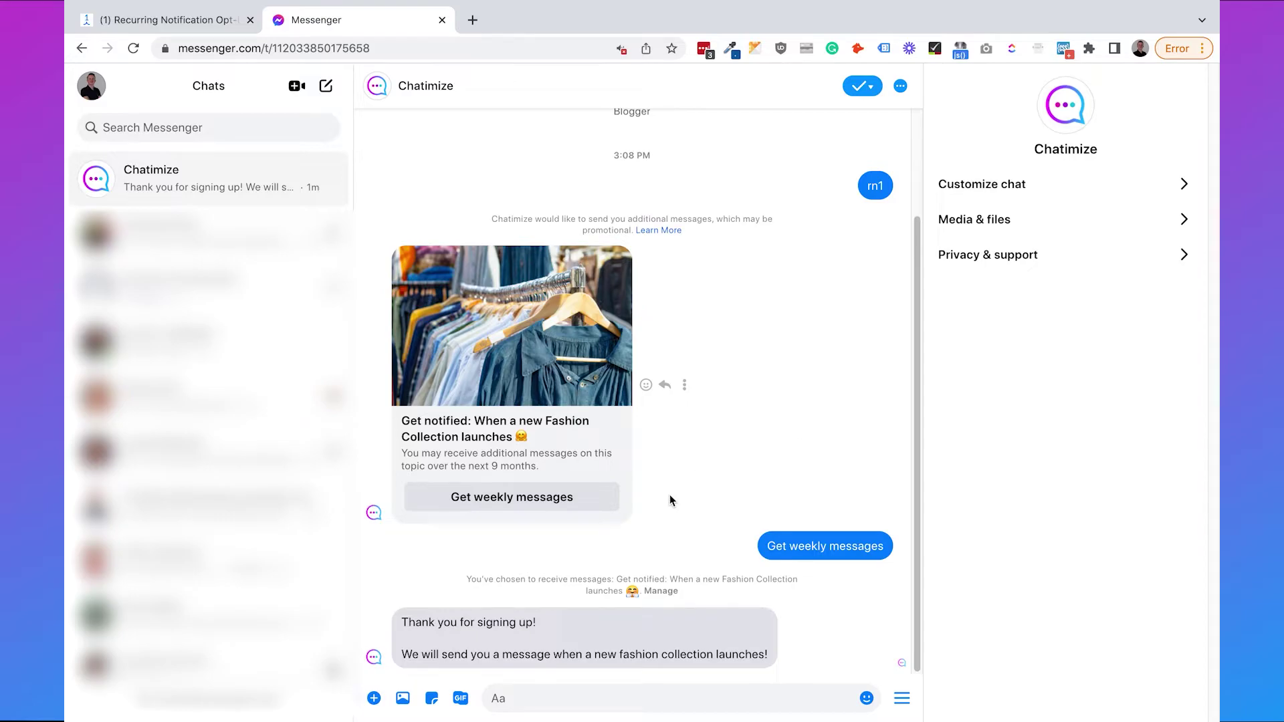
Check the opt-in confirmation and its notification management options.
drag(470, 580, 573, 578)
click(573, 577)
click(668, 592)
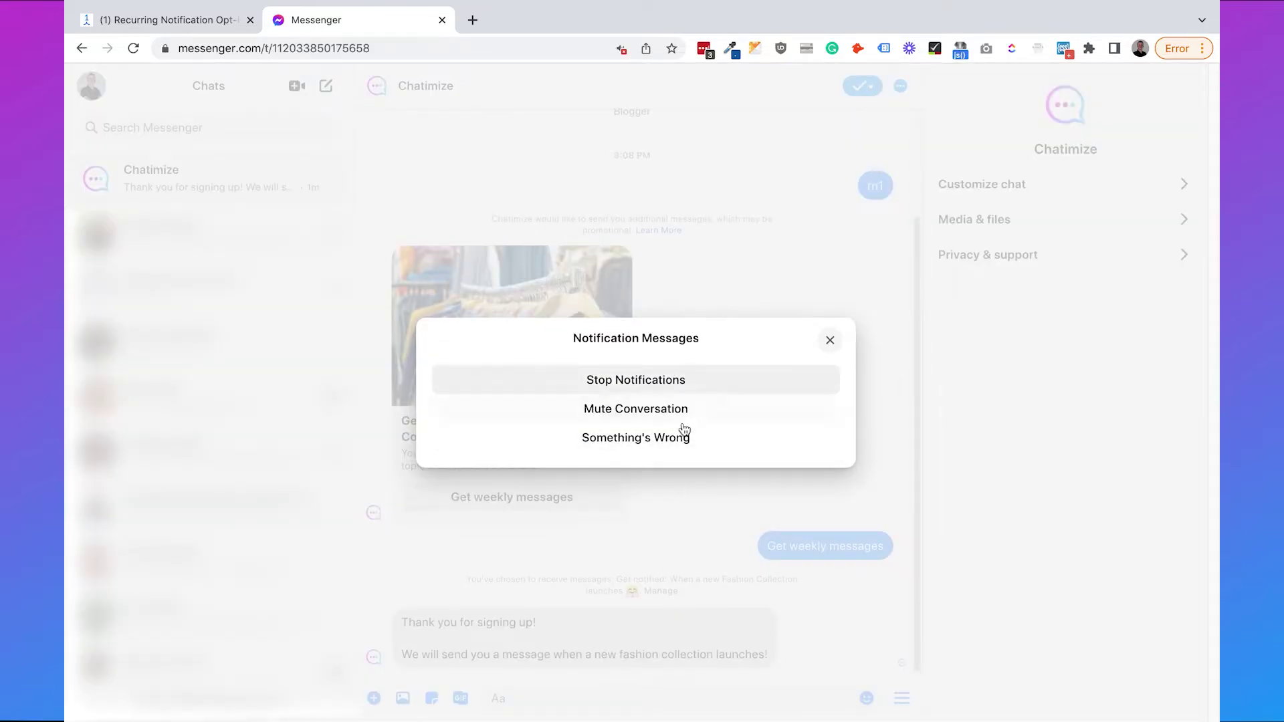
click(830, 340)
triple_click(714, 578)
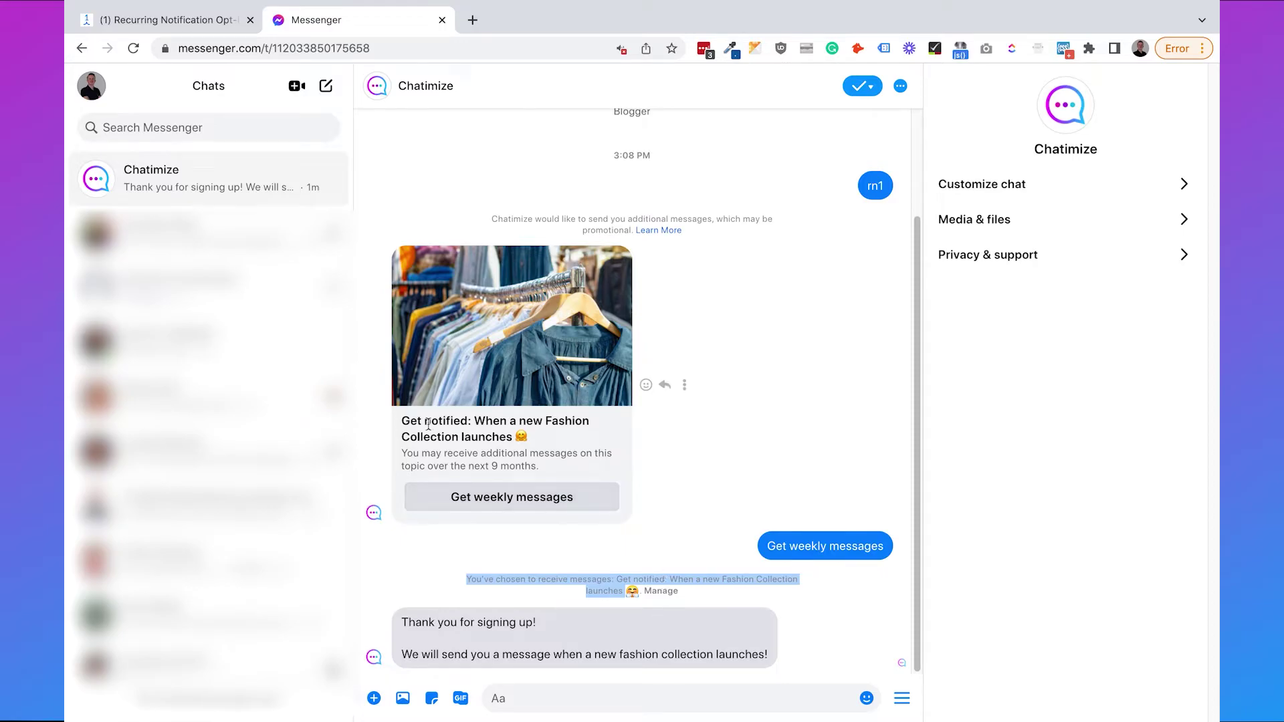
click(155, 24)
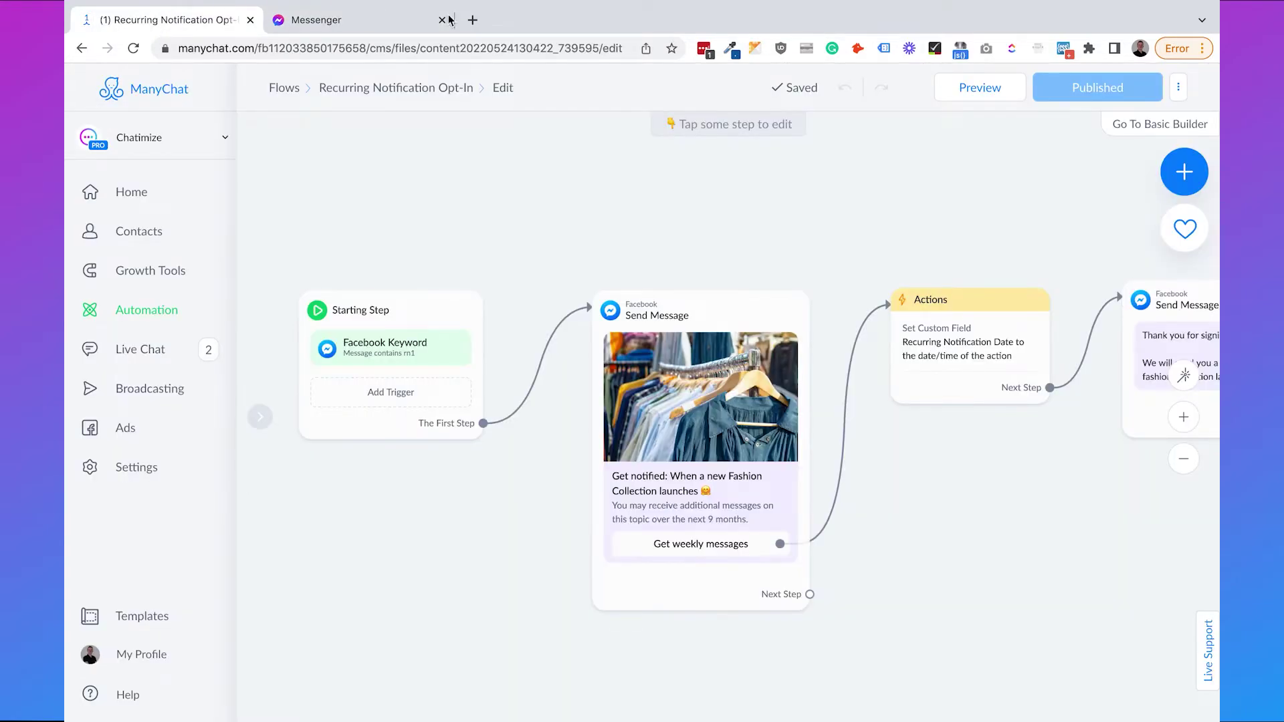
Create flow 'Recurring Notification - Broadcast' with a Messenger message as its first step.
click(178, 311)
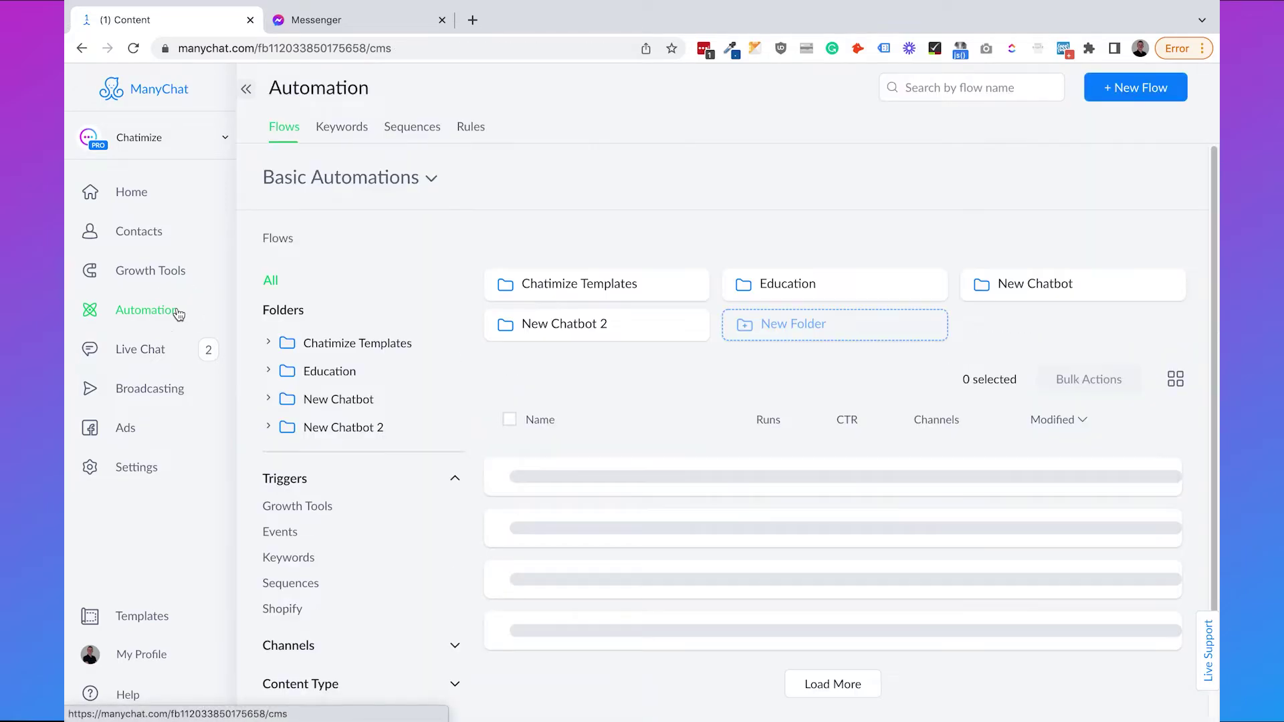
click(1139, 93)
text(Rec)
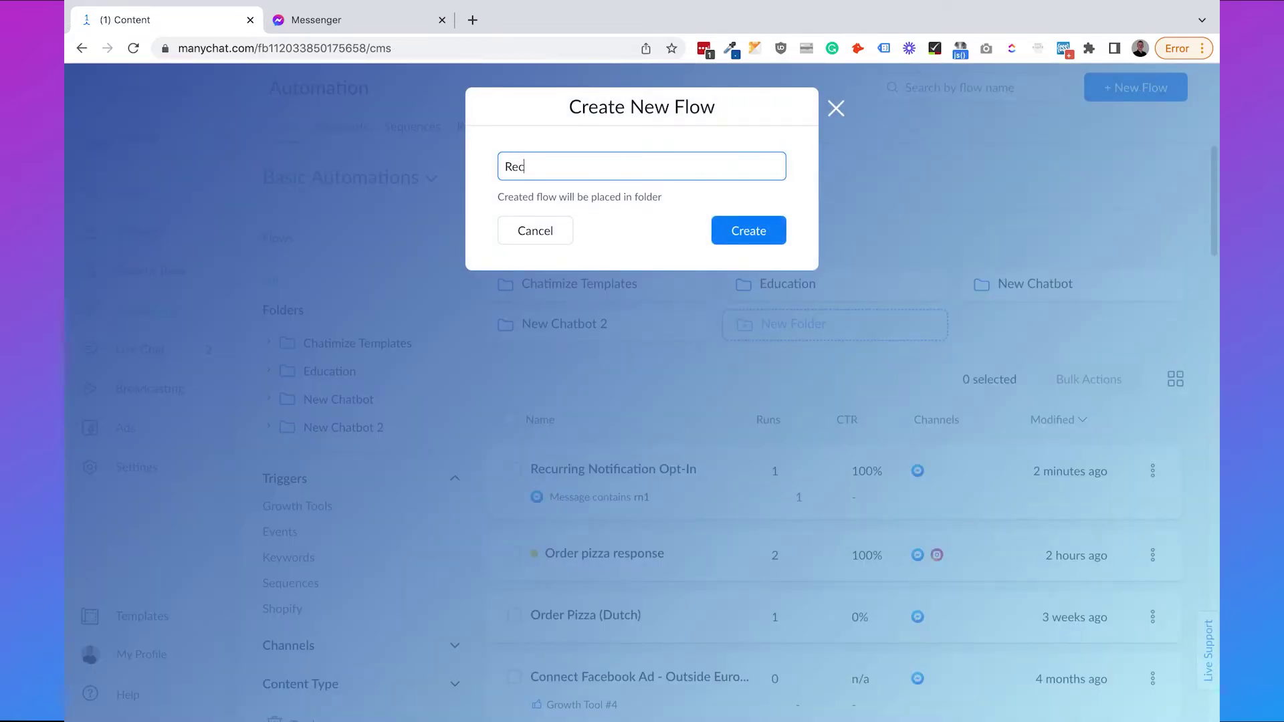
text(urring Notification - Broadcast)
click(630, 213)
click(764, 222)
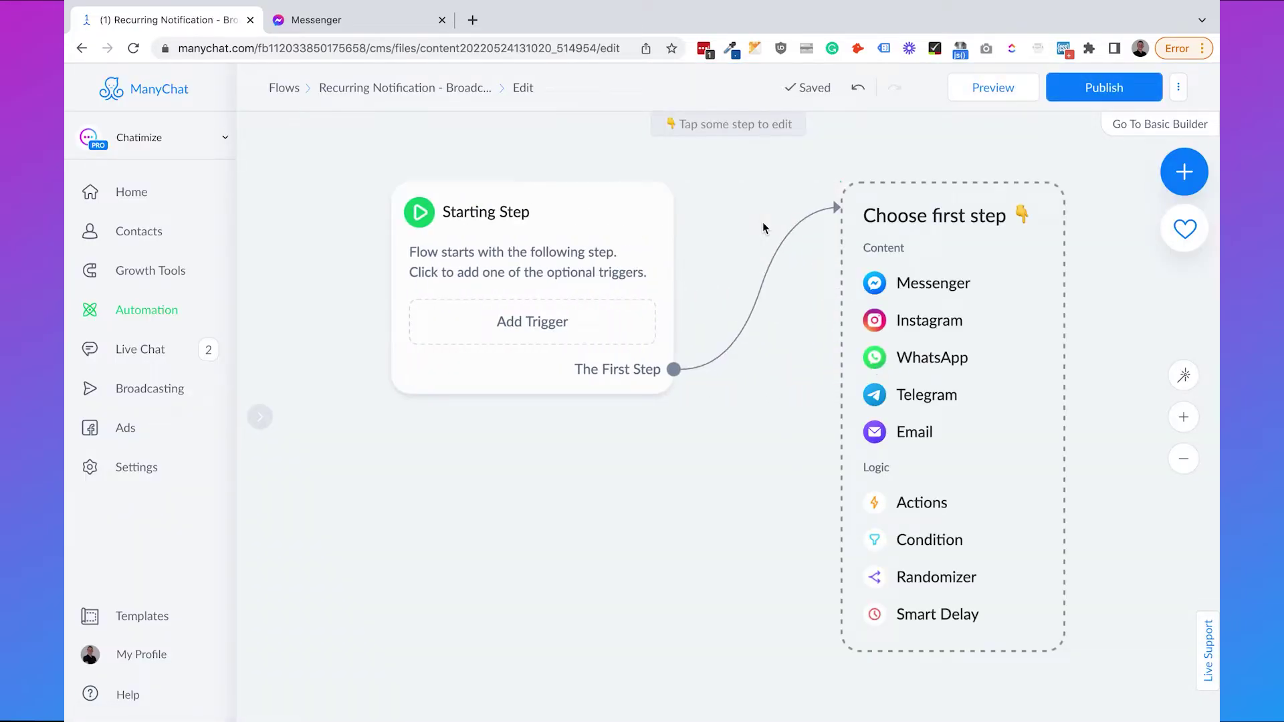
click(939, 285)
click(1023, 216)
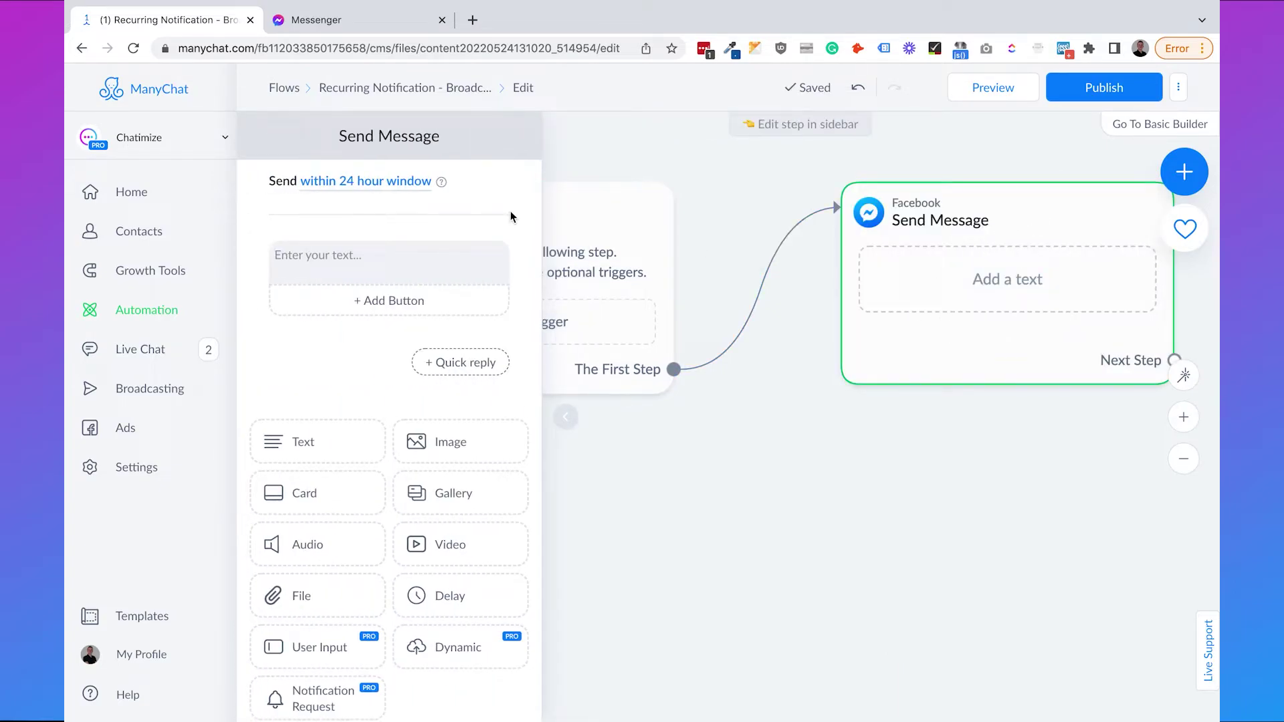
Send outside the 24-hour window with new-fashion-collection as the reason.
click(366, 191)
click(382, 236)
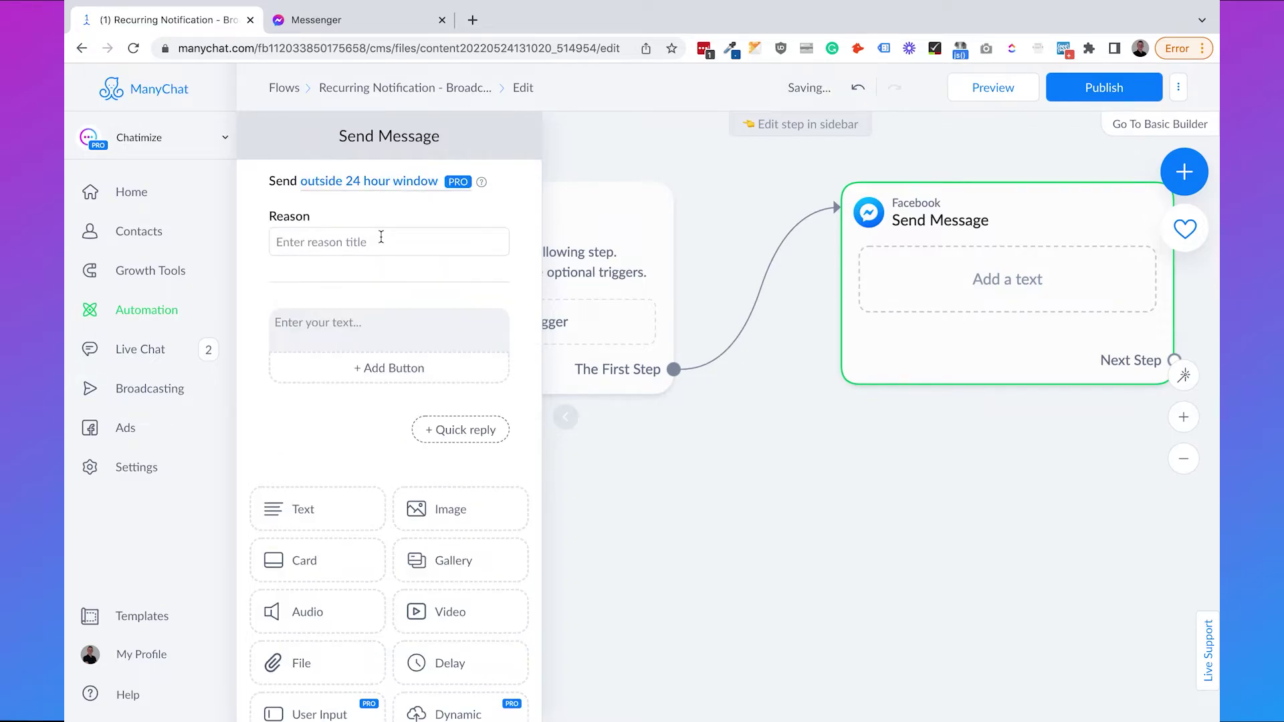
click(381, 243)
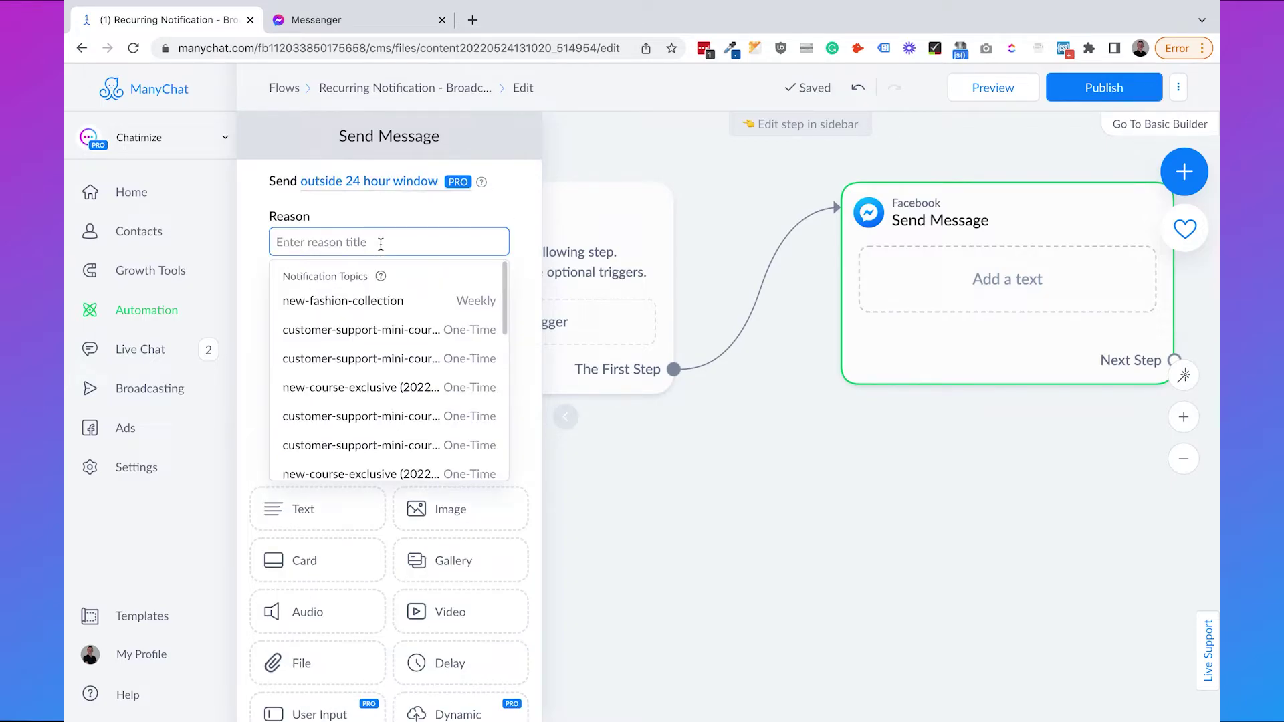
click(376, 301)
Start the message with the greeting 'Hi {First Name}! 👋'.
click(364, 325)
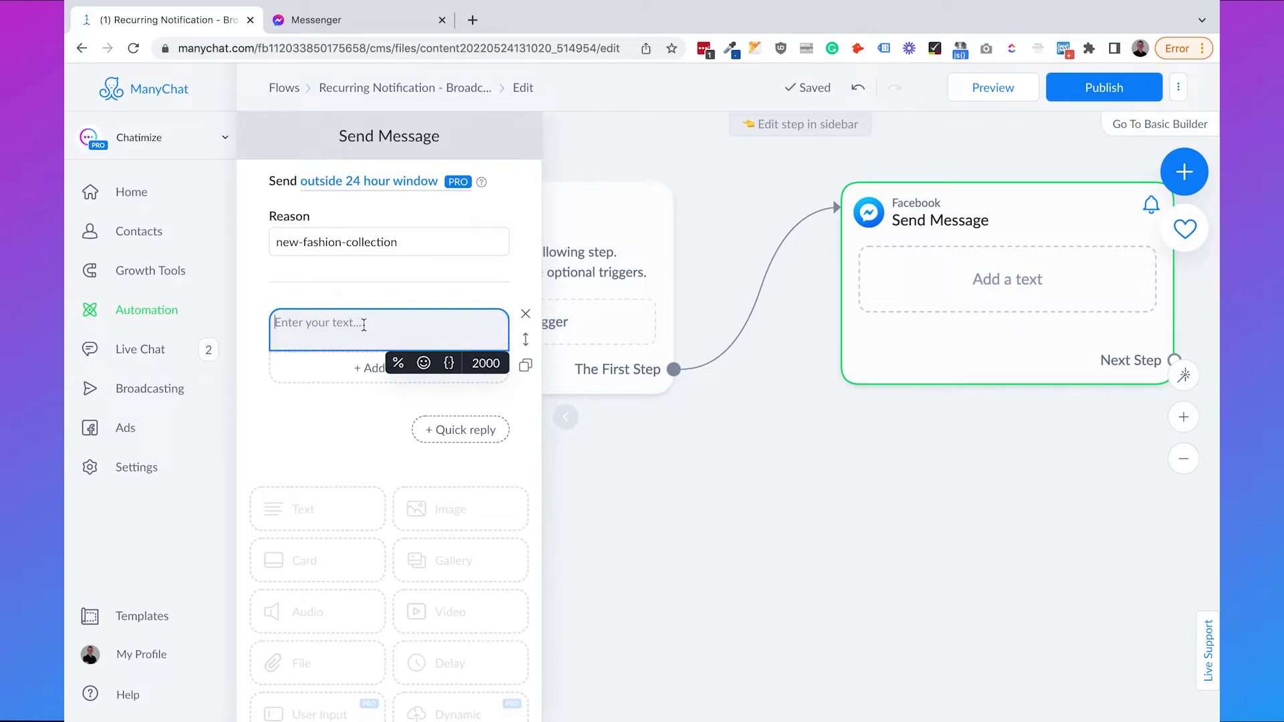
text(Hi)
click(449, 363)
click(382, 401)
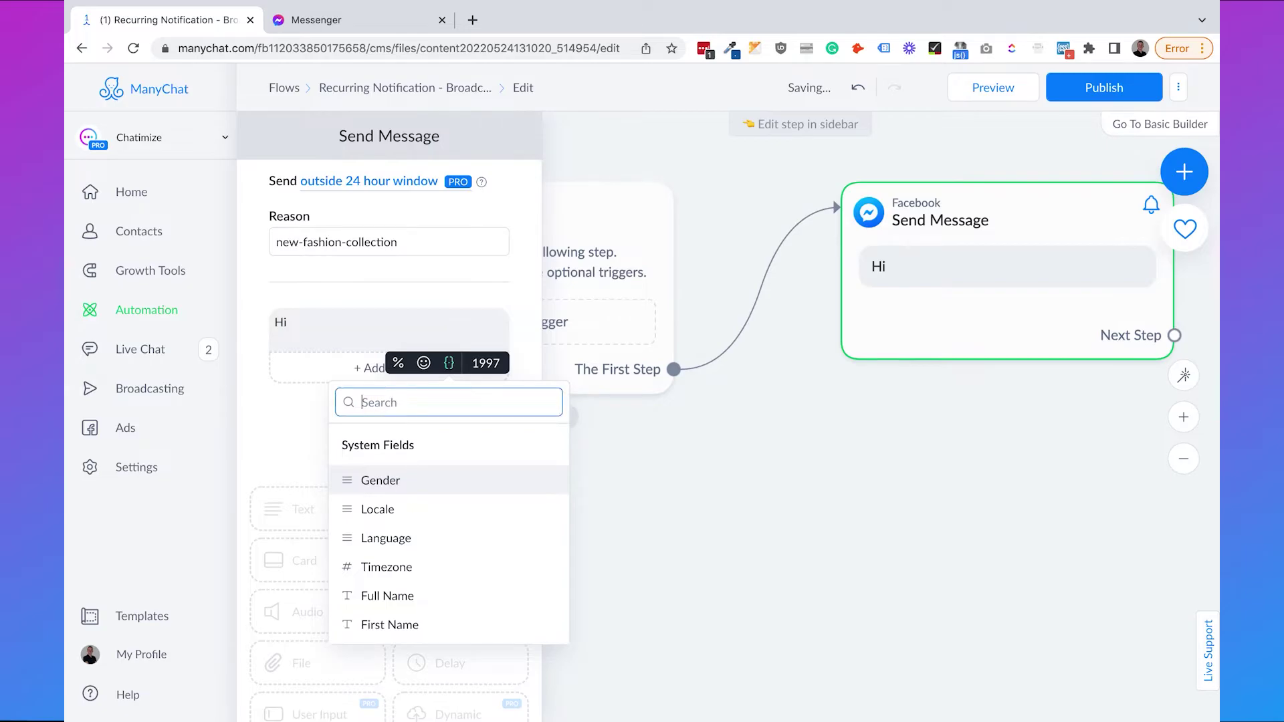
text(first)
click(399, 484)
text(!)
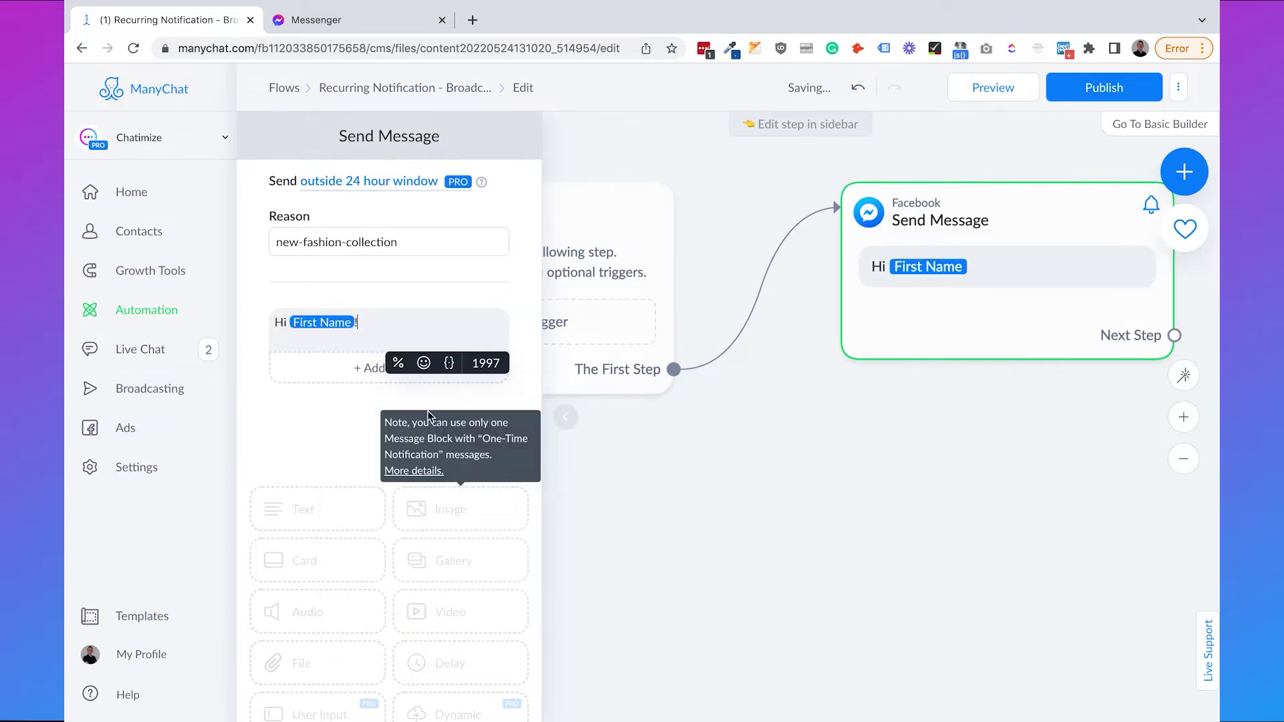
click(423, 363)
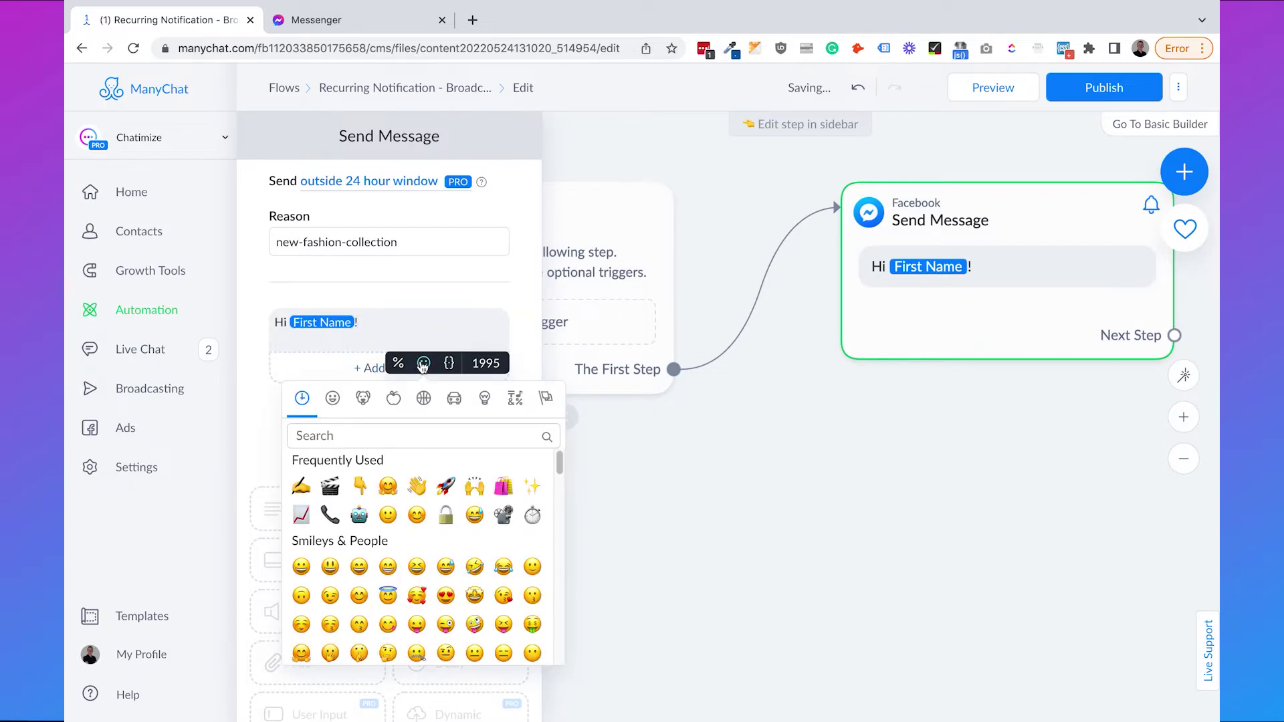
click(417, 486)
Add text announcing the A Collection of shirts and jeans, ending 'Do you want to see the collection?'.
key(Return)
text(He)
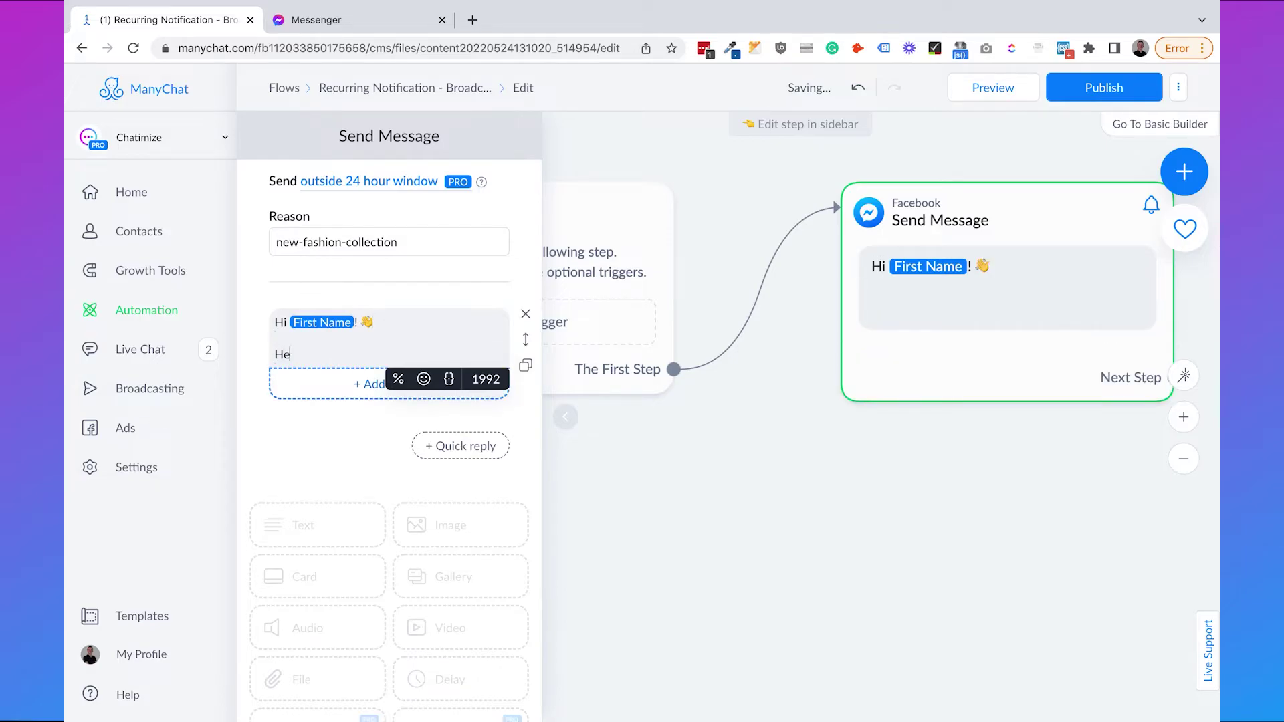
text(re is your request)
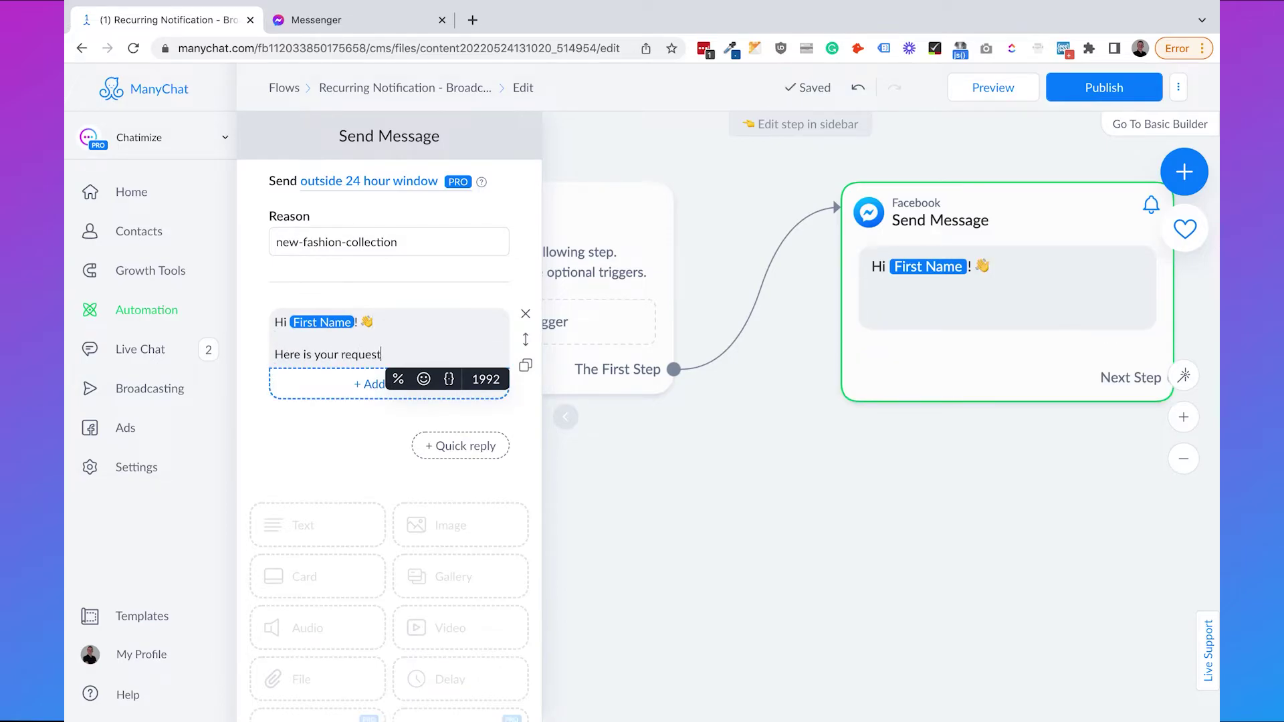
text(ed notification about our new fashion collection!)
key(Return)
key(Return)
text(We just launched)
key(BackSpace)
text(d the A co)
key(BackSpace)
text(Collect)
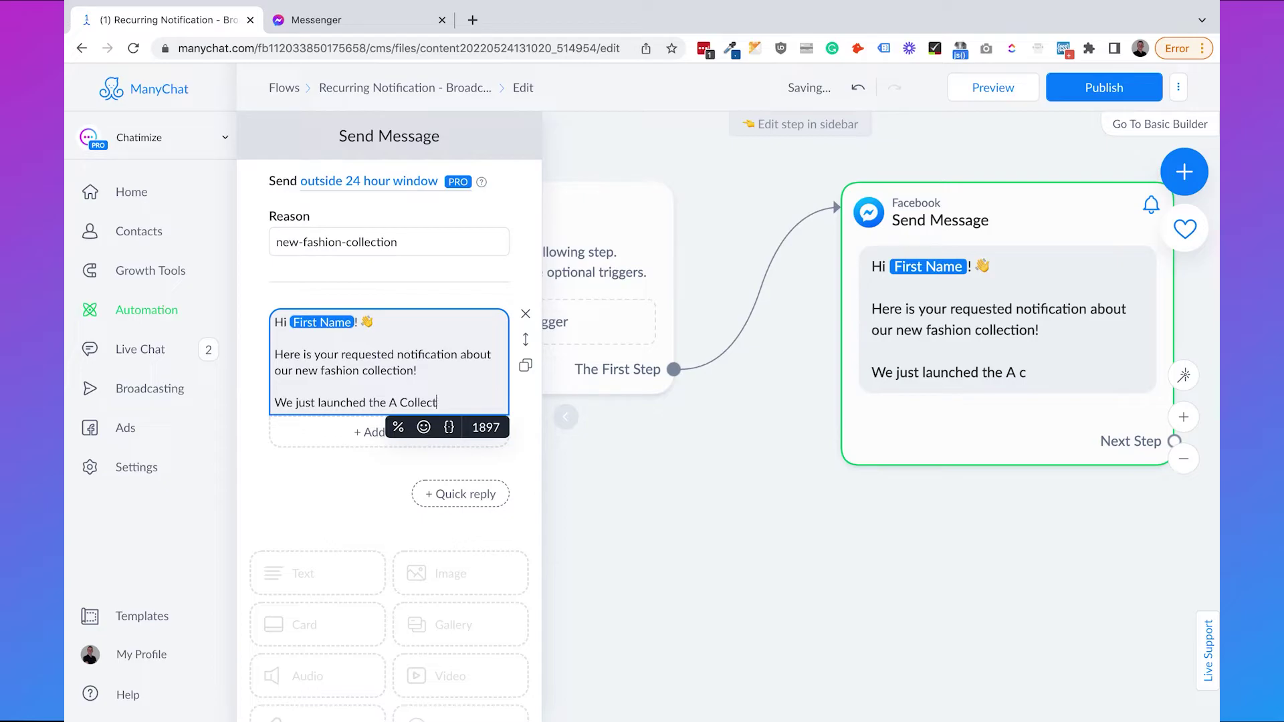
text(ion and it contains new shirts, )
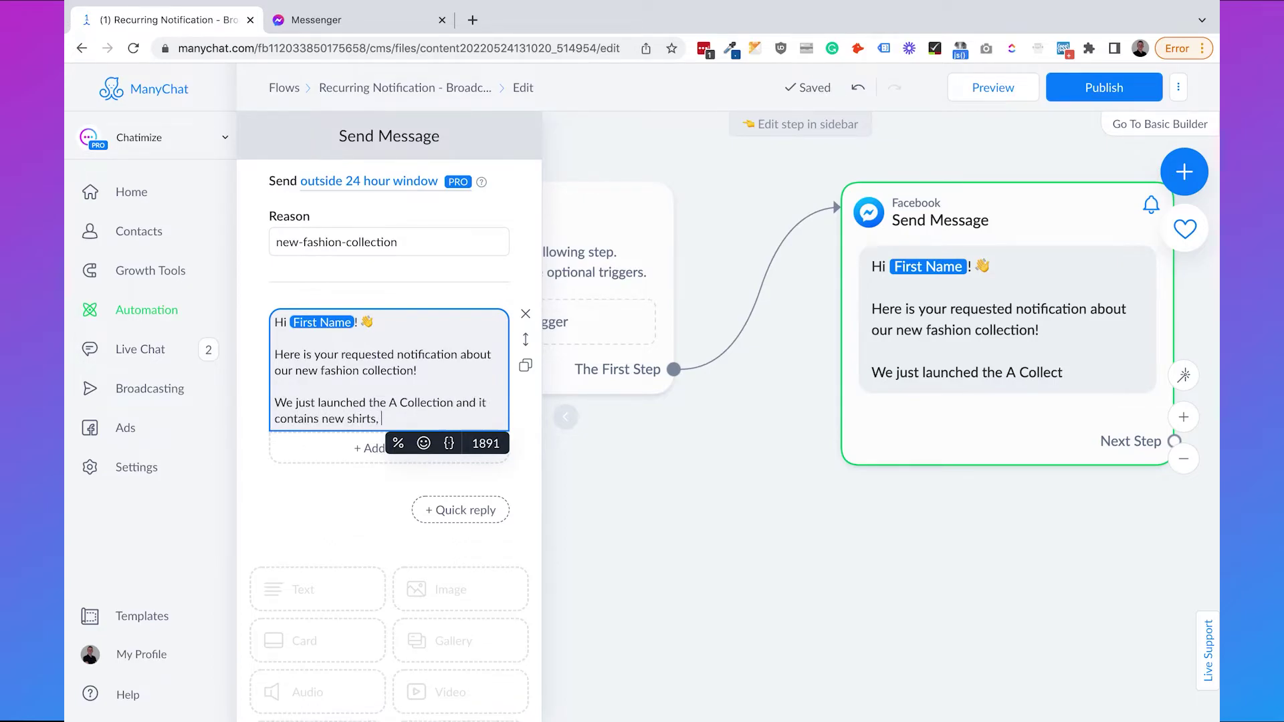
text(jeans and much more!)
key(Return)
key(Return)
text(Do you want to see the collection?)
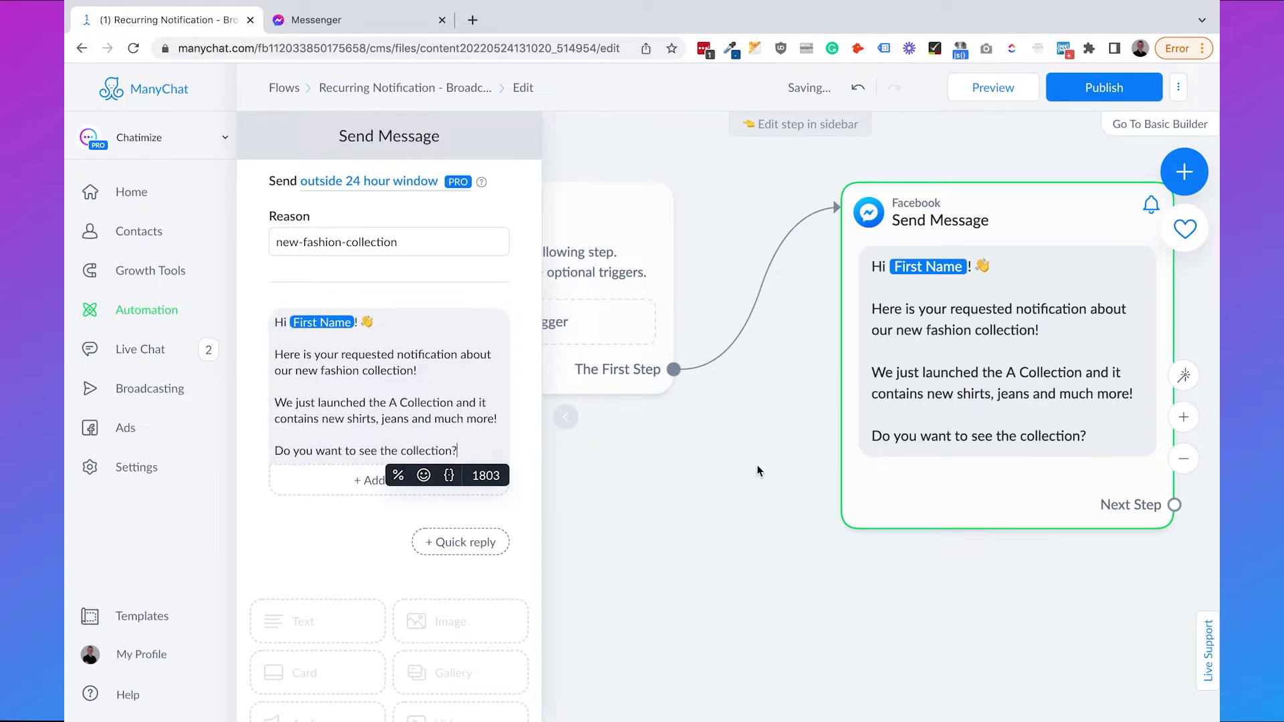
click(756, 464)
click(912, 450)
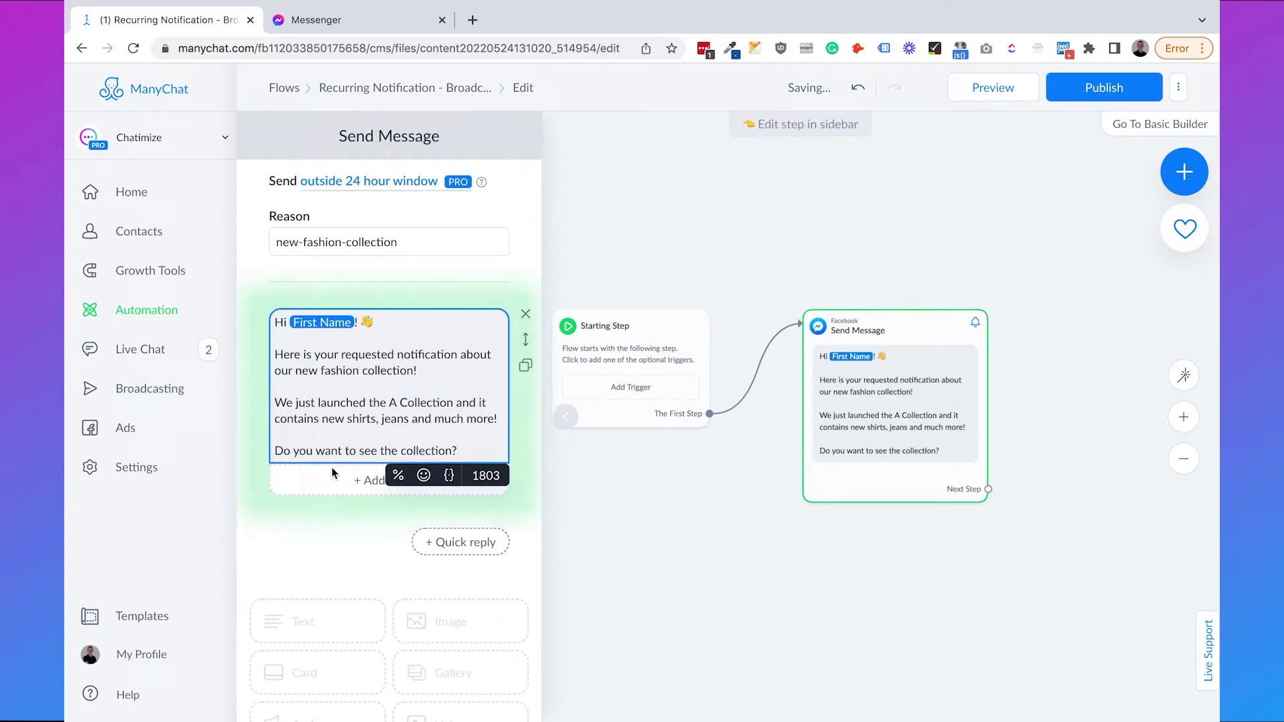
Create a button titled '🙌 Hell Yeah!' beneath the collection message.
click(328, 480)
key(BackSpace)
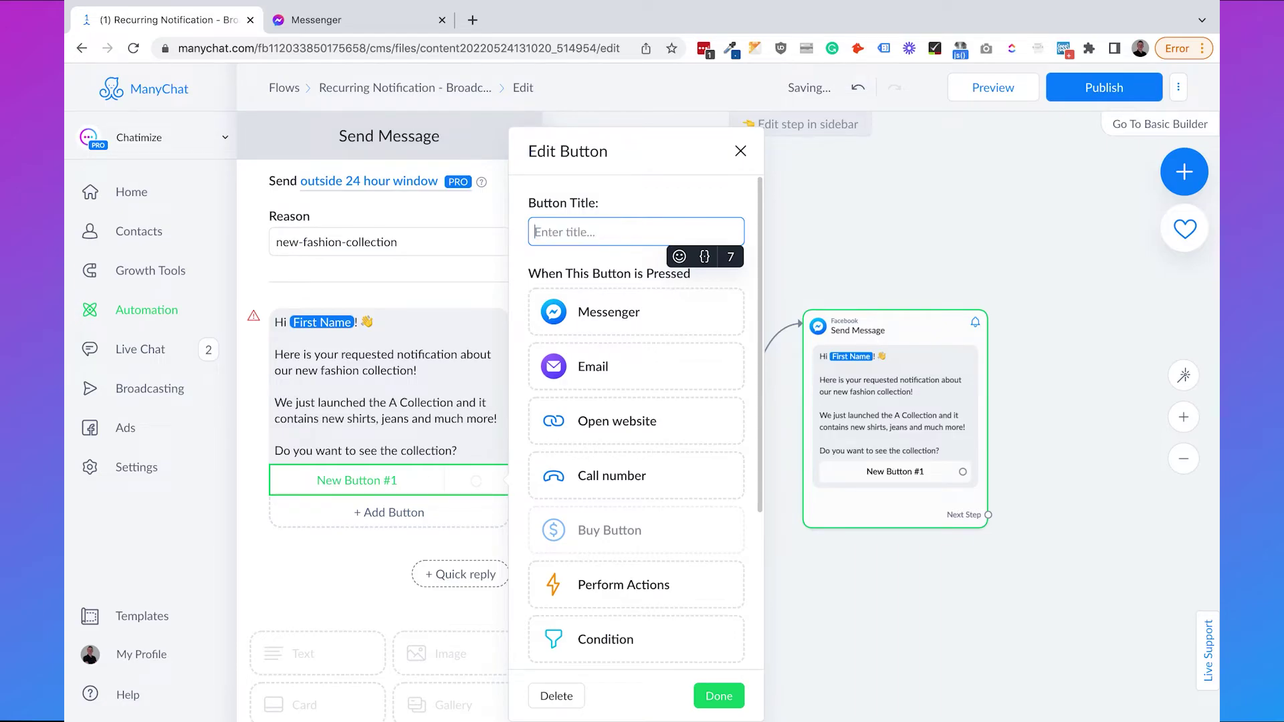
click(672, 257)
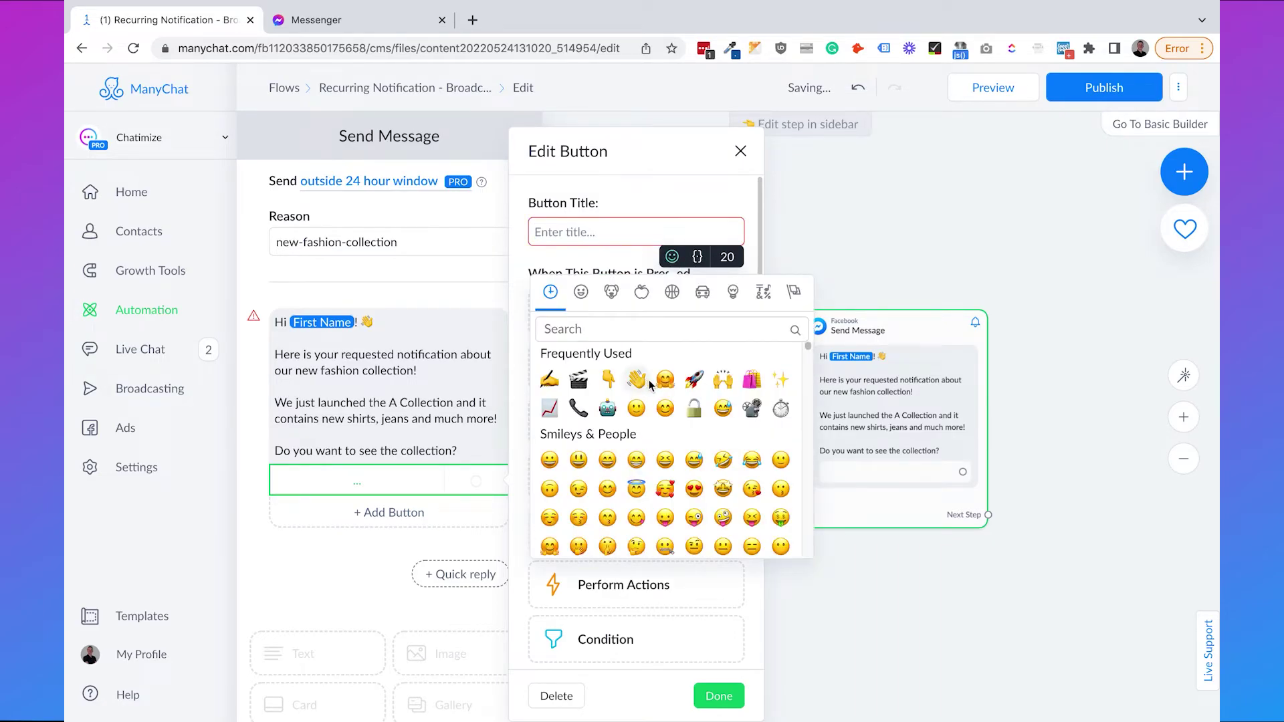
click(728, 379)
text(Hel)
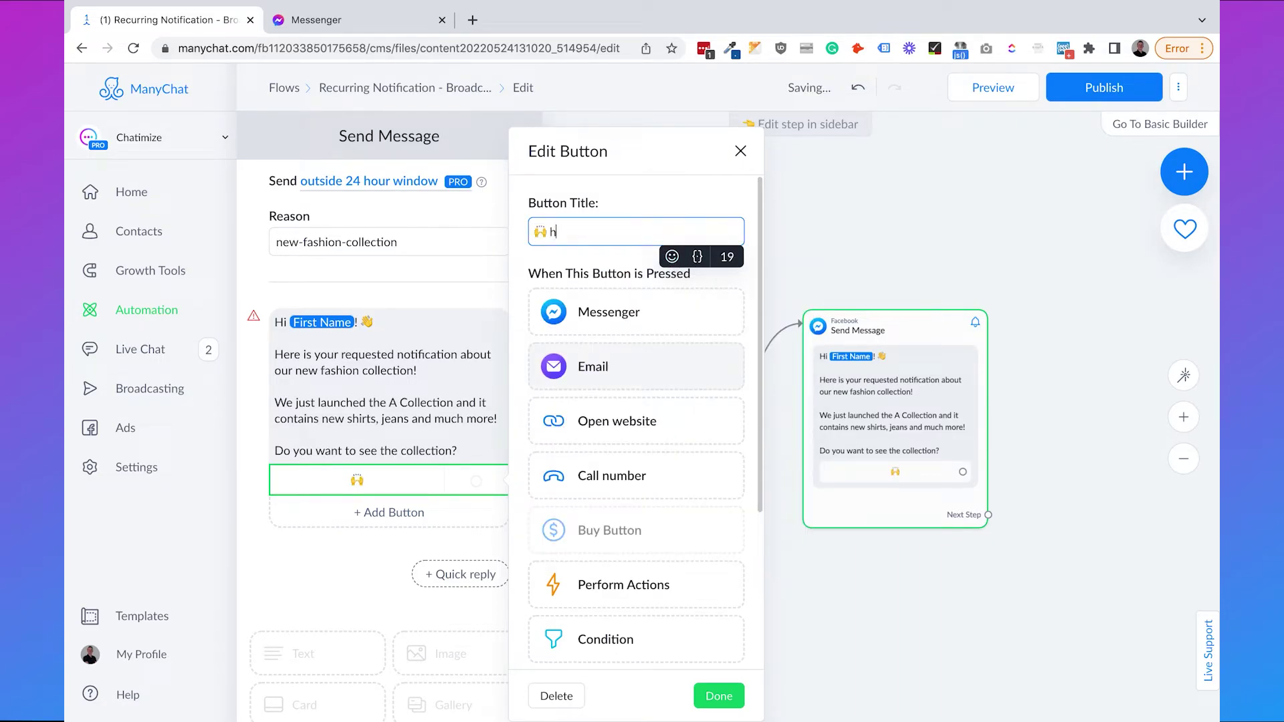
text(l Yeah!)
click(1009, 226)
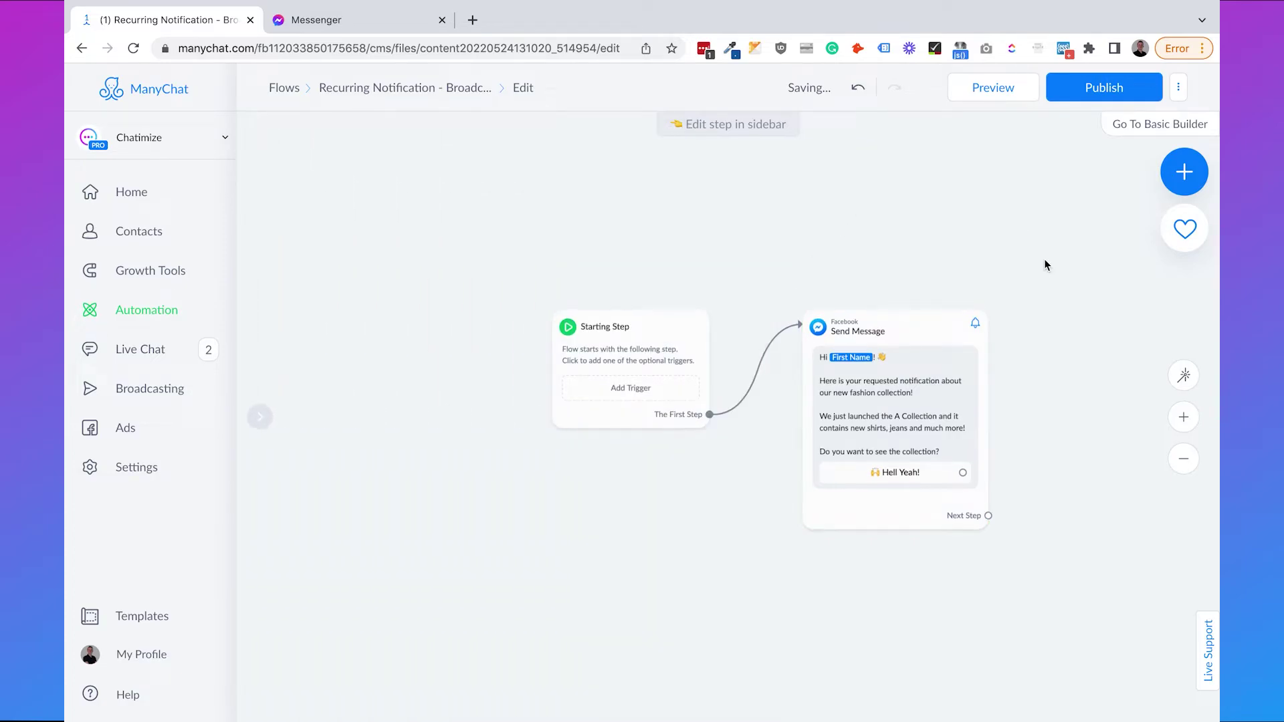
Connect Hell Yeah! to a new Messenger message: 'Awesome! Just click the button below to see it 👇'.
drag(737, 472, 825, 333)
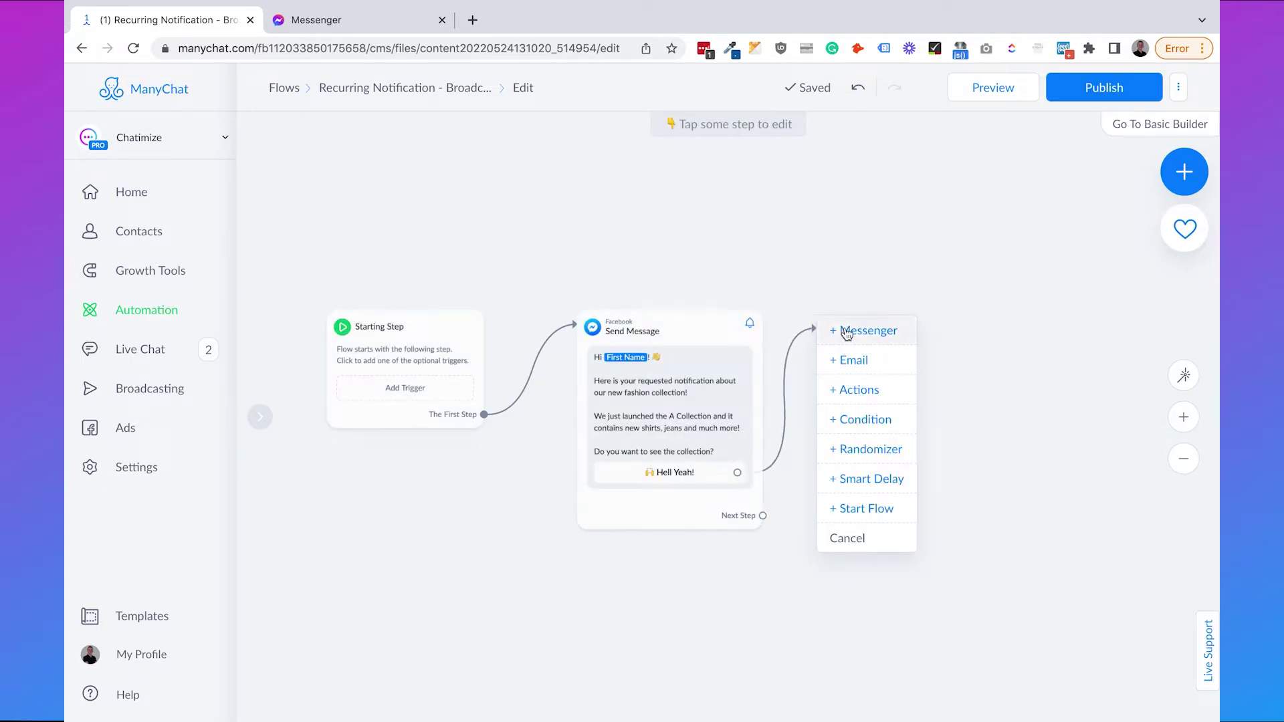
click(847, 332)
text(Awesome!)
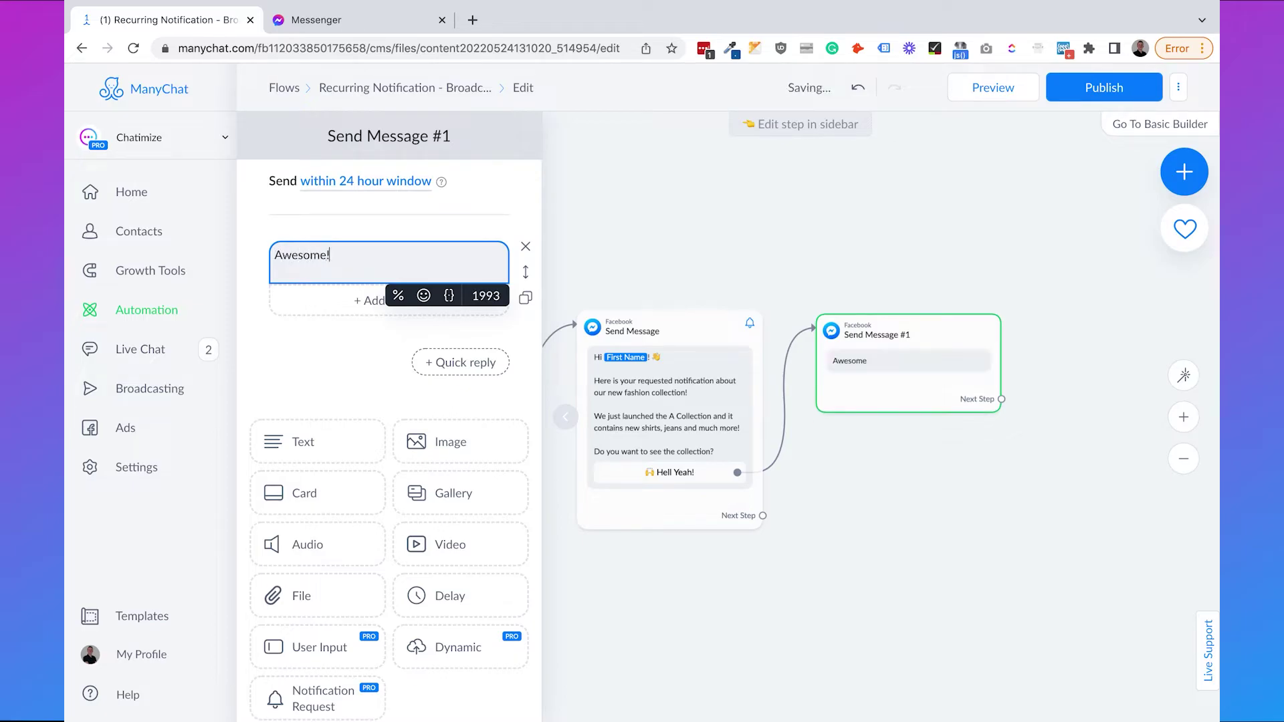
key(Return)
key(Return)
text(Just click)
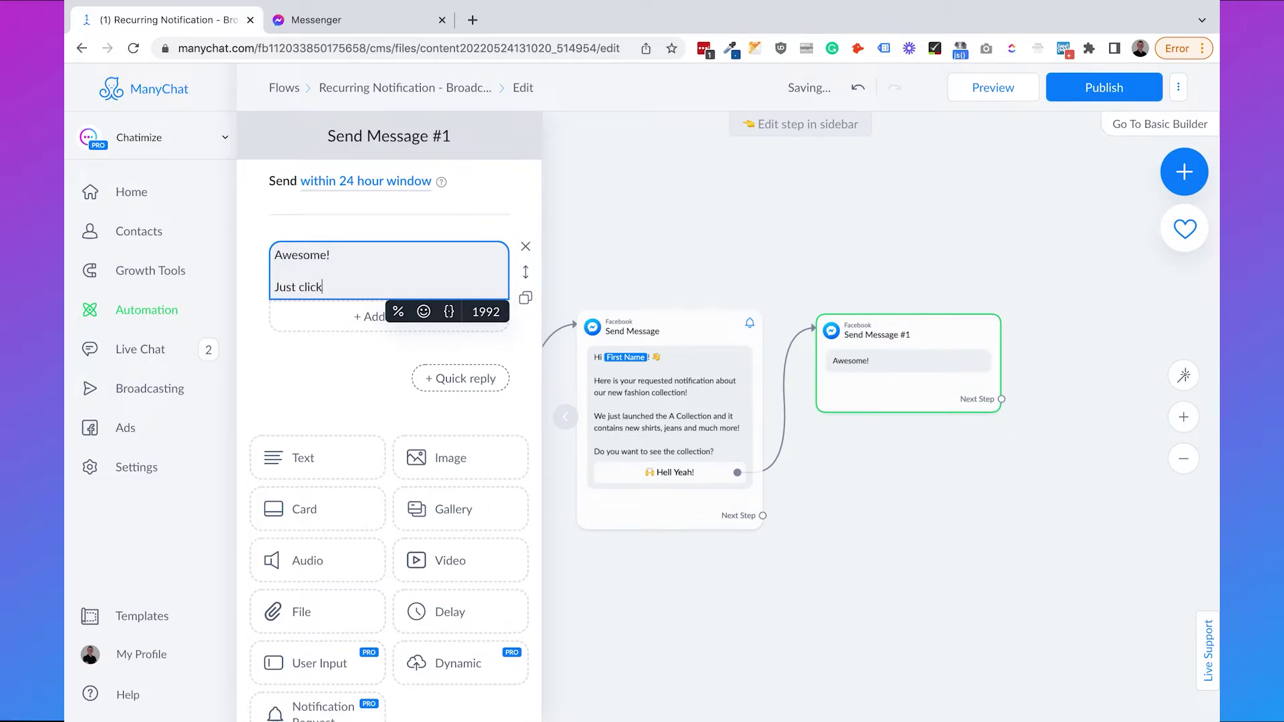
text( the button below to)
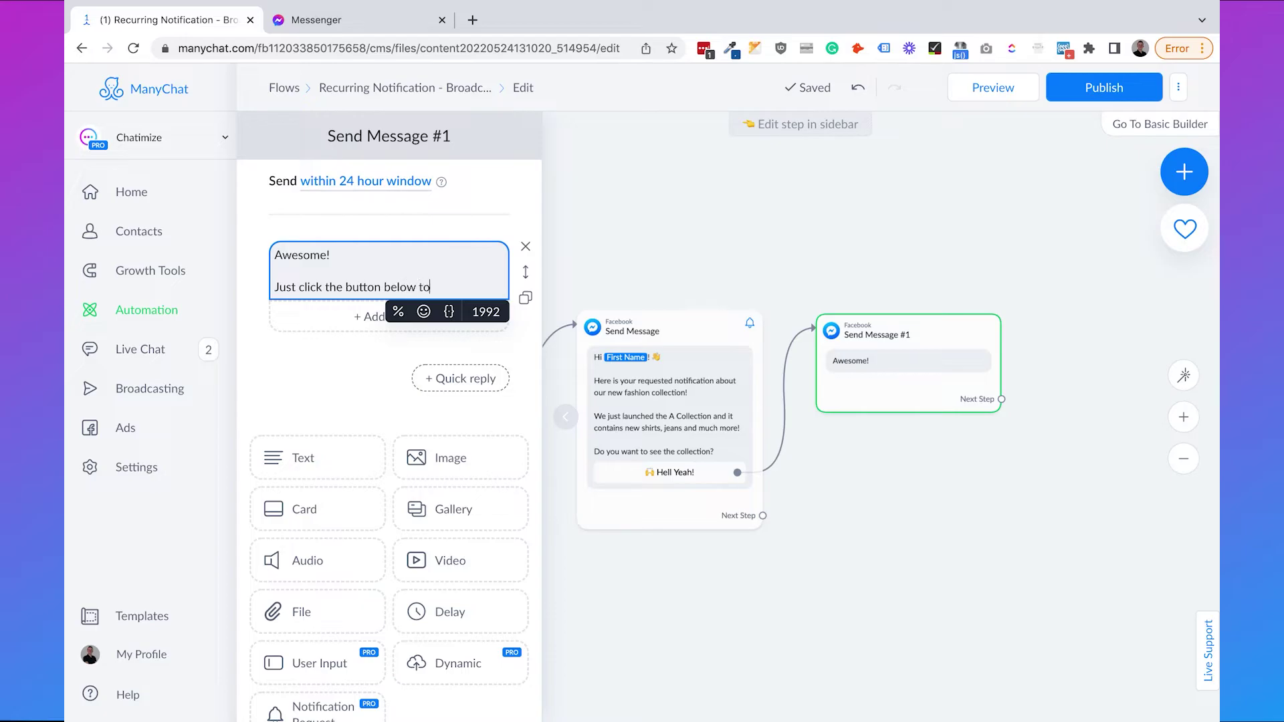
text( see it)
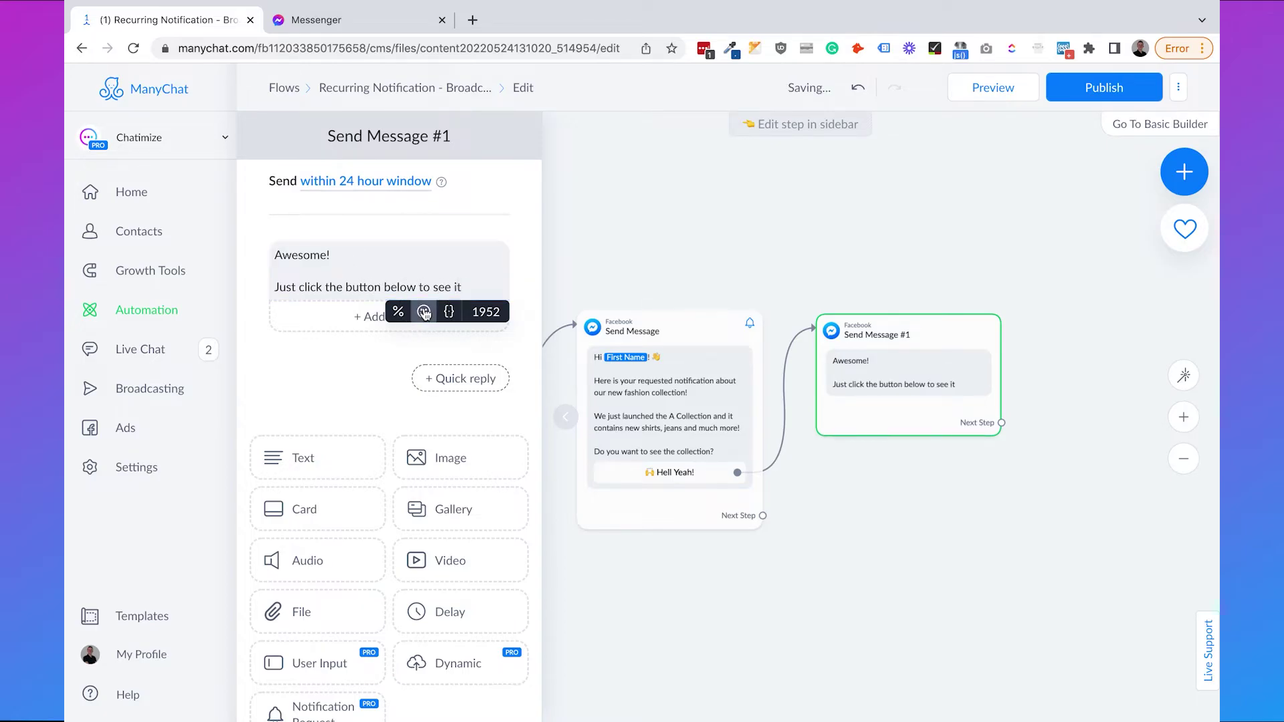
click(423, 311)
click(361, 435)
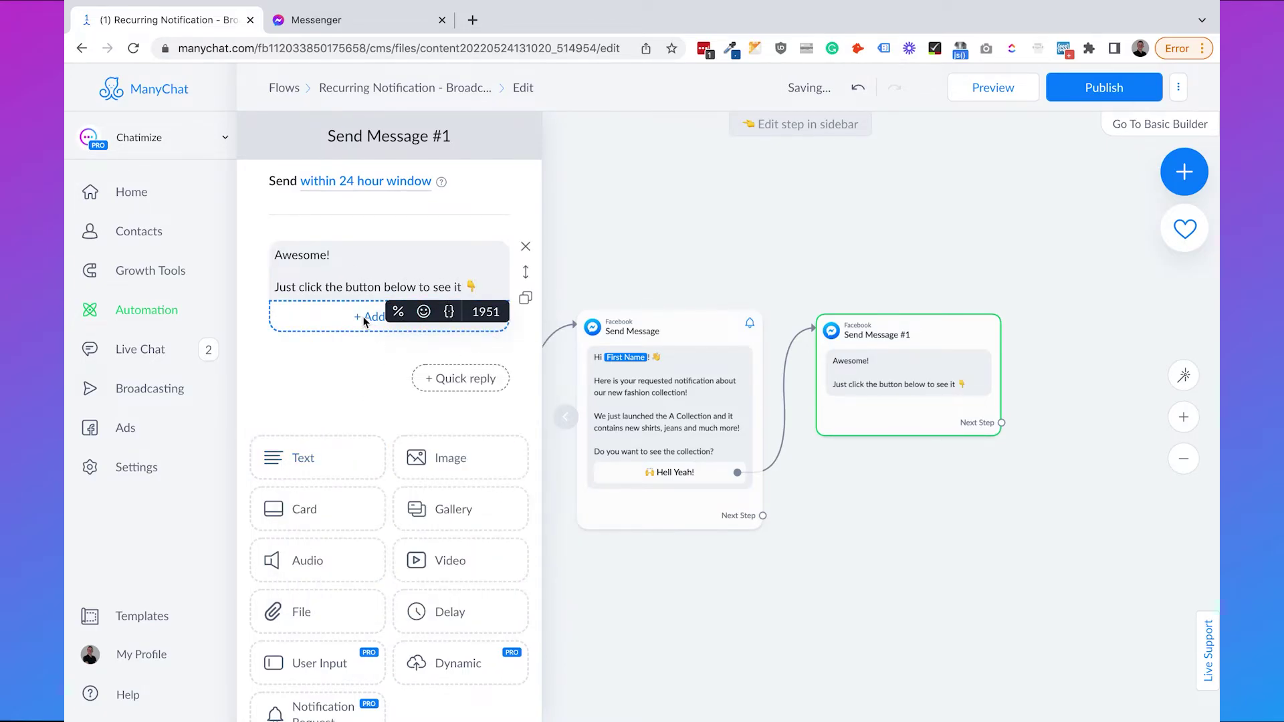
click(364, 317)
key(BackSpace)
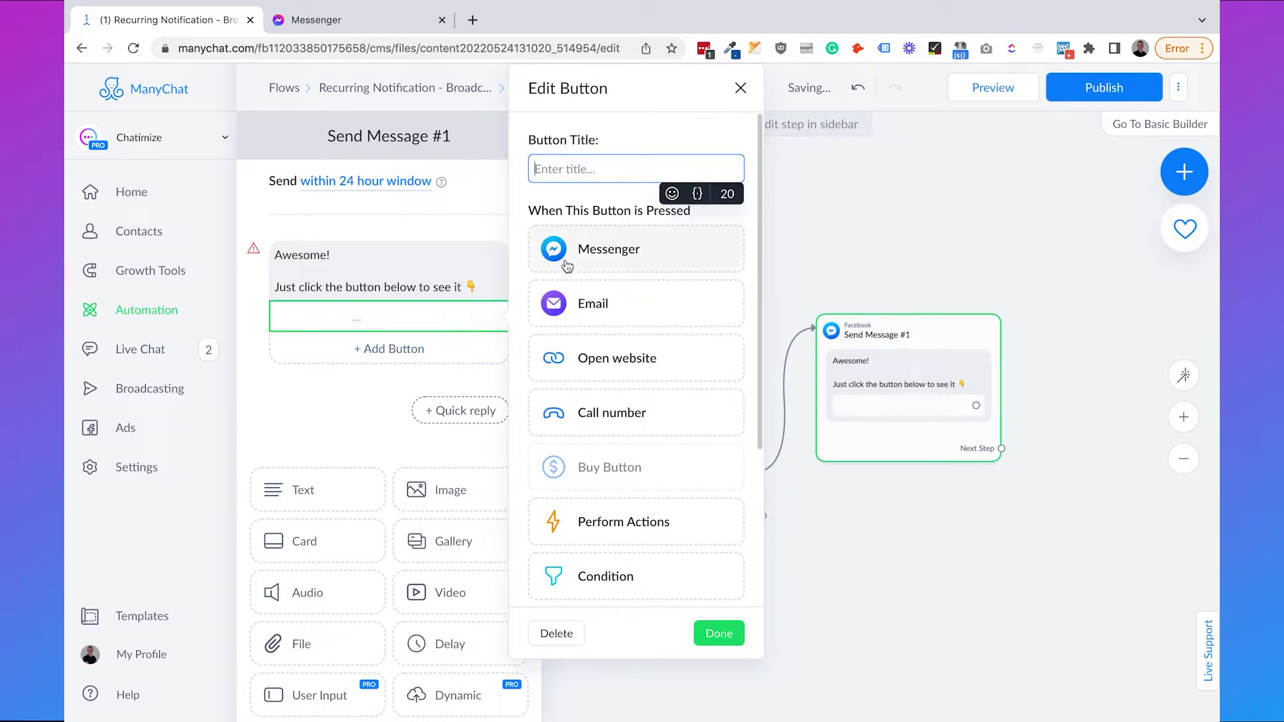
click(671, 195)
click(751, 317)
text(Shop The Drop)
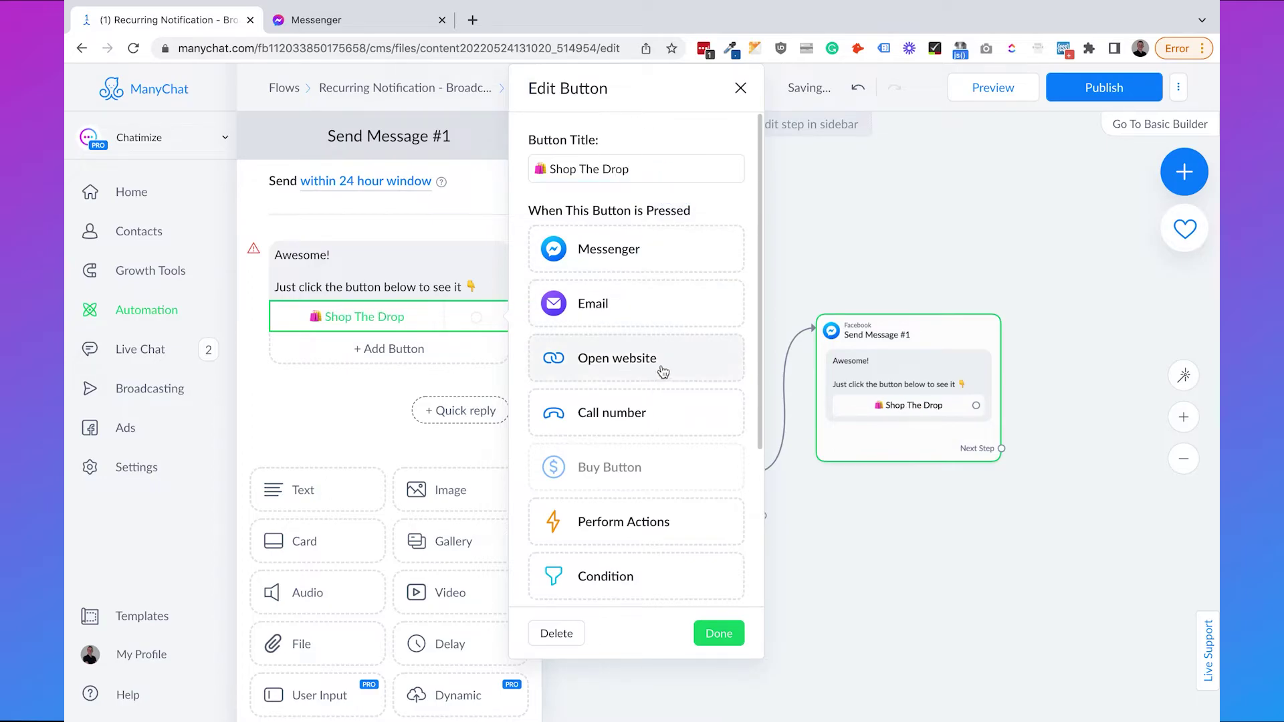
click(635, 358)
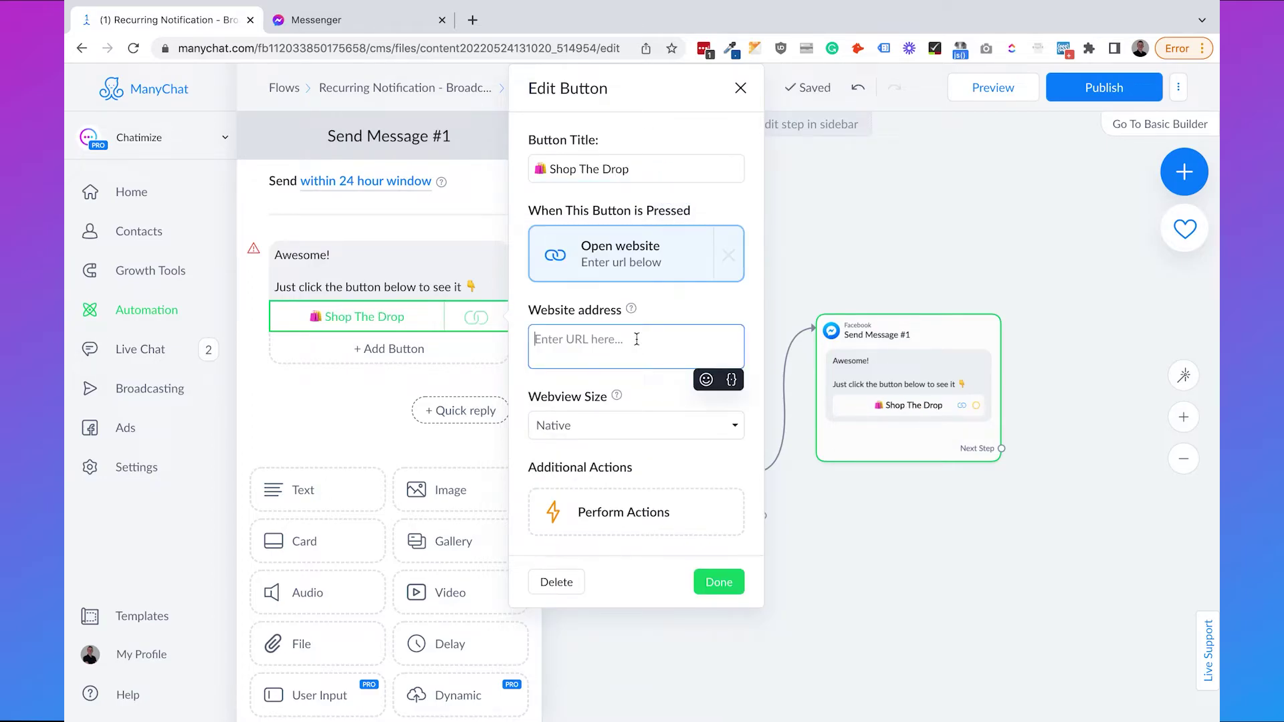
text(https://chatimize.com)
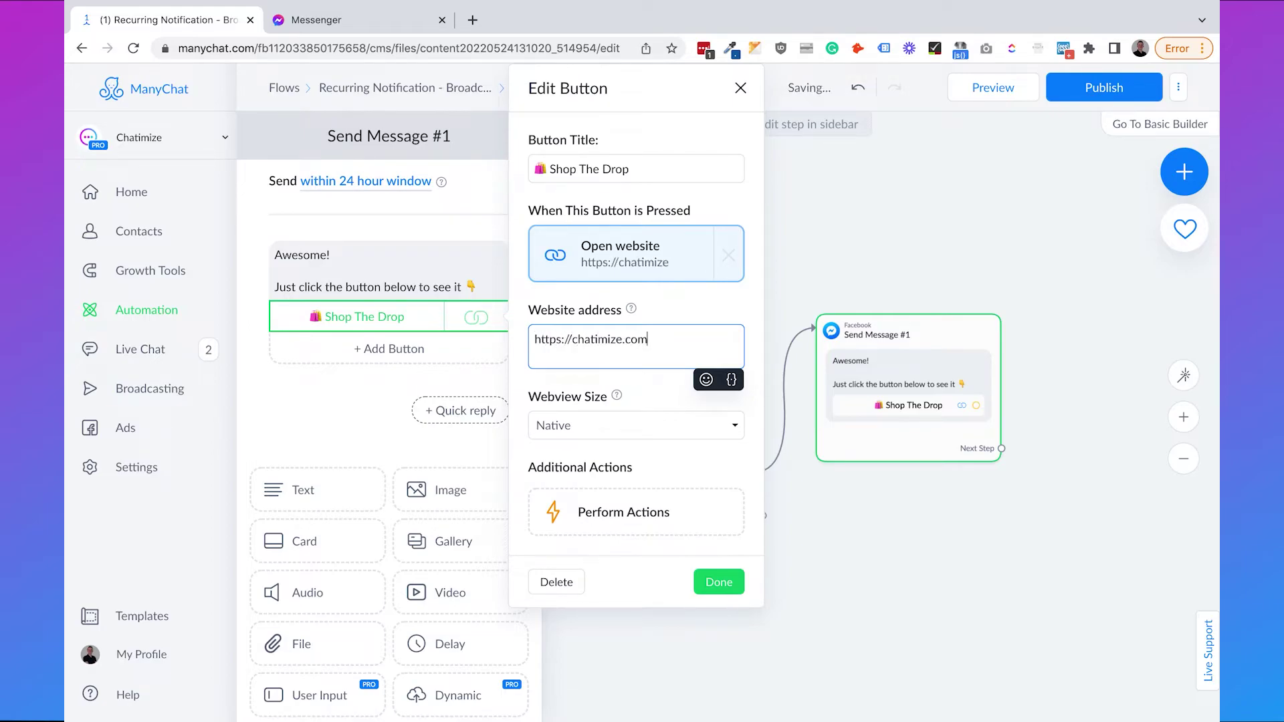
click(654, 573)
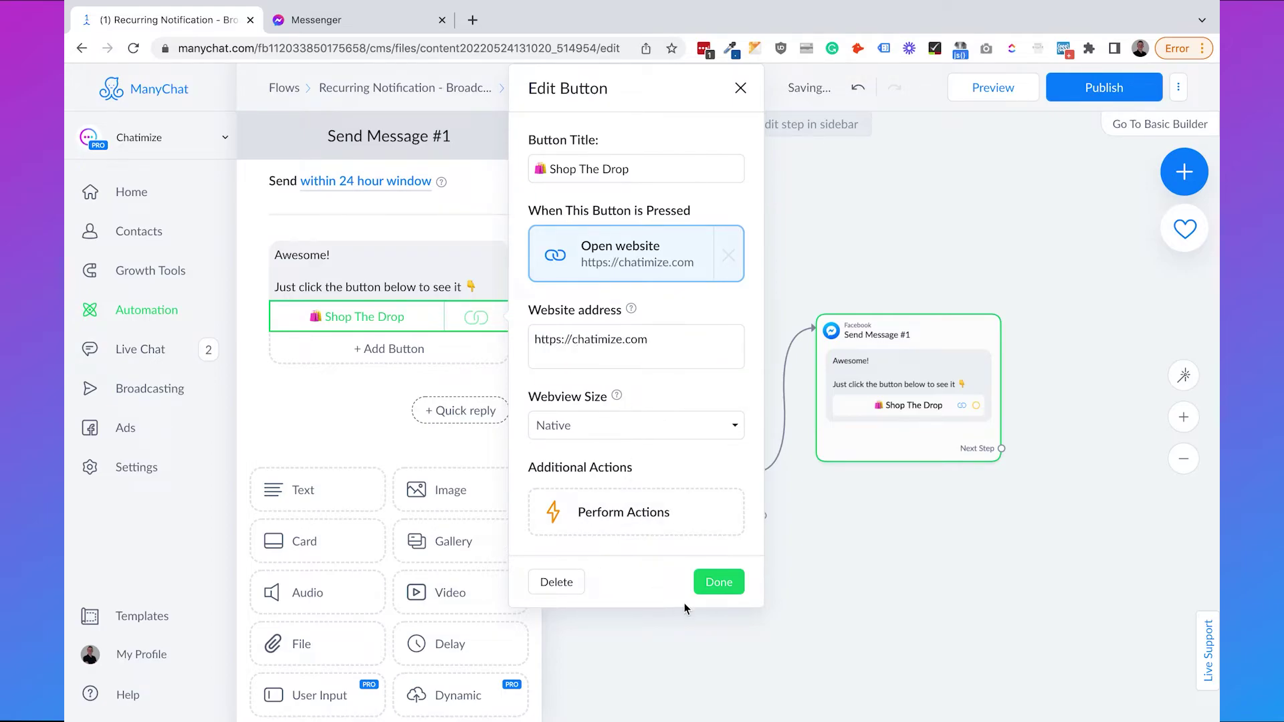
click(718, 583)
click(809, 570)
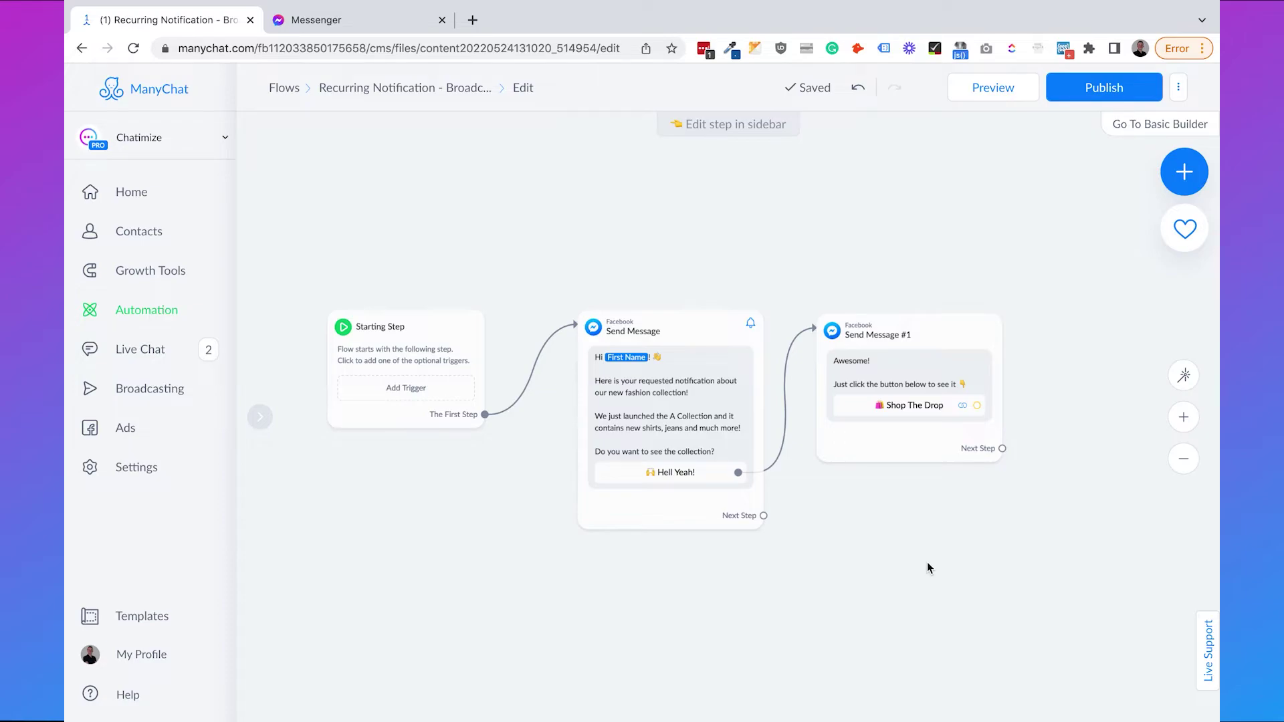
Add a Condition step after Send Message #1 filtering on Recurring Notification Date.
drag(954, 562, 757, 553)
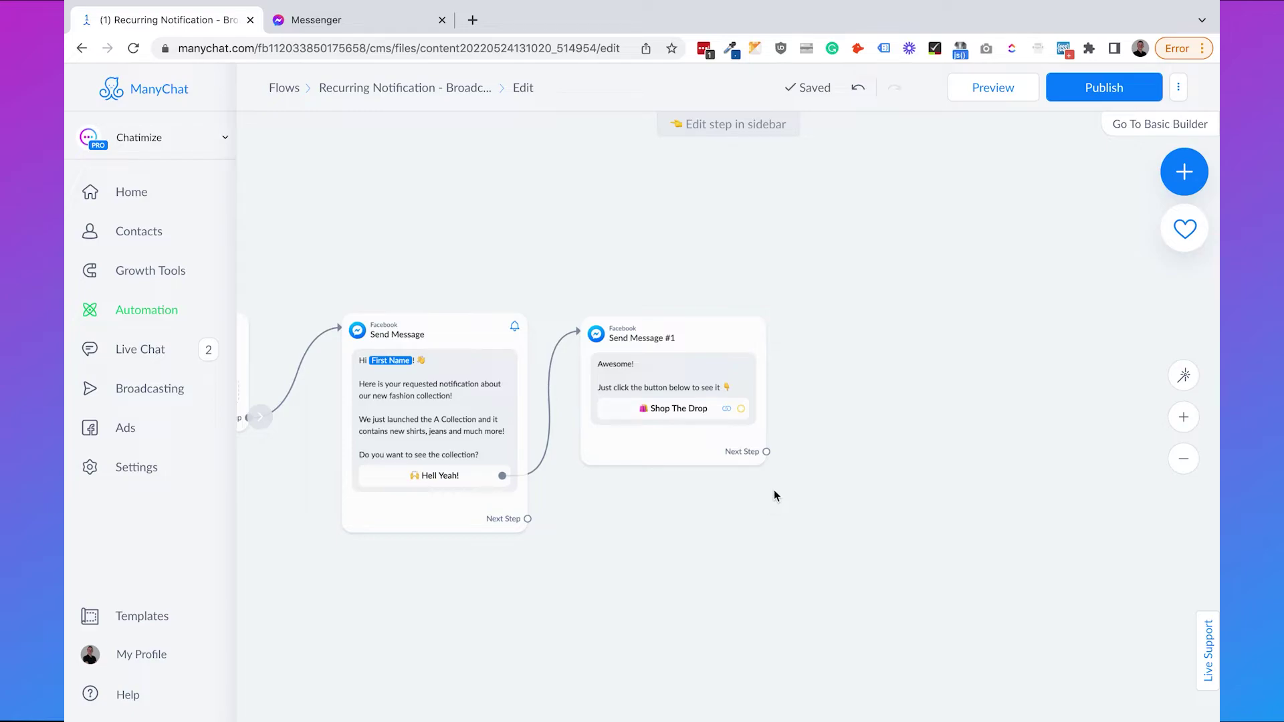
drag(766, 453, 850, 328)
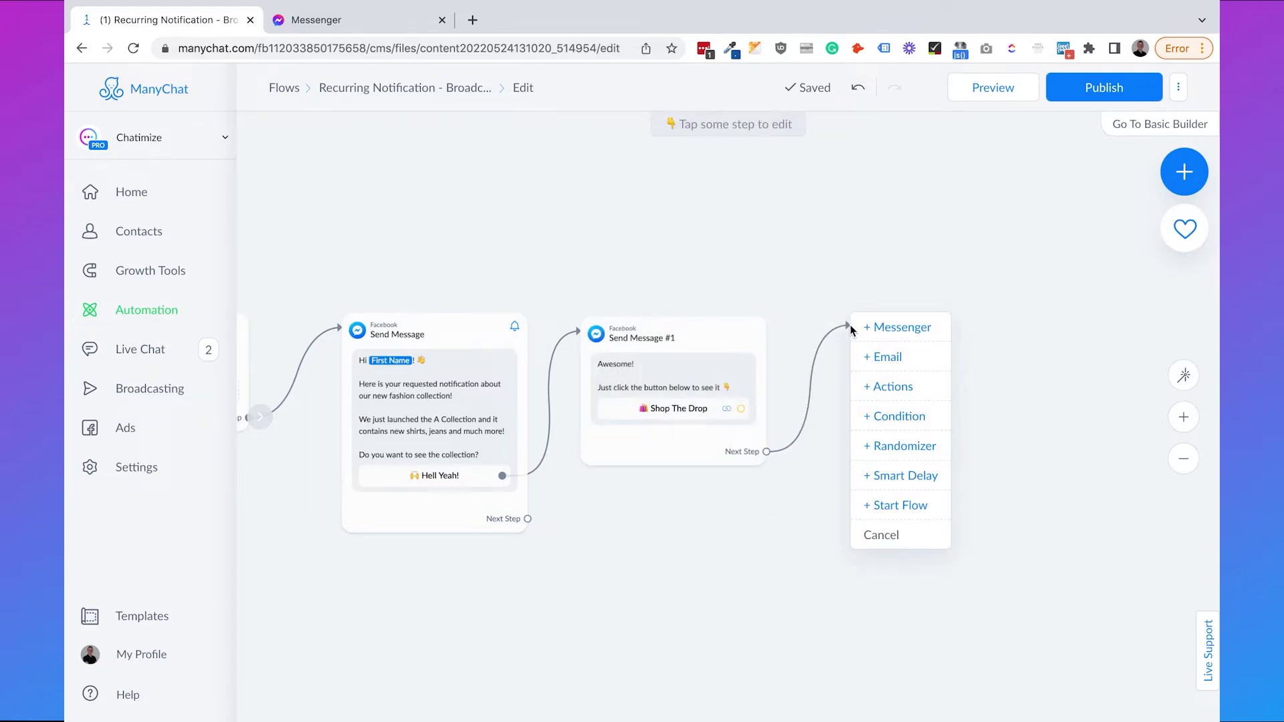
click(899, 414)
click(490, 261)
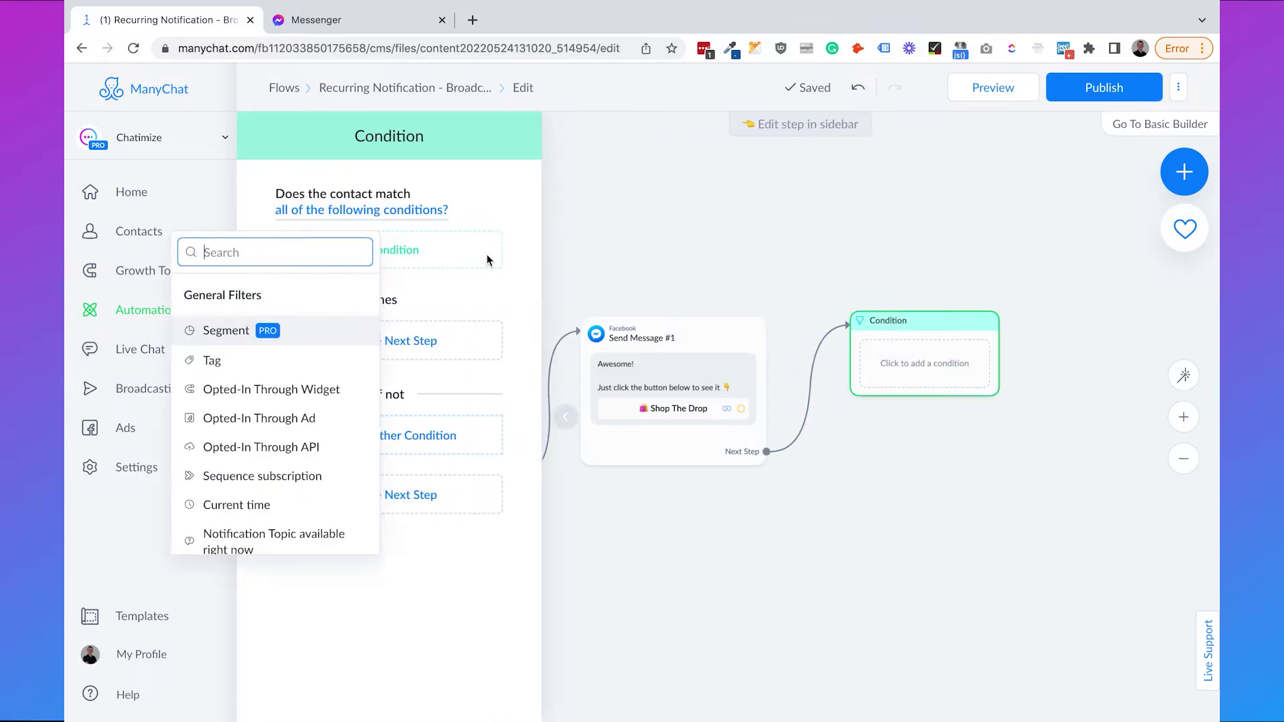
text(recurring)
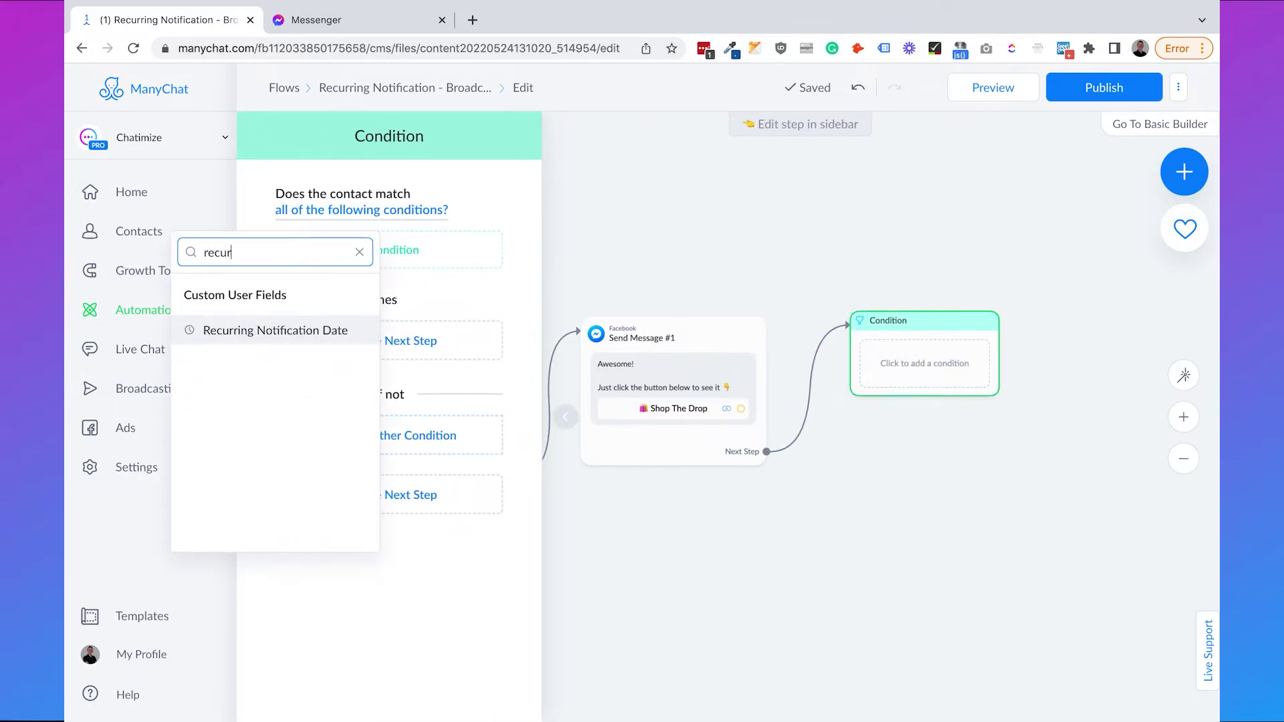
click(287, 330)
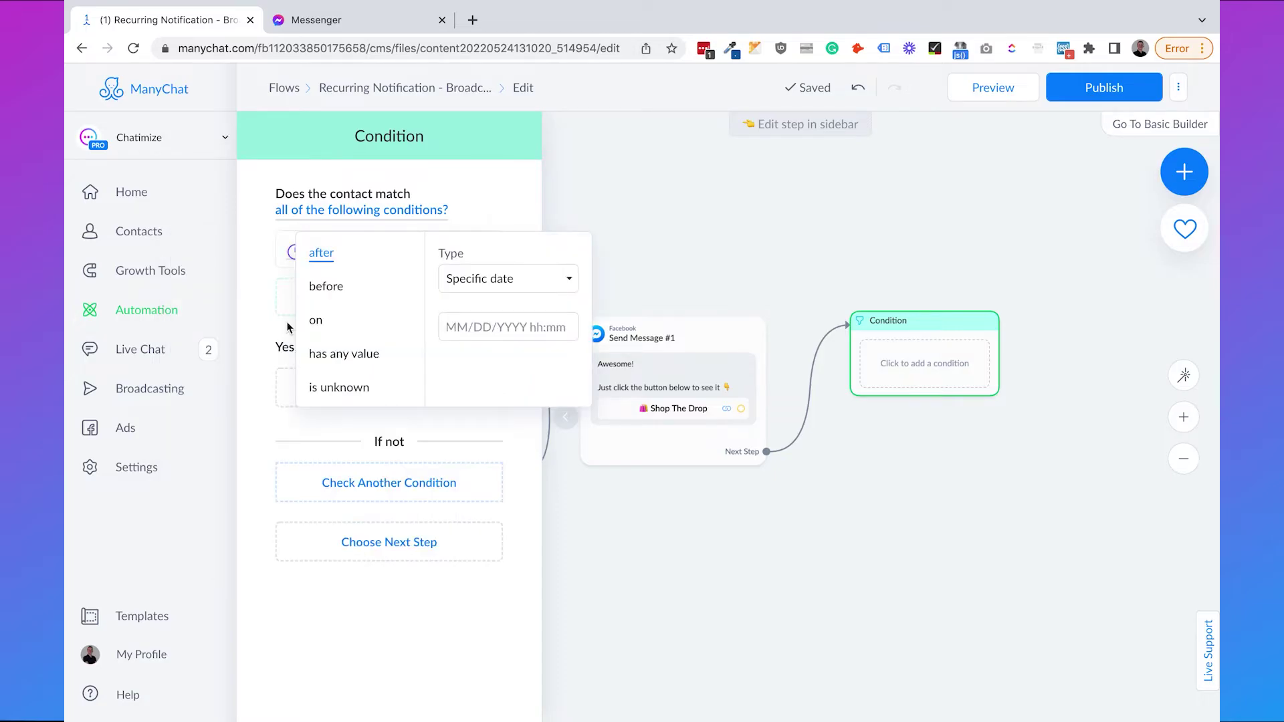
Set the condition to match dates before 24 Jun 2022, 00:00.
click(323, 287)
click(492, 318)
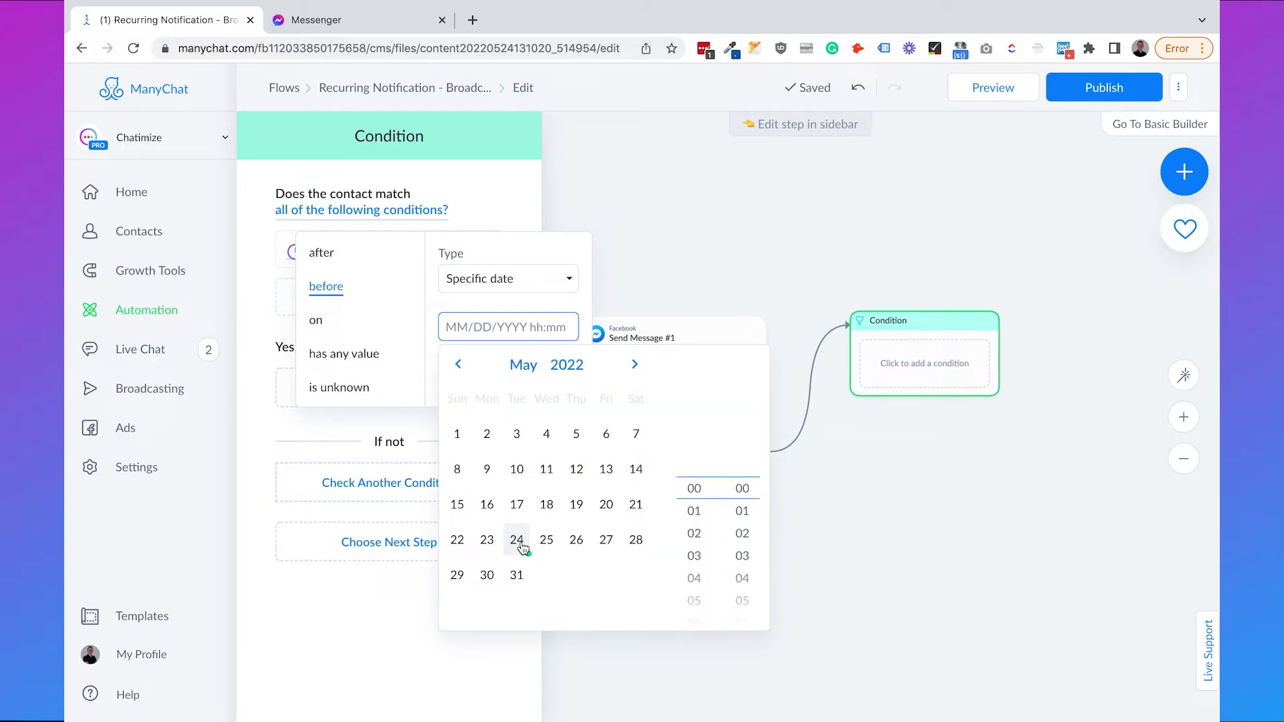
click(635, 365)
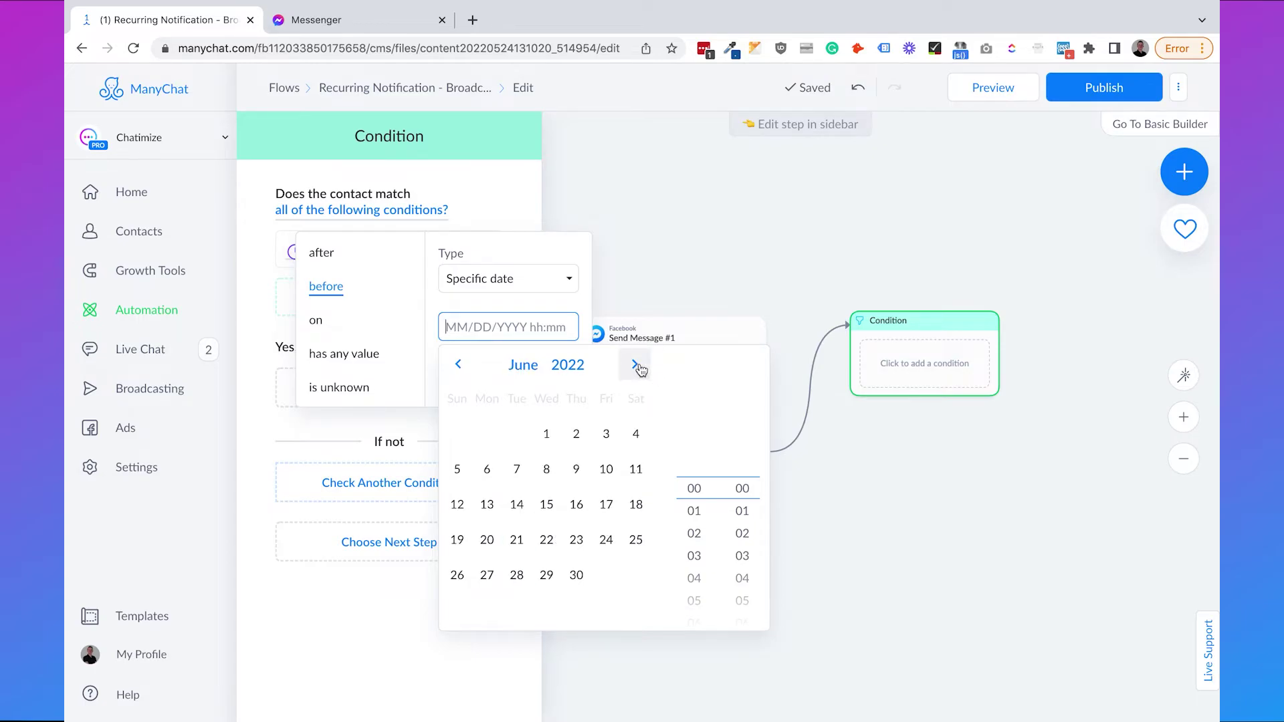
click(606, 541)
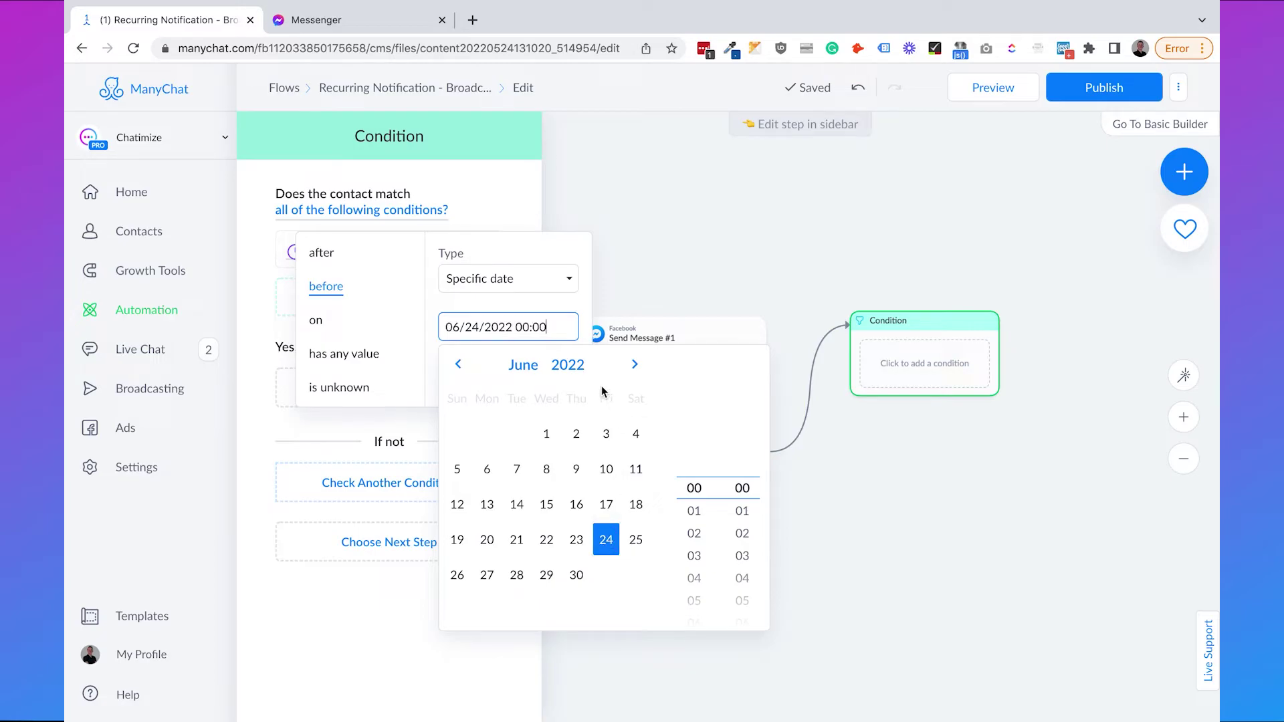
click(536, 233)
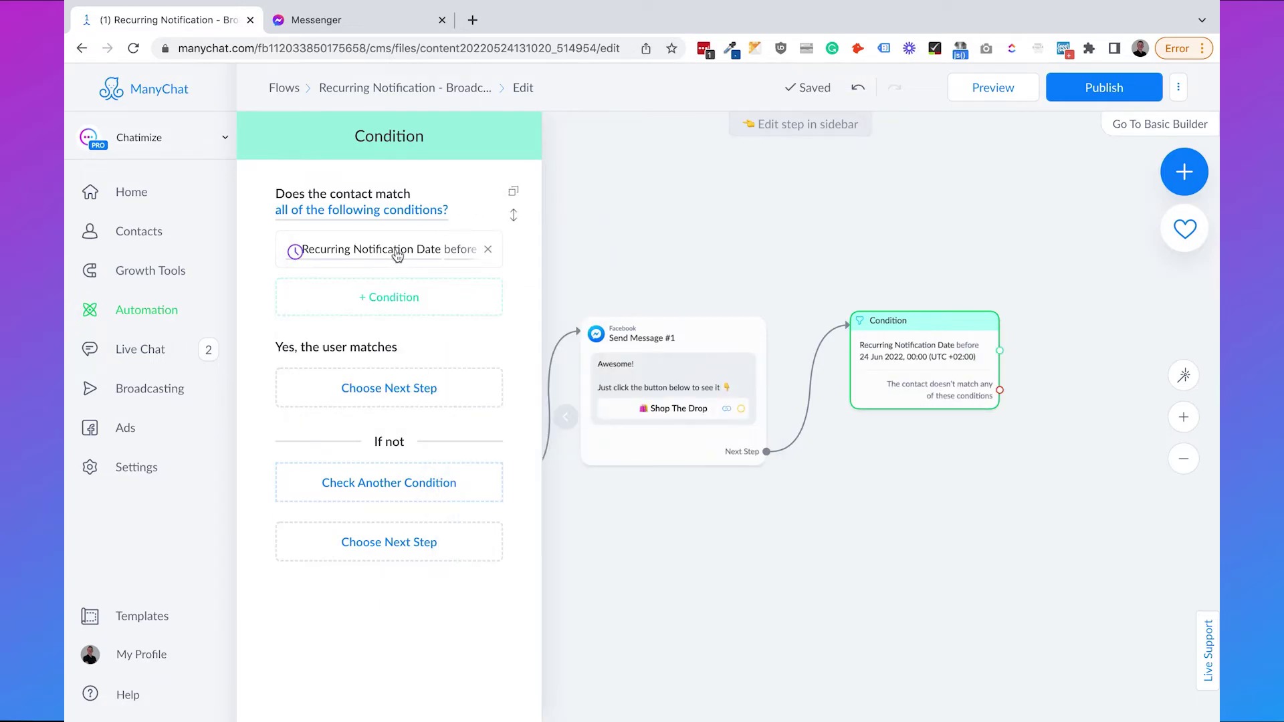
click(399, 258)
click(526, 185)
click(890, 280)
From the Condition's matching branch, add Send Message #2 warning that the fashion-collection opt-in is expiring.
click(1057, 256)
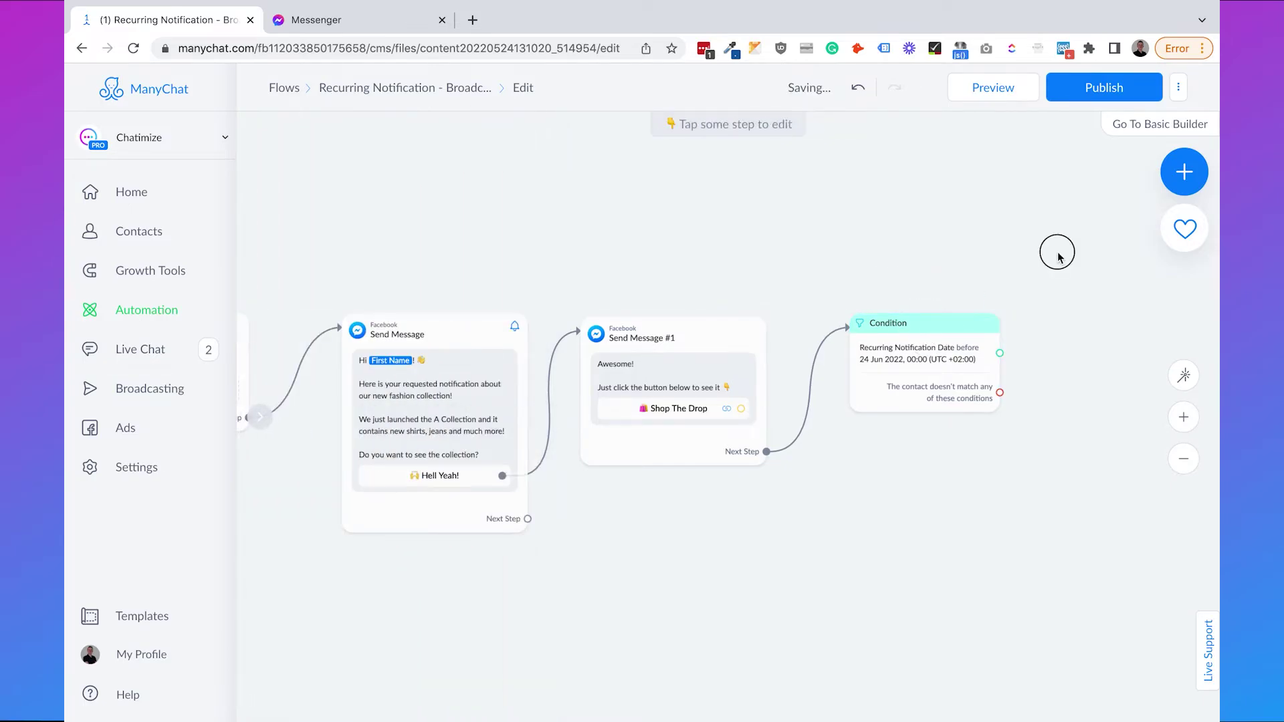
drag(1089, 267, 846, 275)
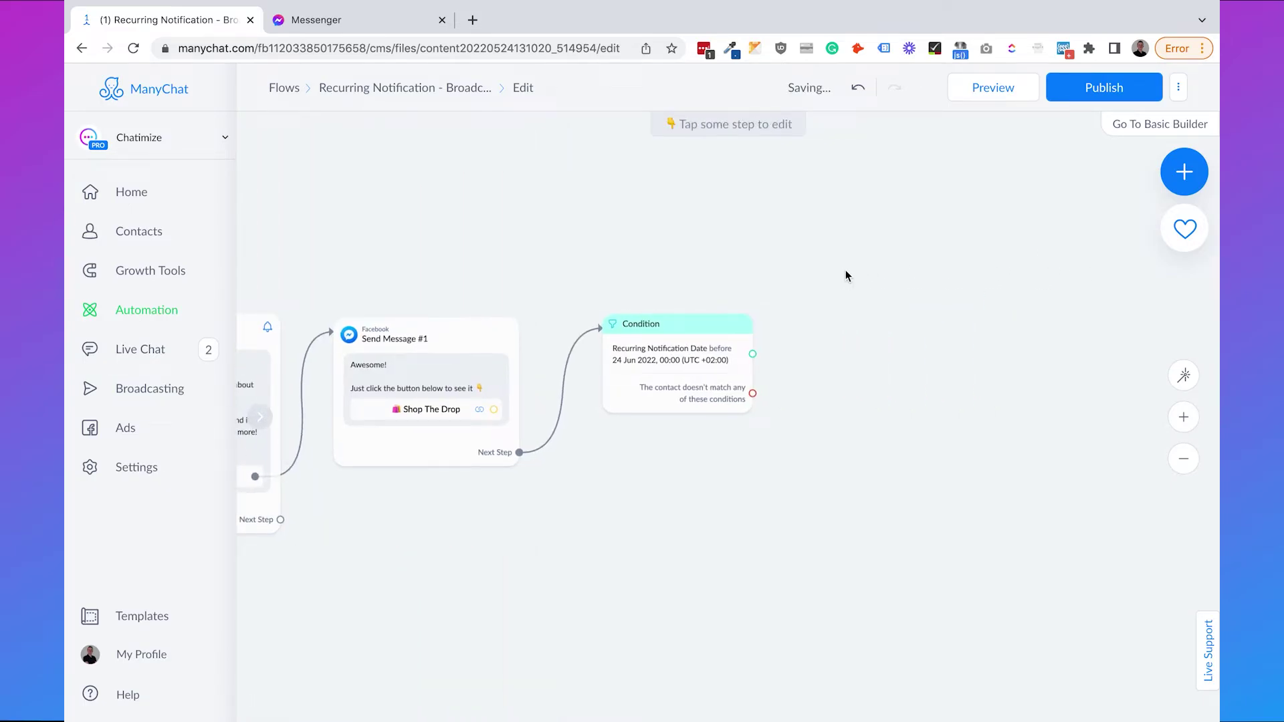
drag(752, 353, 822, 333)
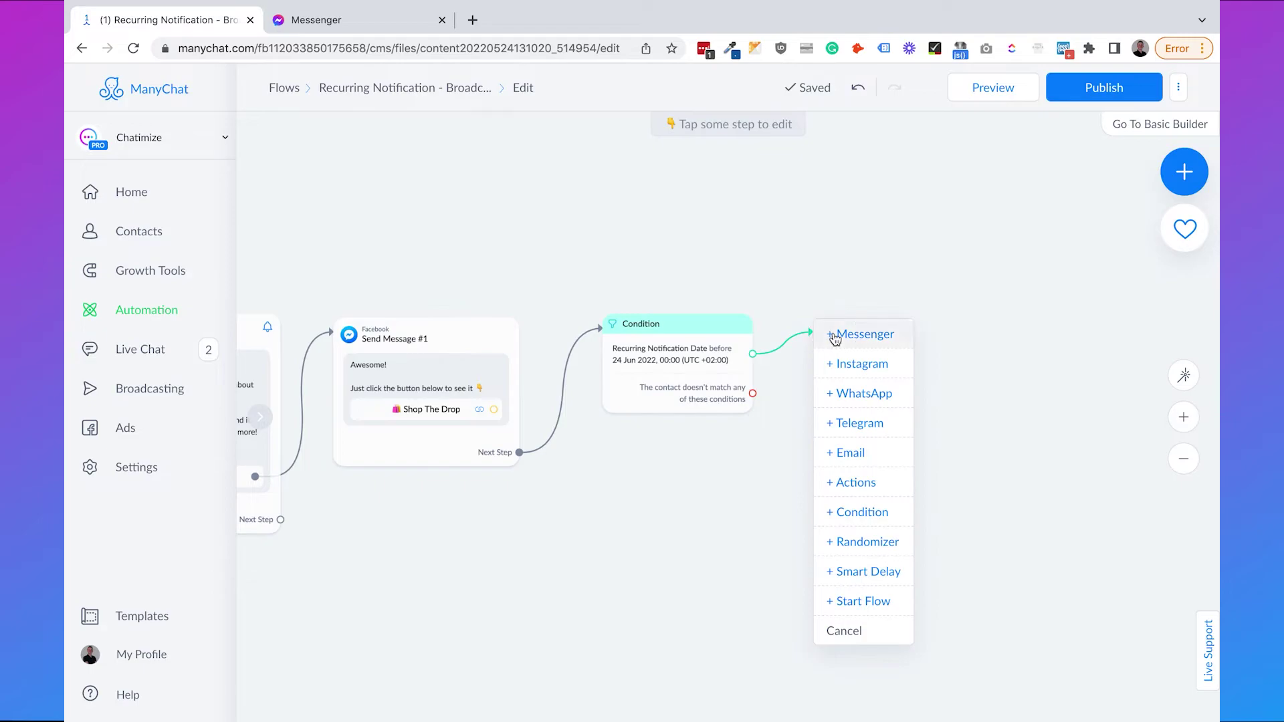
click(833, 333)
click(404, 266)
text(By th)
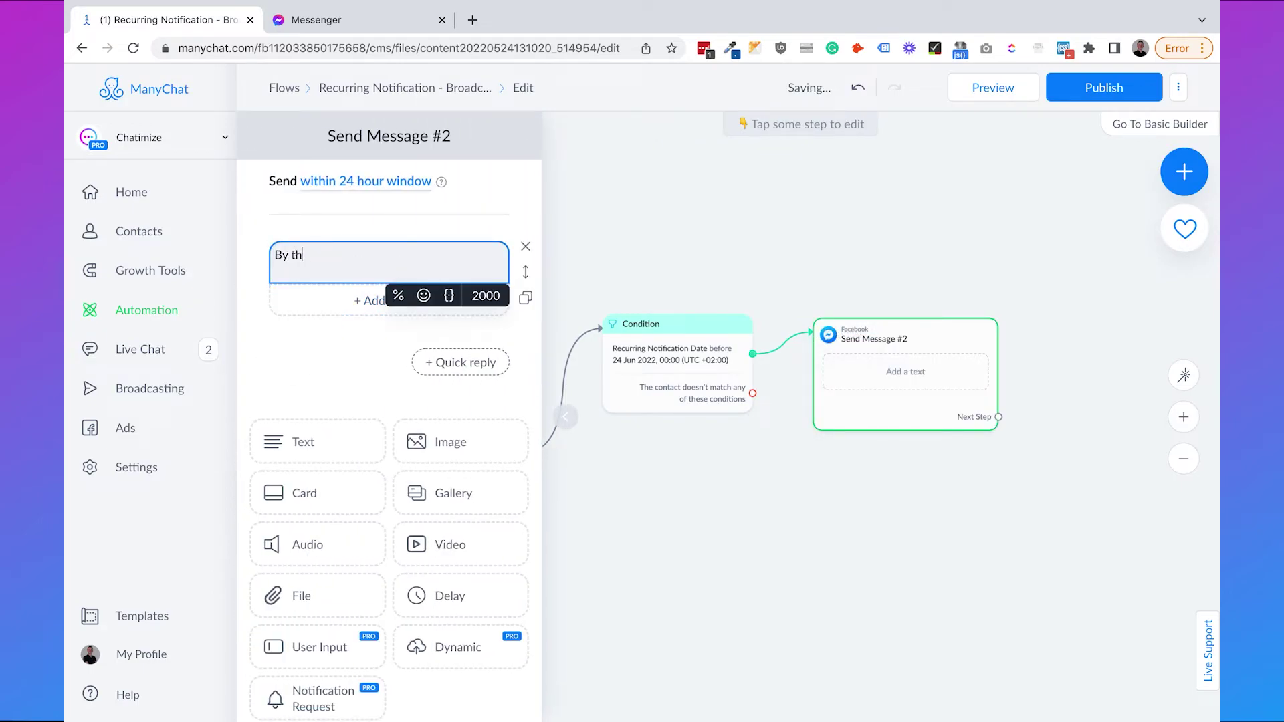
text(e way, it seems th)
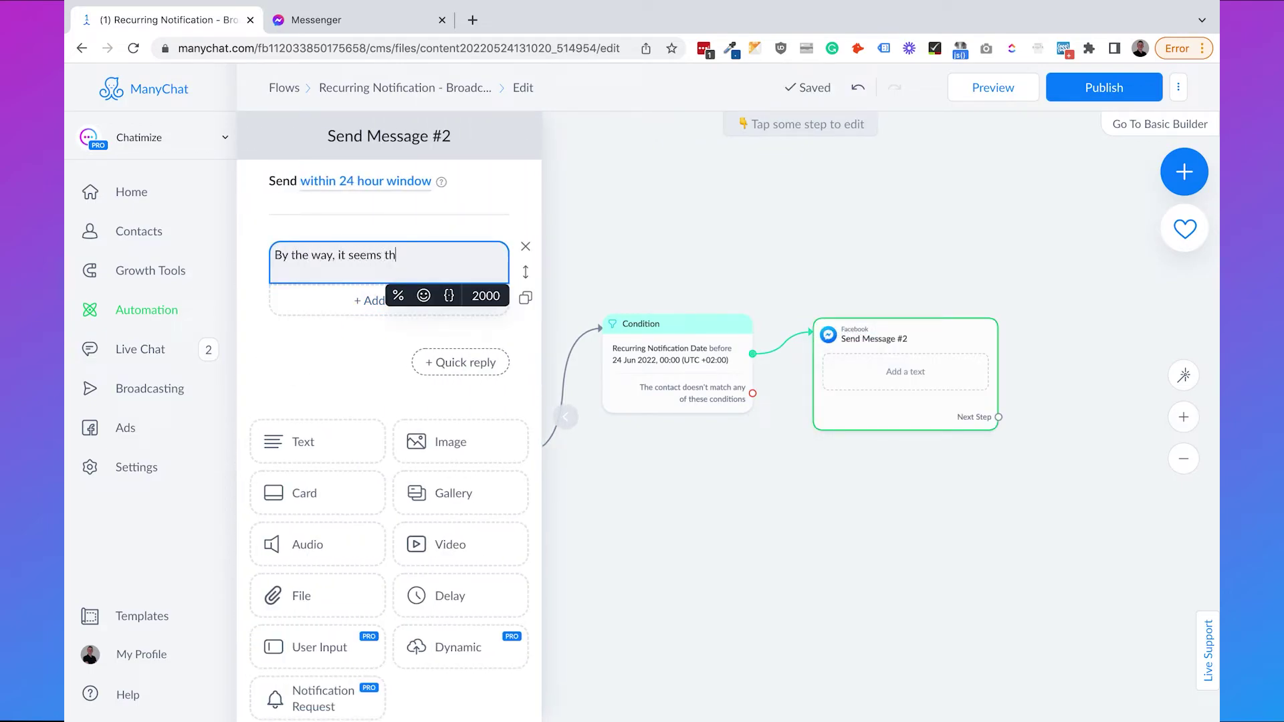
text(at your opt-in)
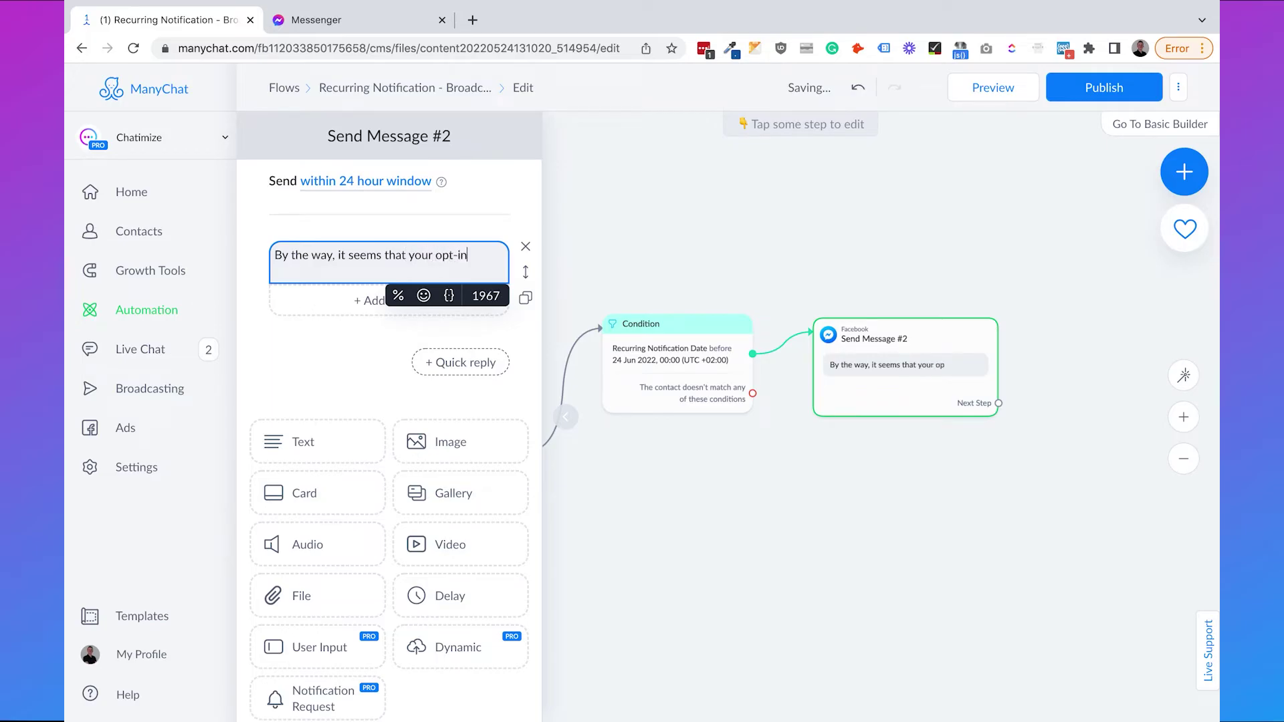
text( for our fashion collection n)
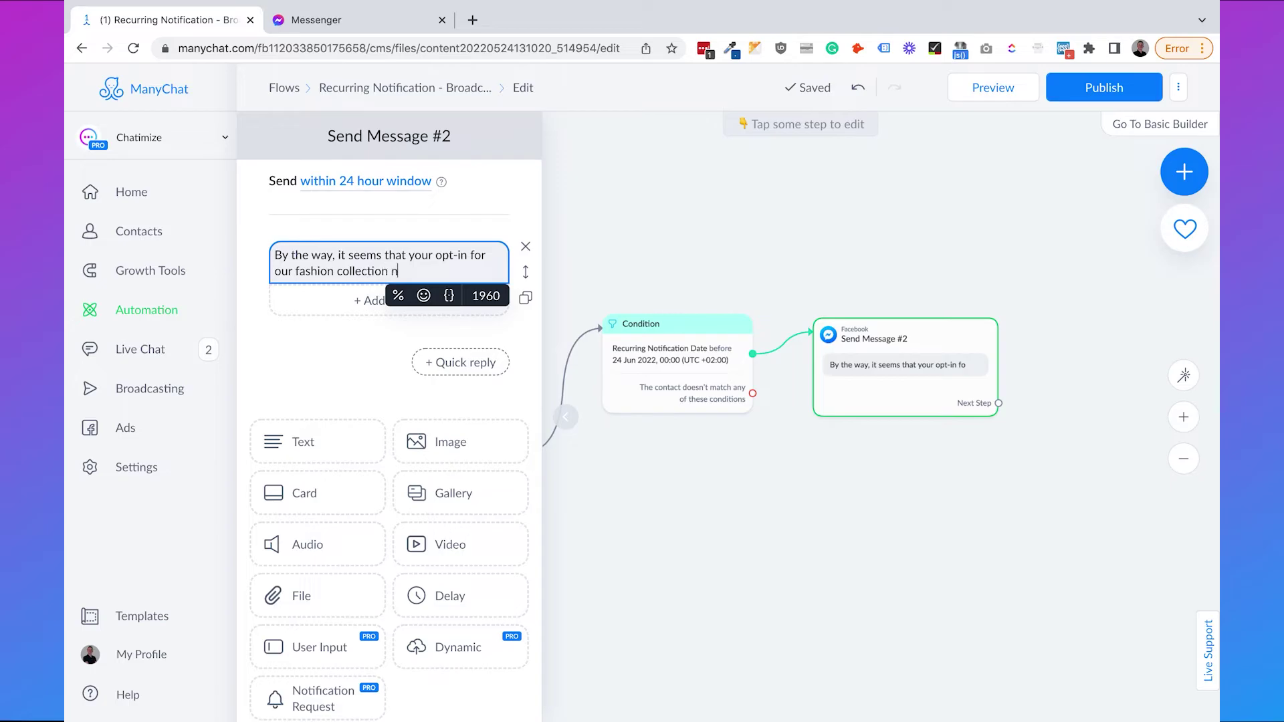
text(otification is going to be invalid in a month...)
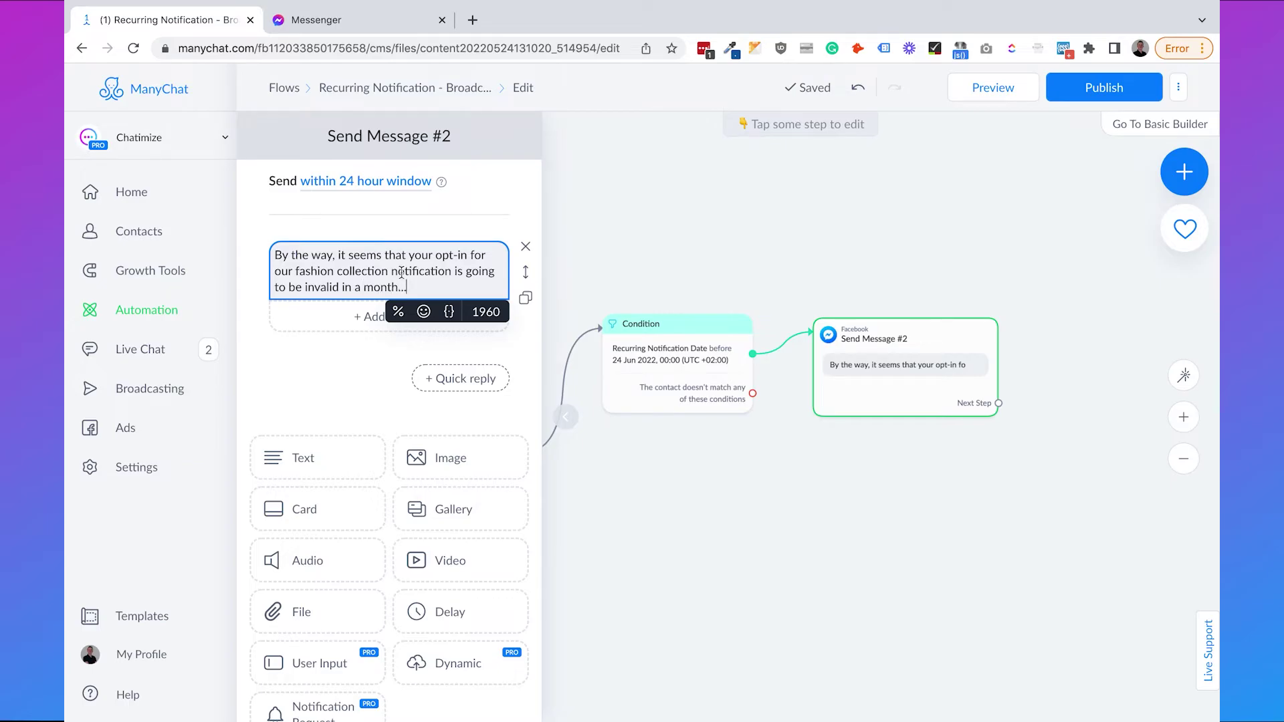
click(346, 356)
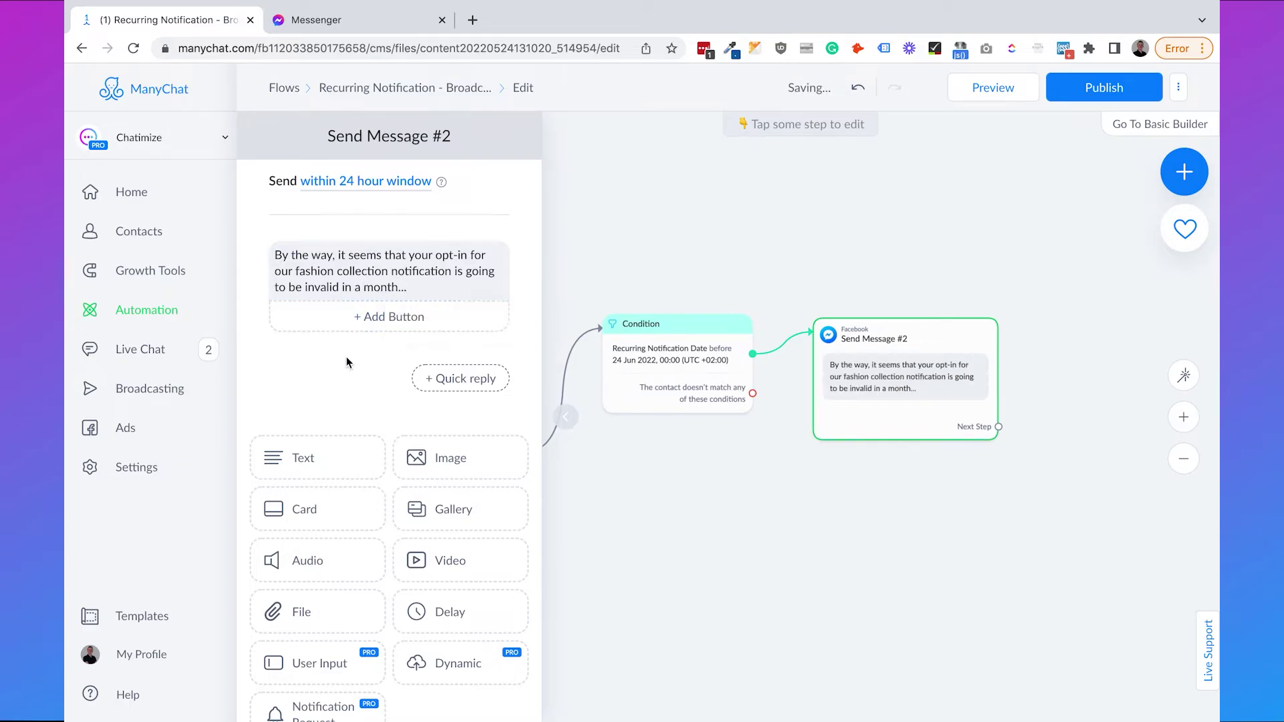
Add a 3-second typing delay, then 'If you want to get future messages about new fashion collections, please click the button below 👇'.
click(424, 611)
click(344, 542)
click(376, 456)
text(If you want to get future messages)
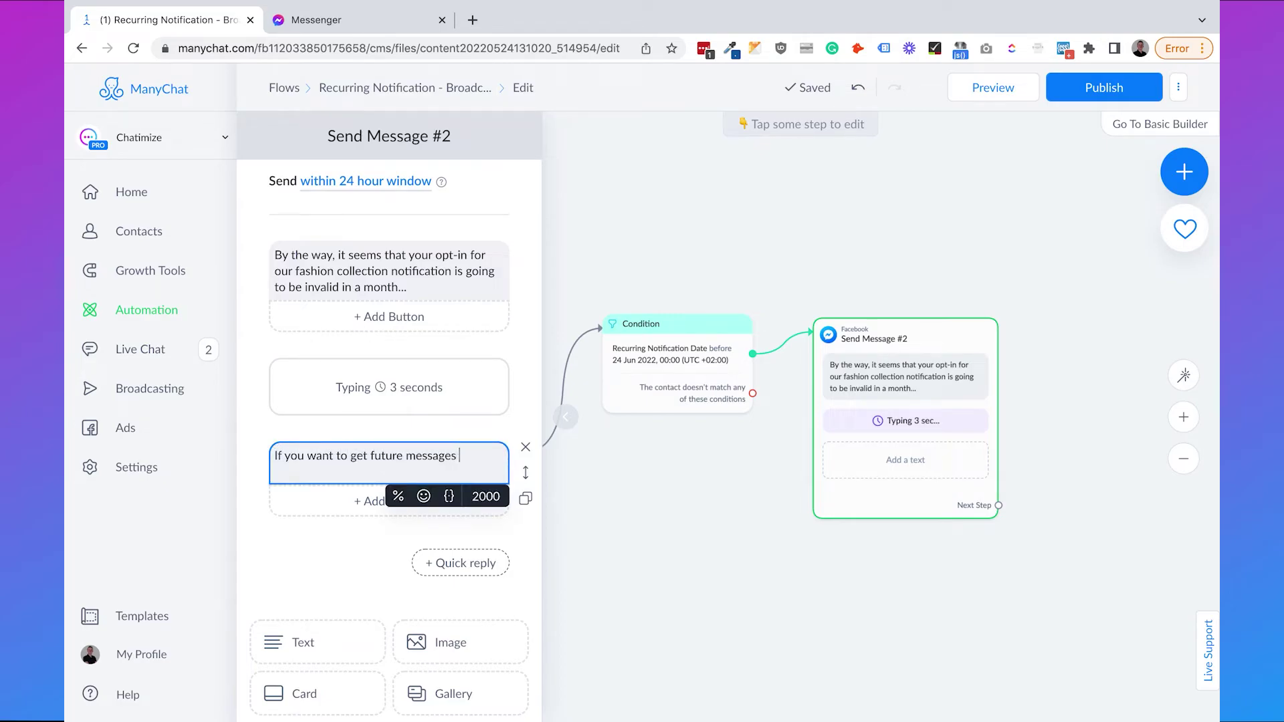
text( about new fashion collections, please click)
key(BackSpace)
text(ck the )
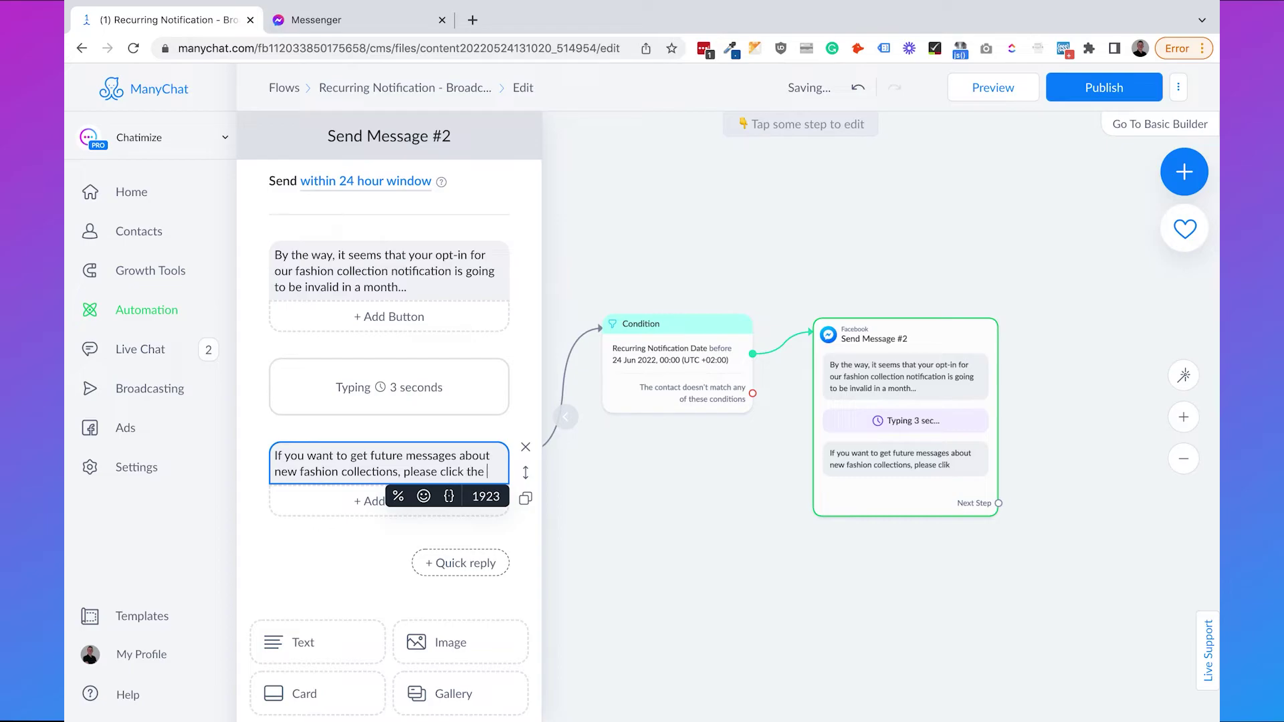
text(button below)
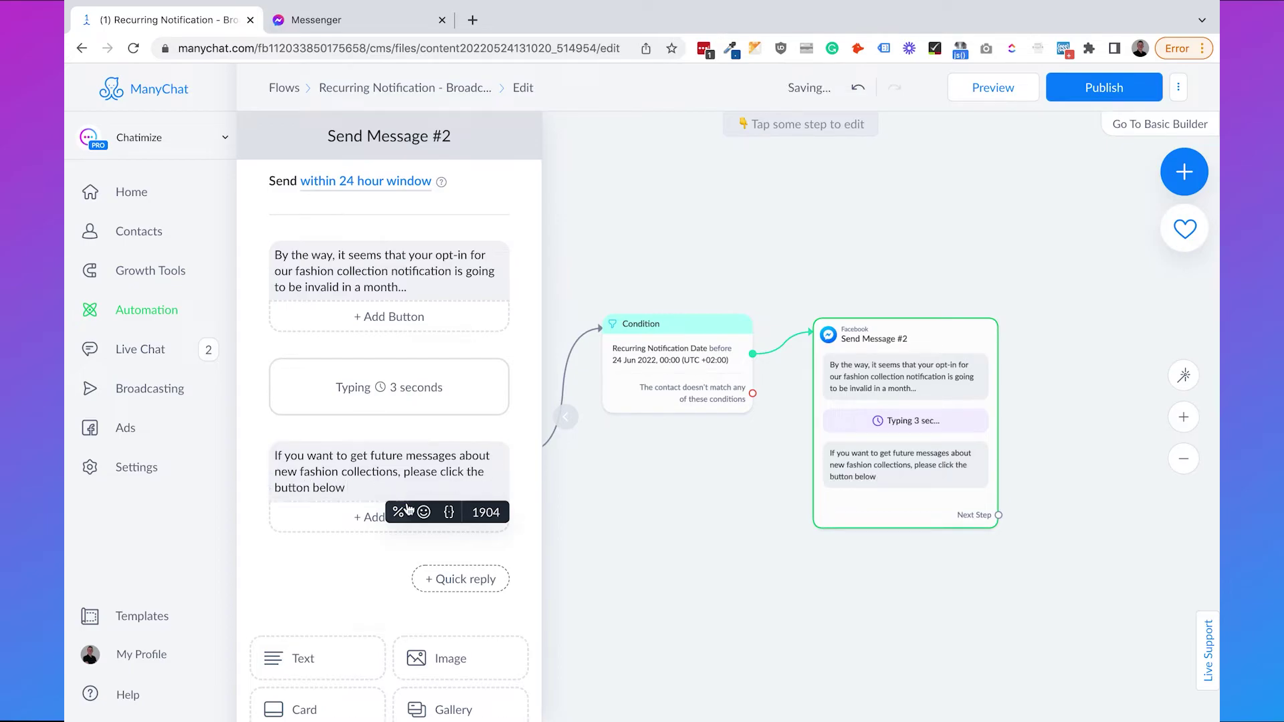
click(423, 512)
click(301, 314)
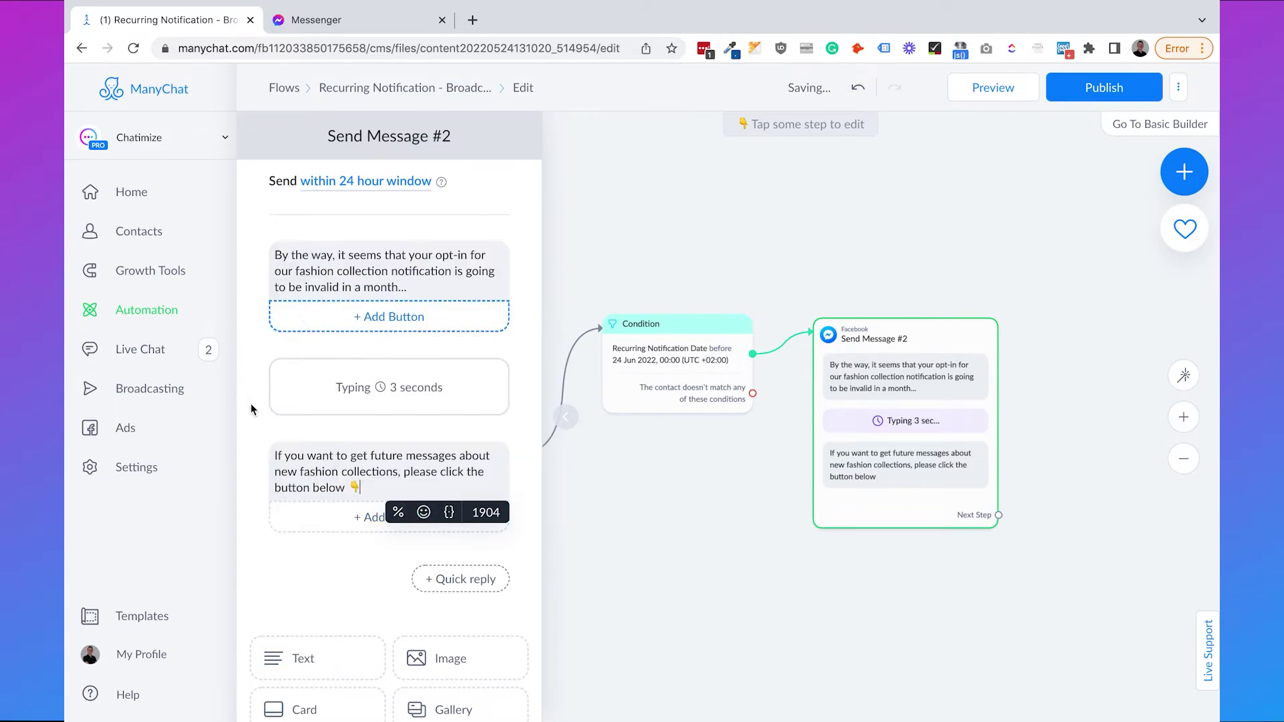
Add a notification request using the weekly new-fashion-collection topic.
scroll(308, 434, down, 1)
scroll(359, 461, down, 2)
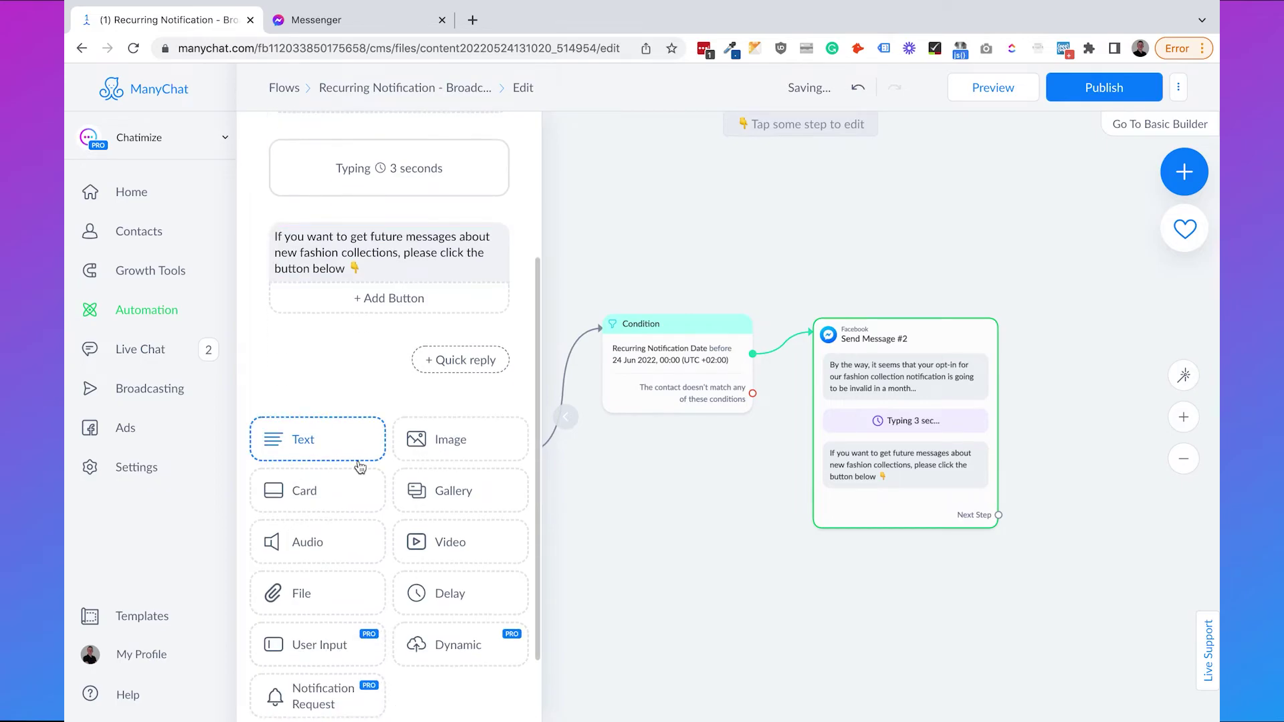
click(347, 703)
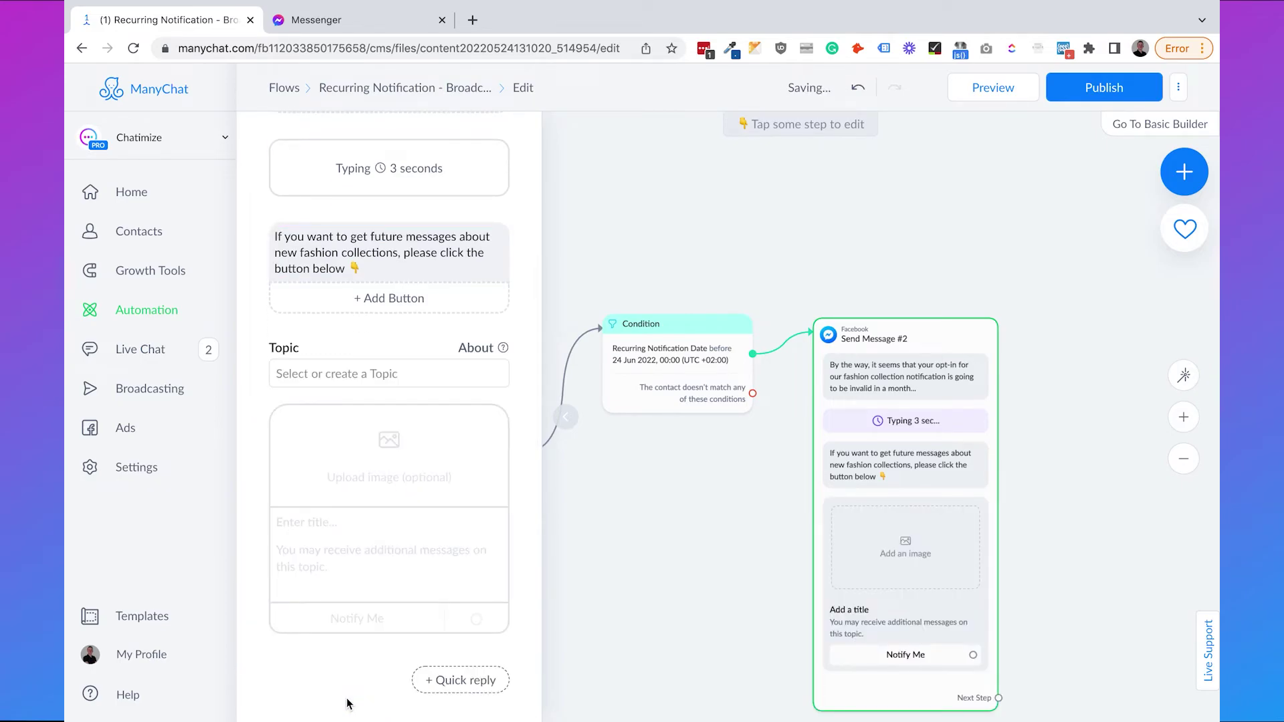
click(401, 376)
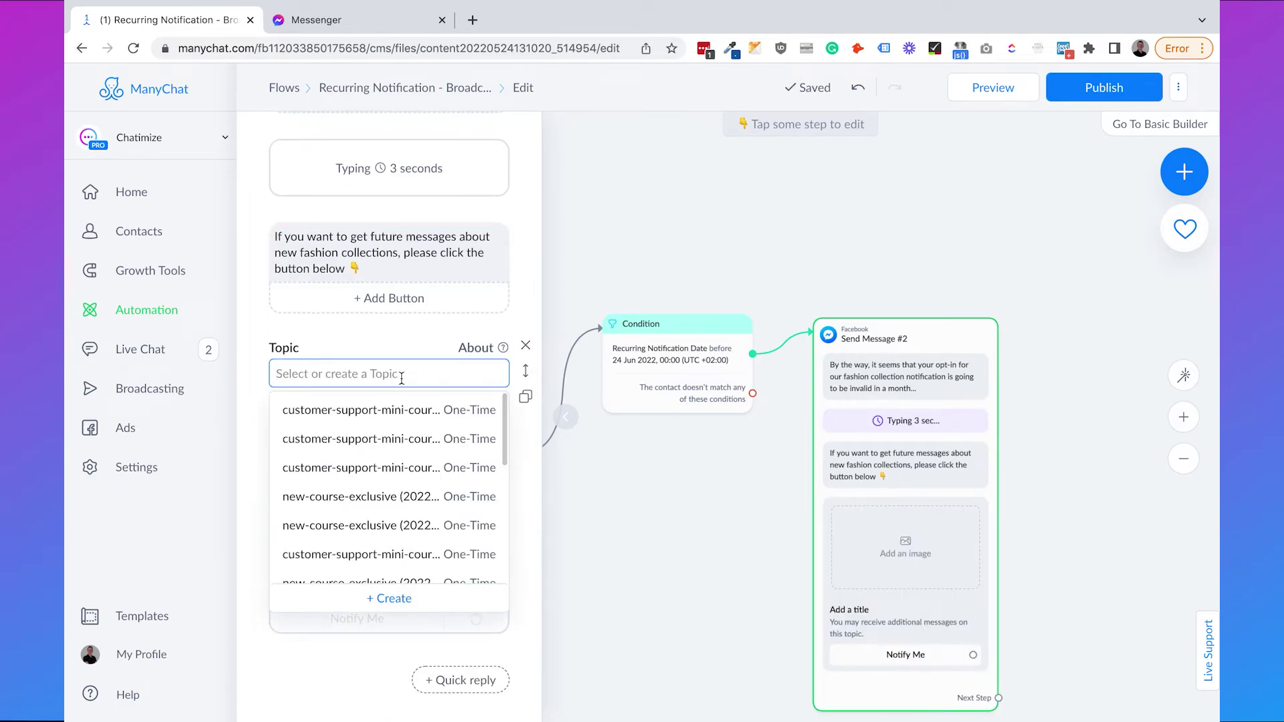
text(collec)
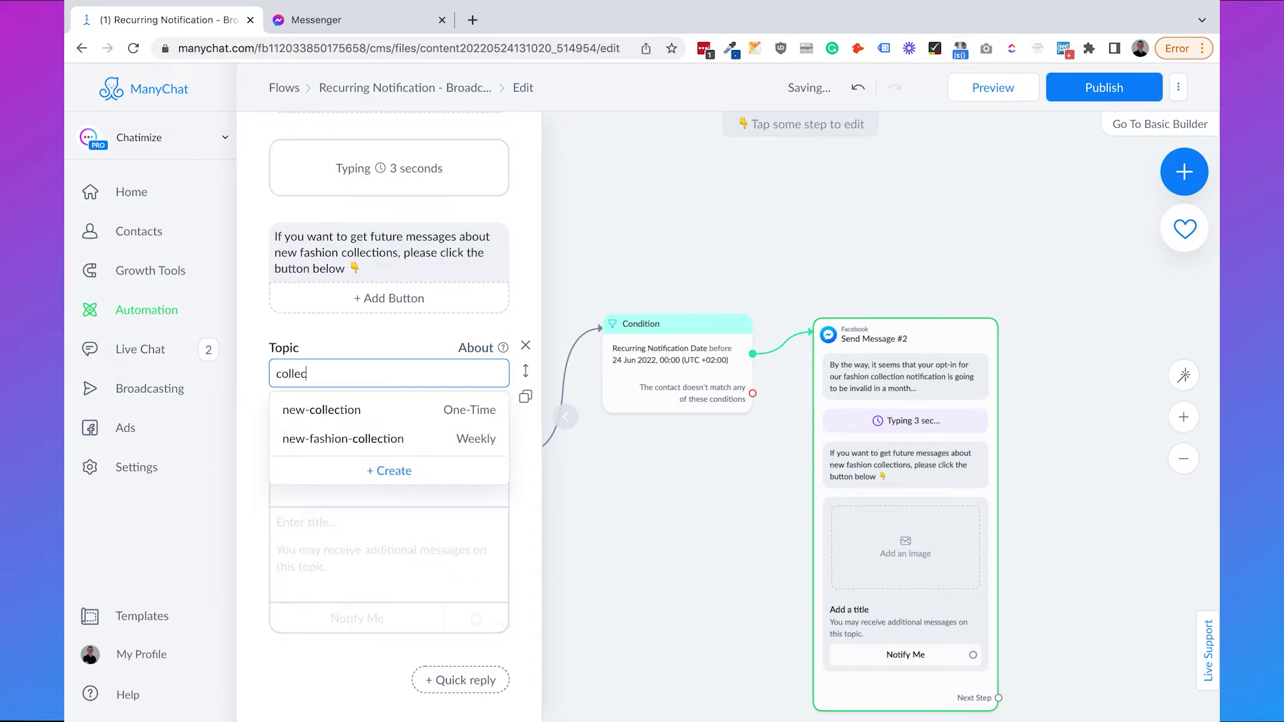
click(394, 438)
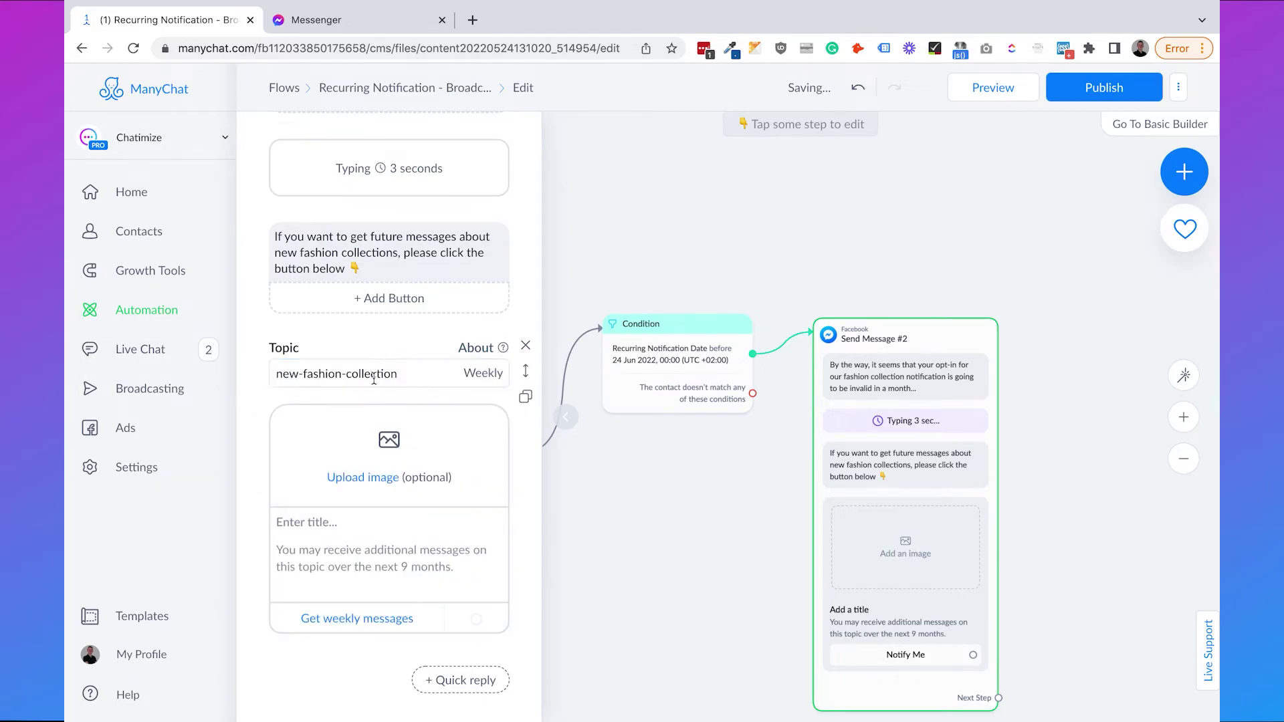
Upload the clothing-rack photo from Downloads and title it 'Get notified: When new Fashion Collection launches' plus an emoji.
click(375, 428)
double_click(539, 64)
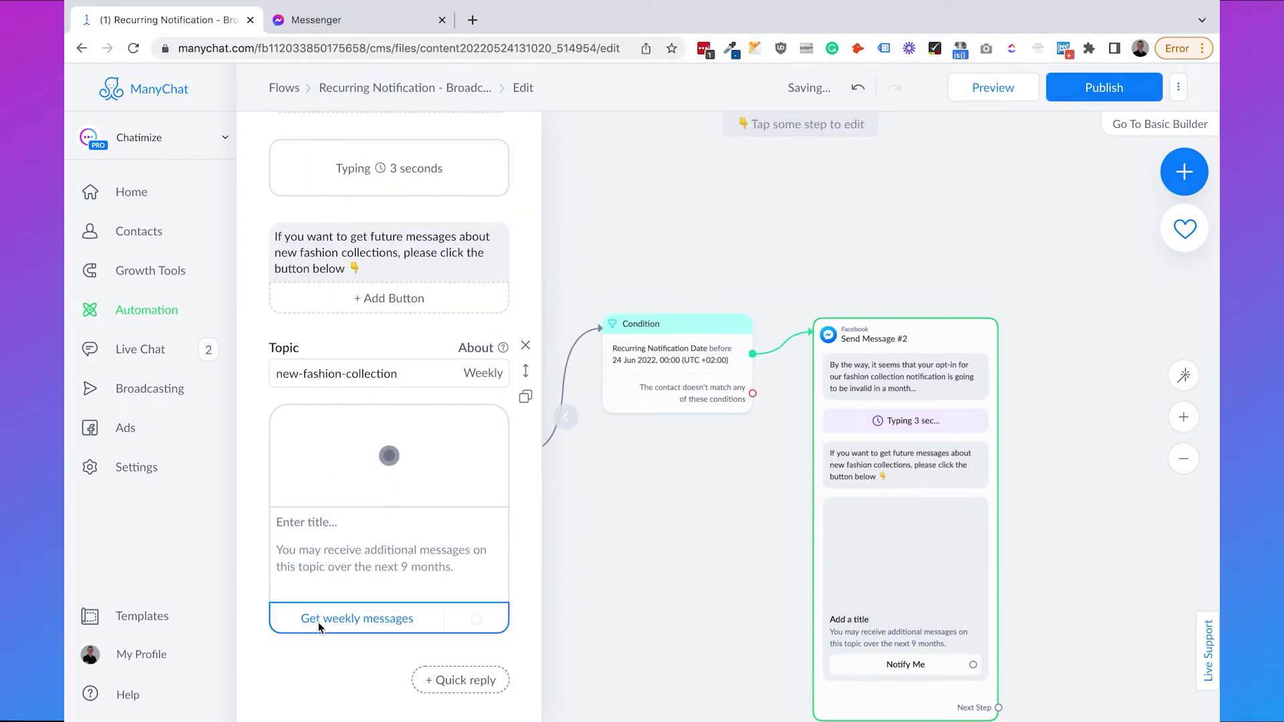
click(295, 579)
text(Get not)
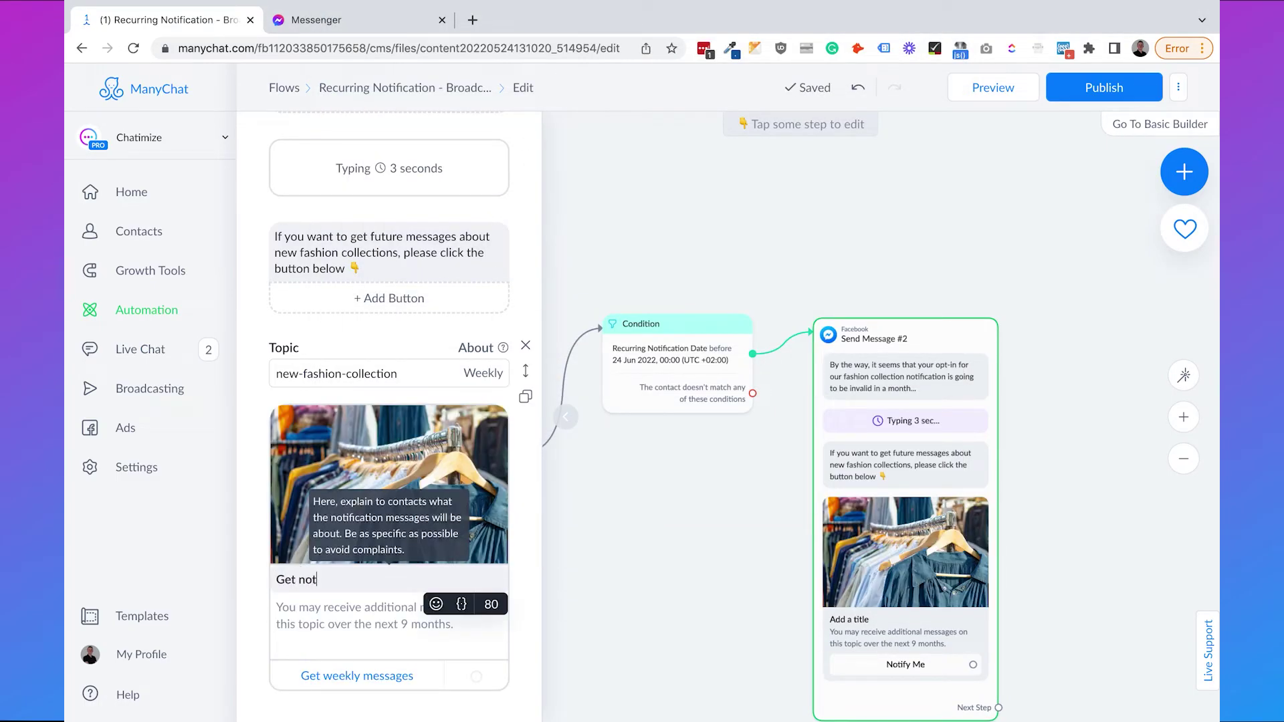
text(ified: wh)
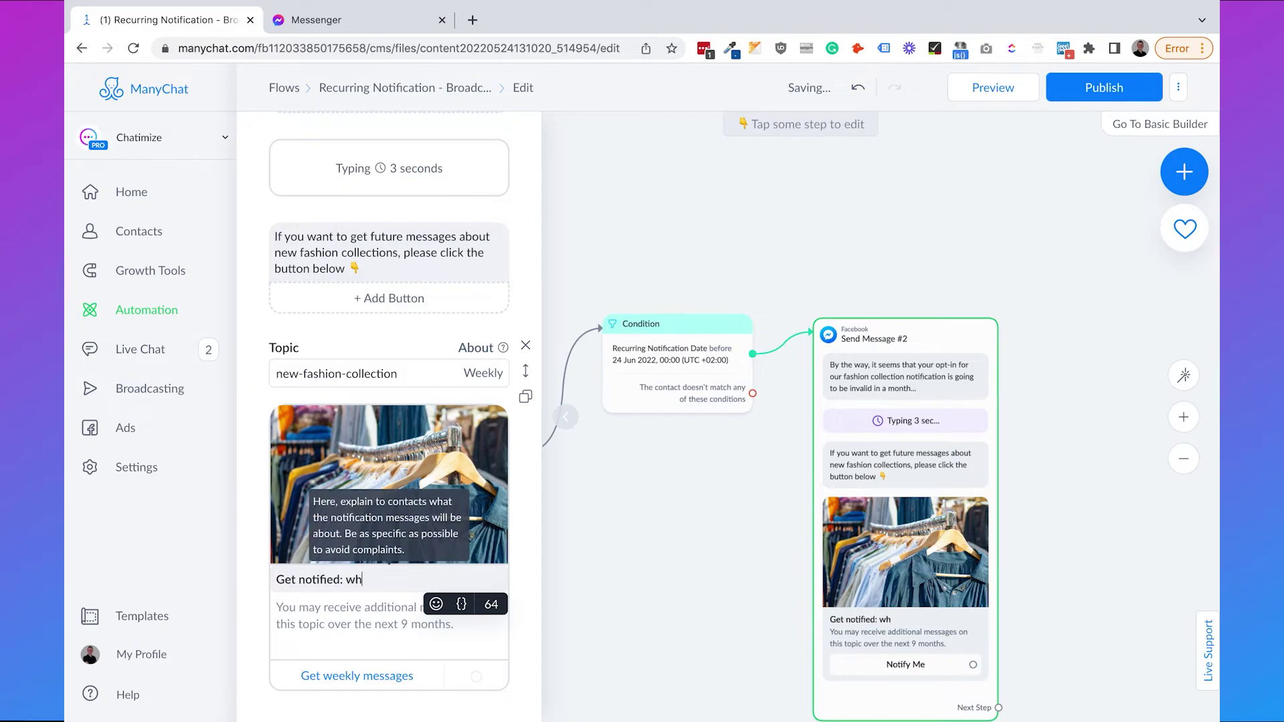
key(BackSpace)
text(When new Fashion Collecti)
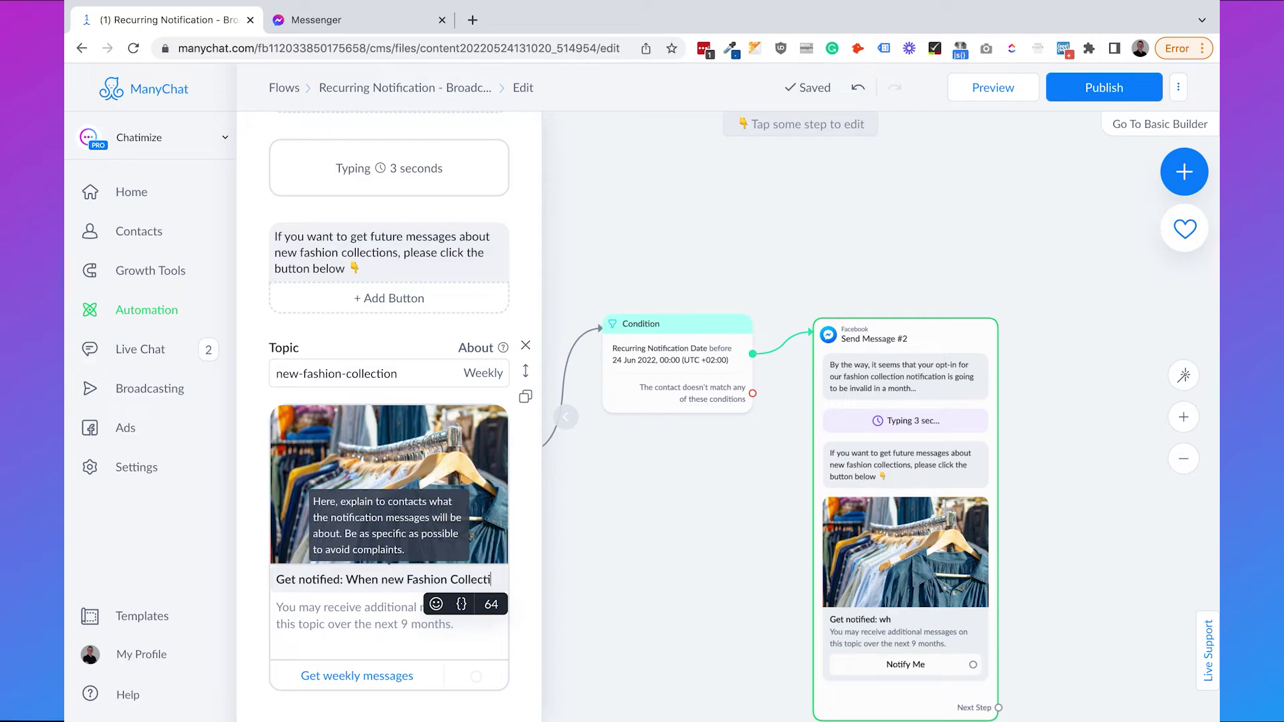
text(on launches)
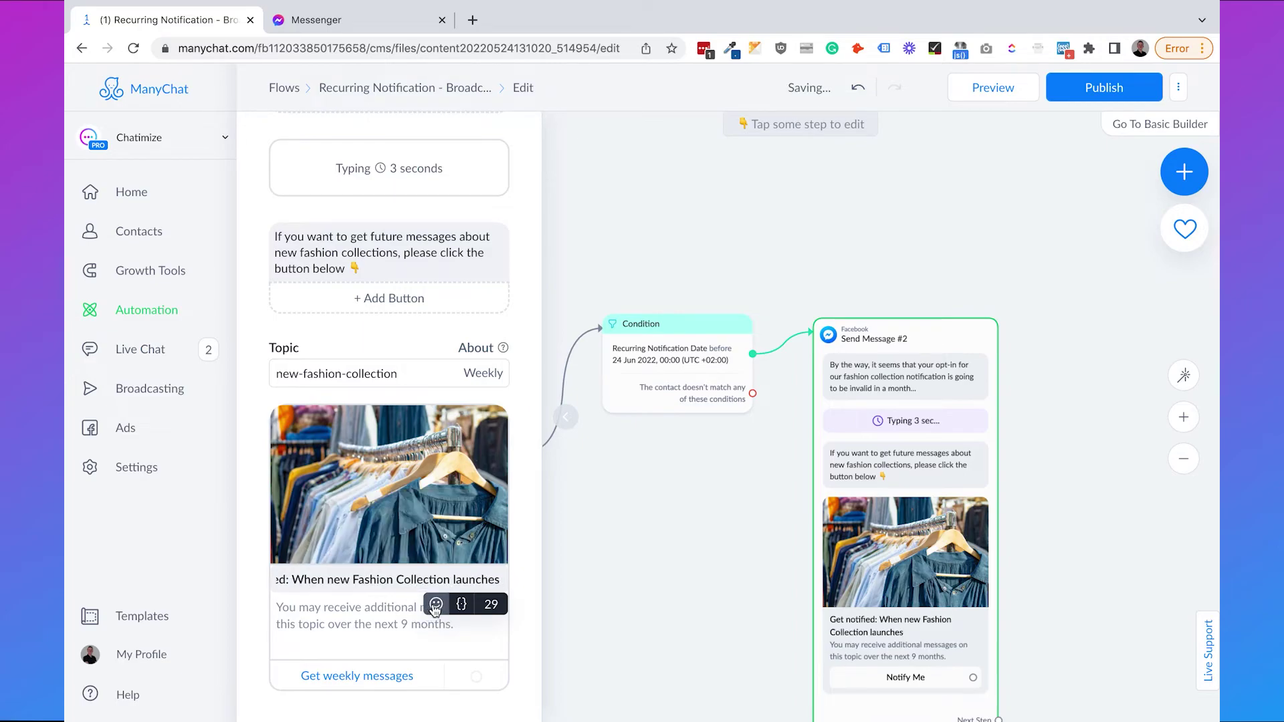
click(436, 604)
click(433, 546)
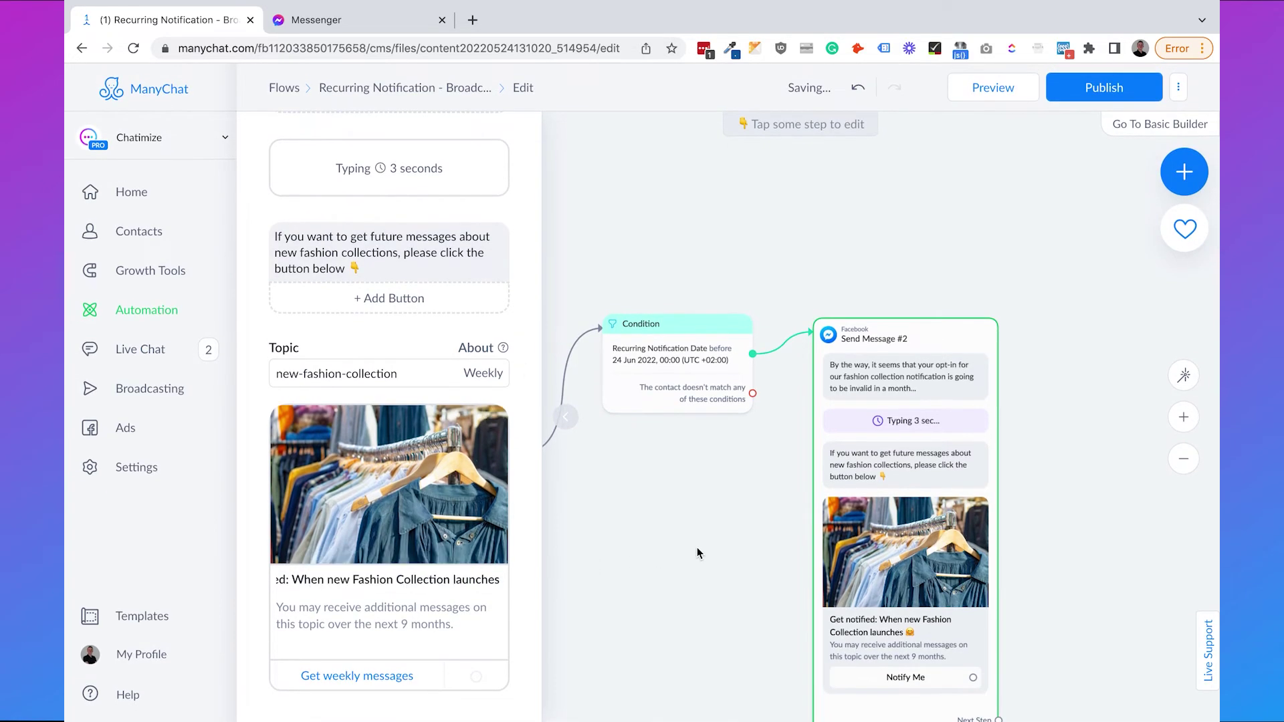
click(697, 548)
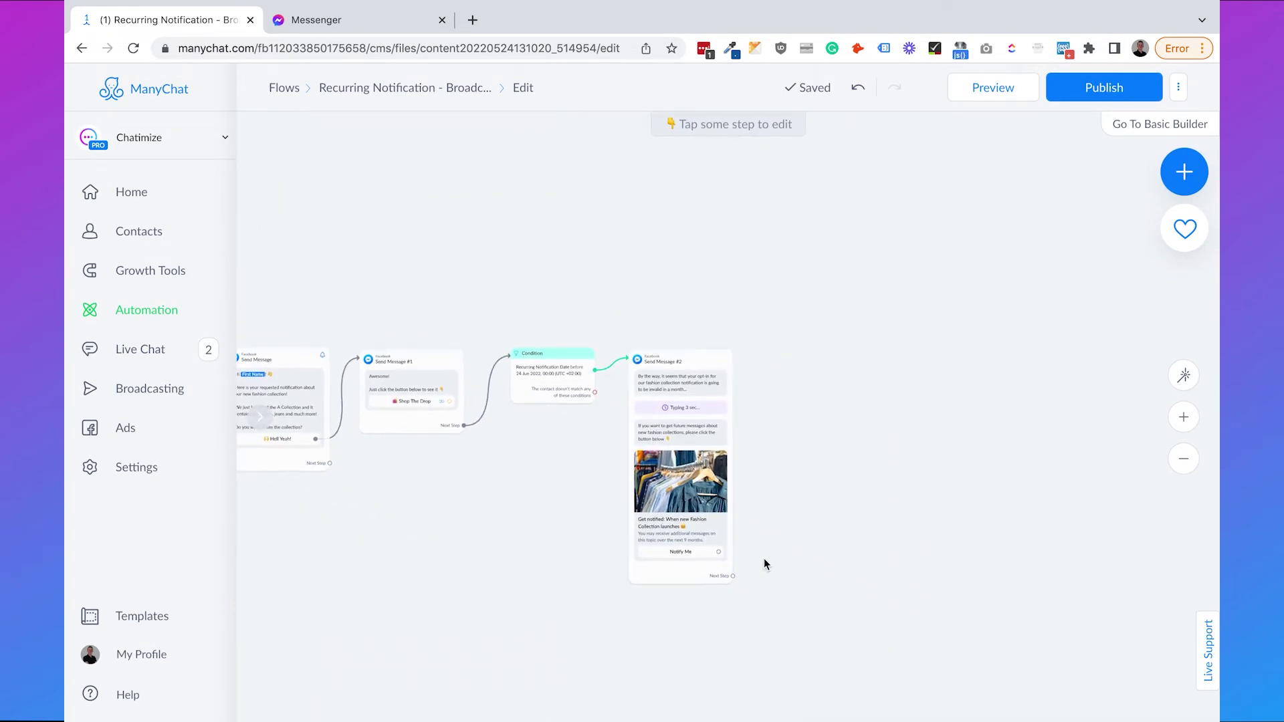
Link Notify Me to a new Send Message #3 saying 'Thank you for signing up again!'.
drag(719, 552, 772, 361)
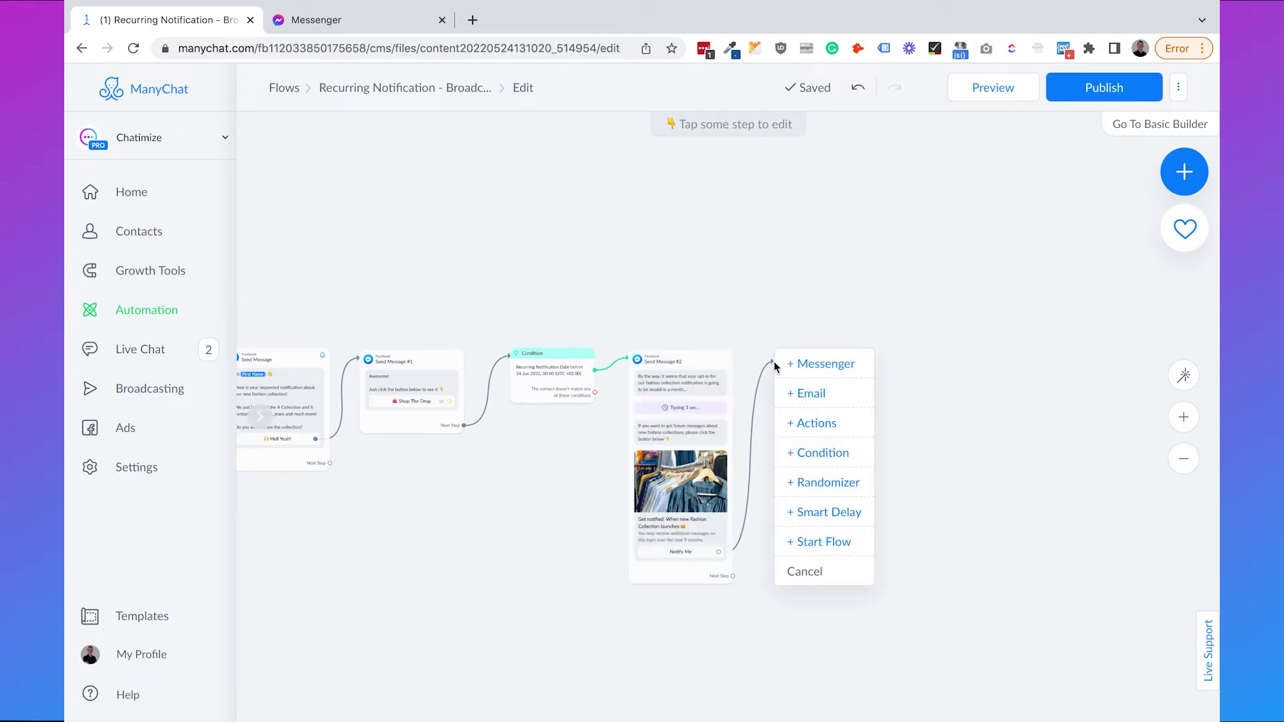
click(804, 365)
text(Thank youf )
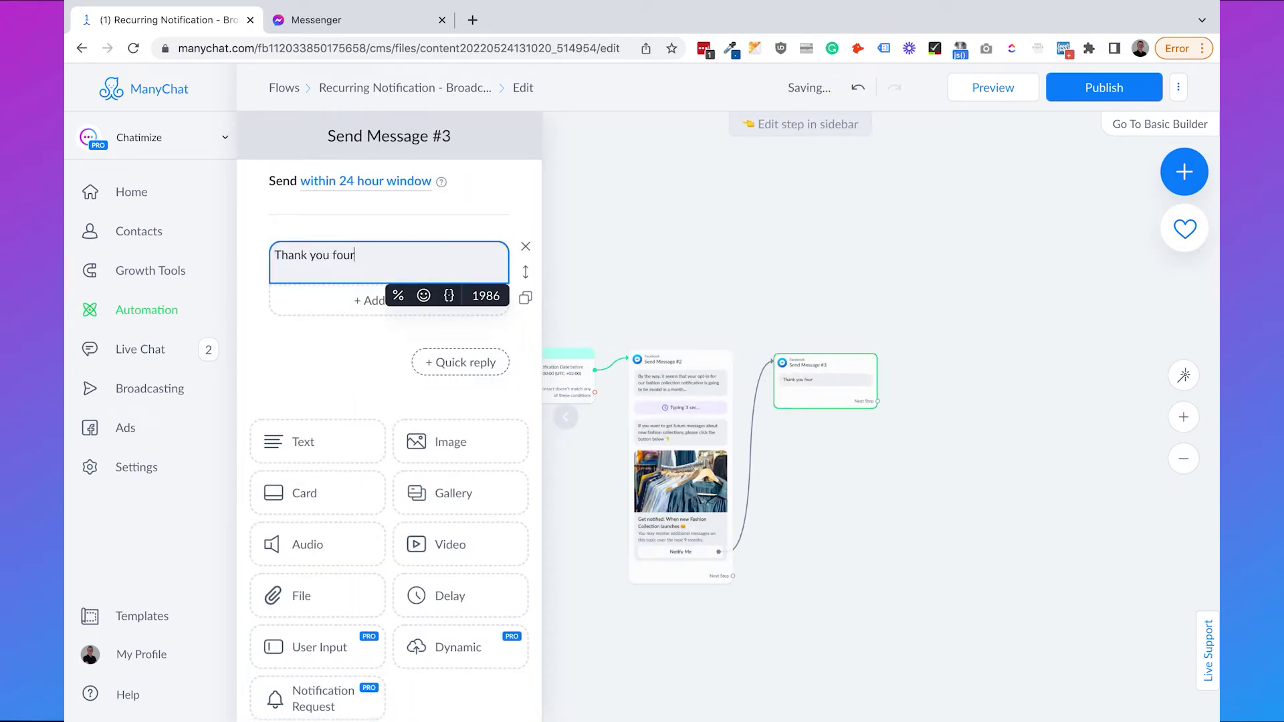
text(or signing up again!)
click(659, 238)
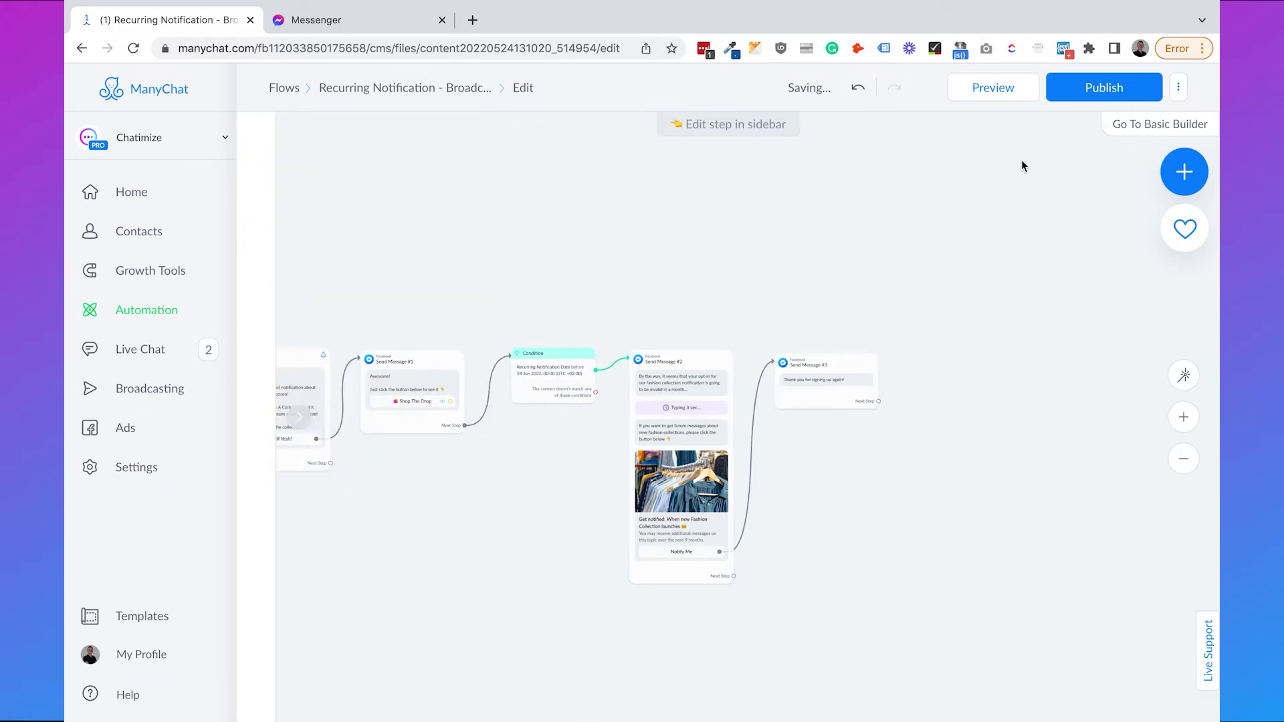
Publish the flow and inspect the first Send Message step.
click(1082, 90)
drag(751, 267, 1008, 258)
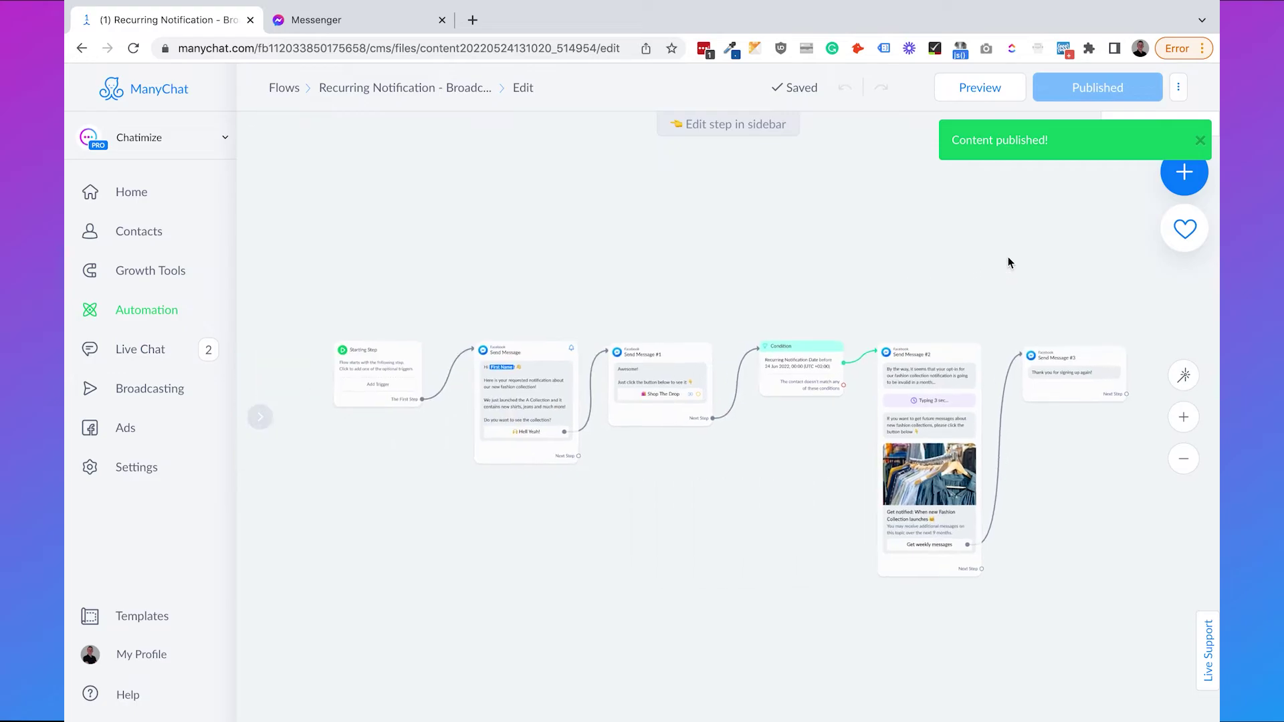
scroll(756, 461, up, 5)
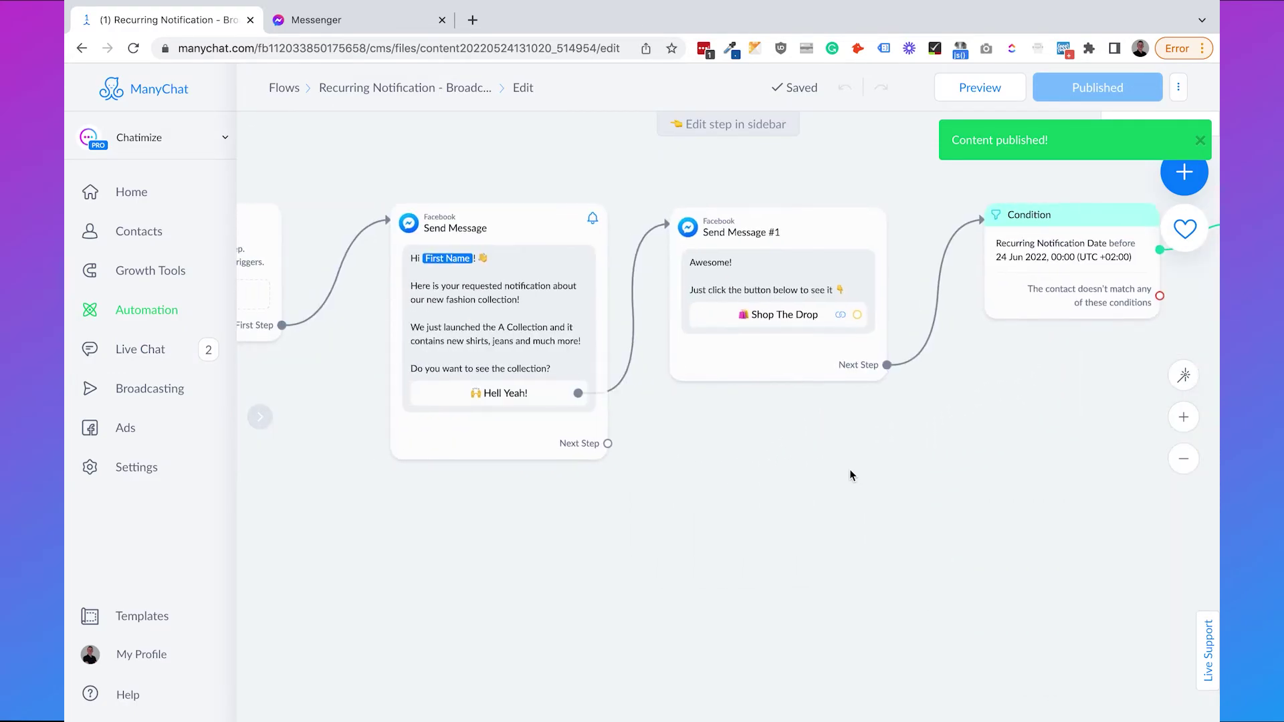
click(508, 299)
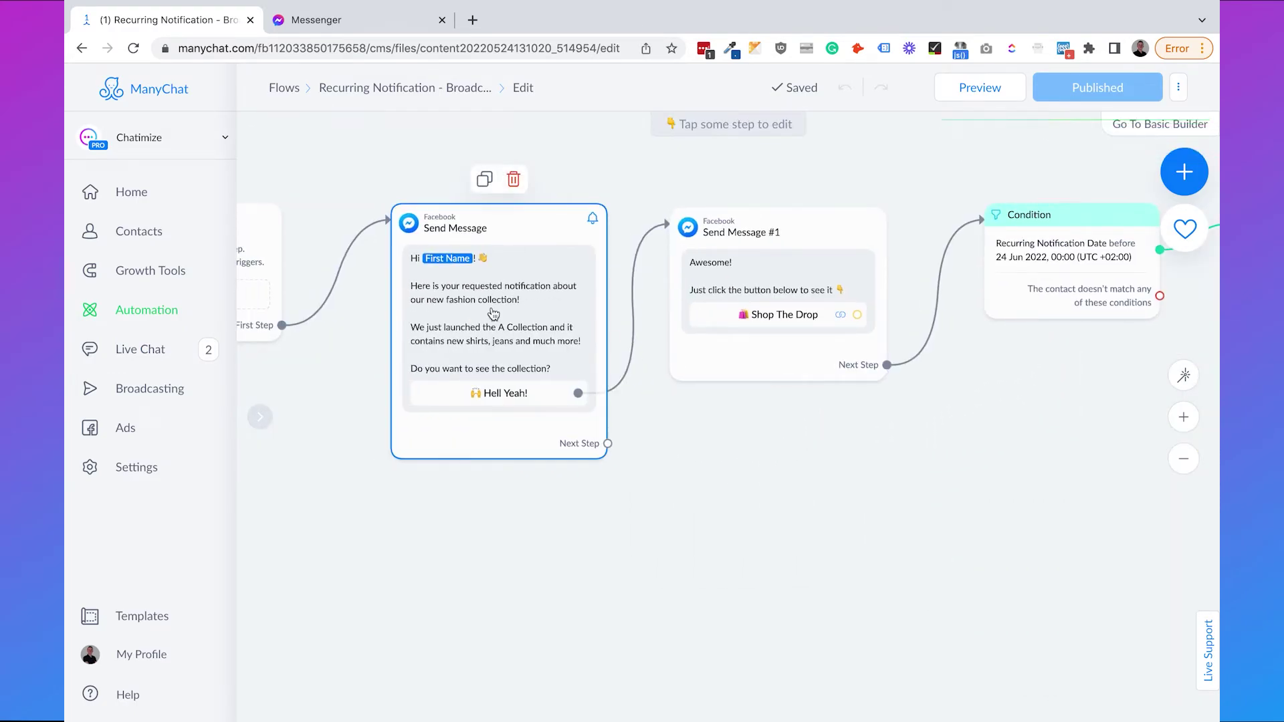
Review Send Message #1, then pan across to Send Message #2 and #3.
drag(788, 421, 731, 479)
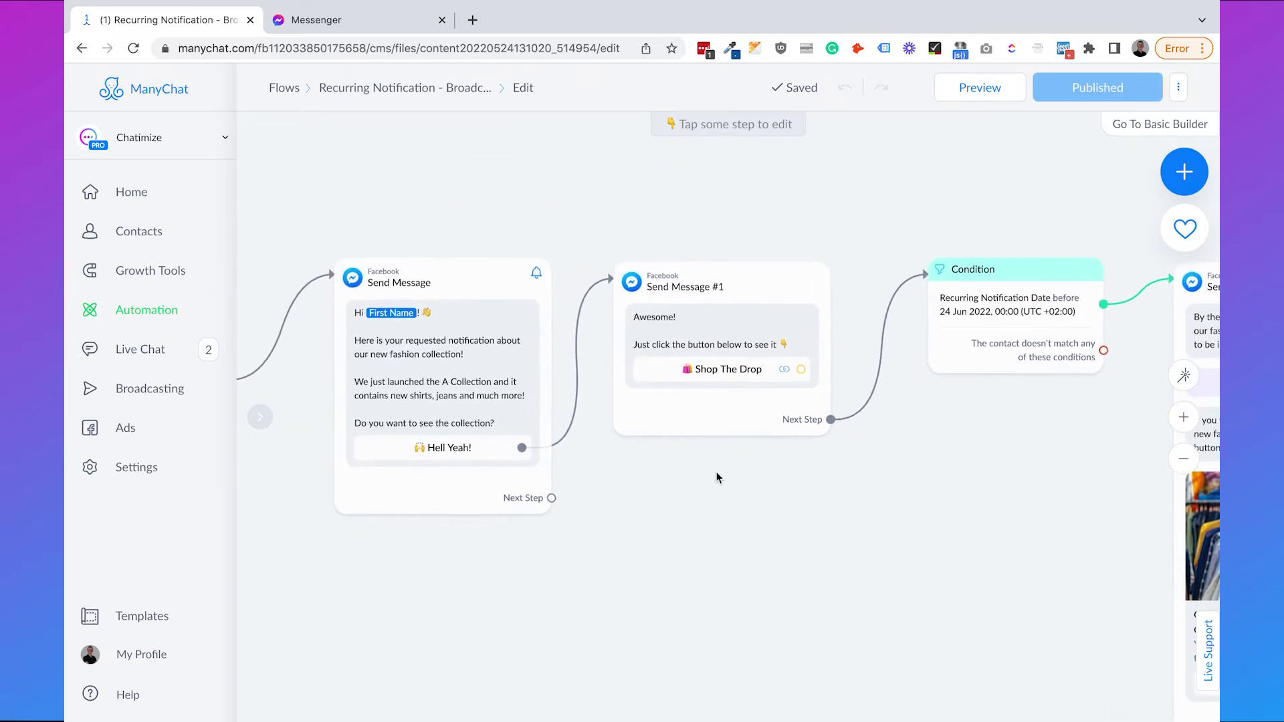
click(643, 419)
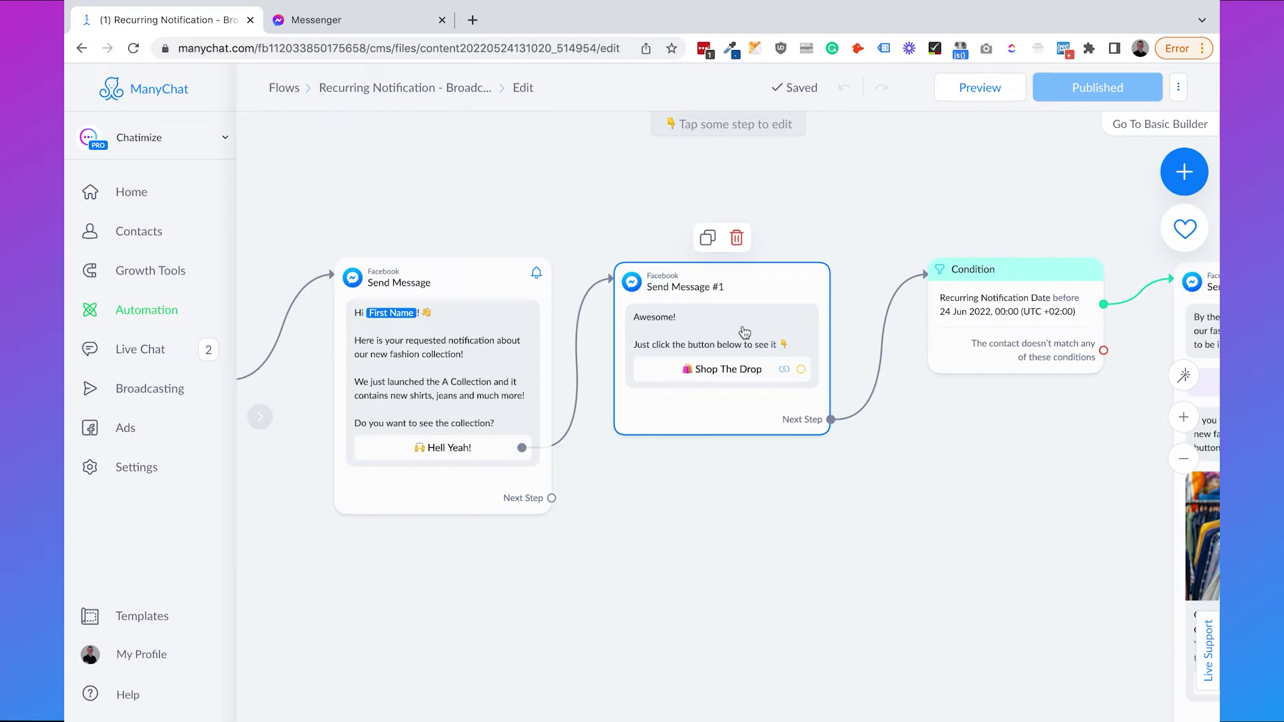
click(985, 435)
drag(986, 435, 770, 435)
mouse_move(796, 300)
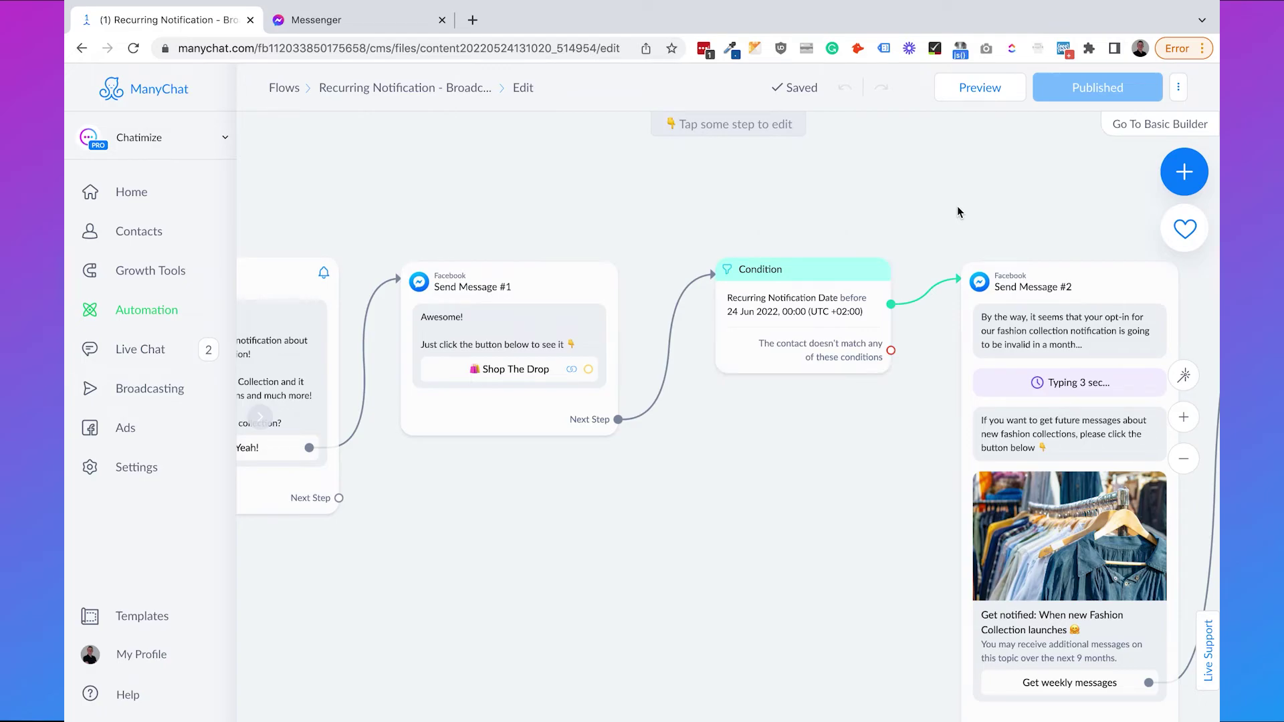
drag(957, 212, 759, 215)
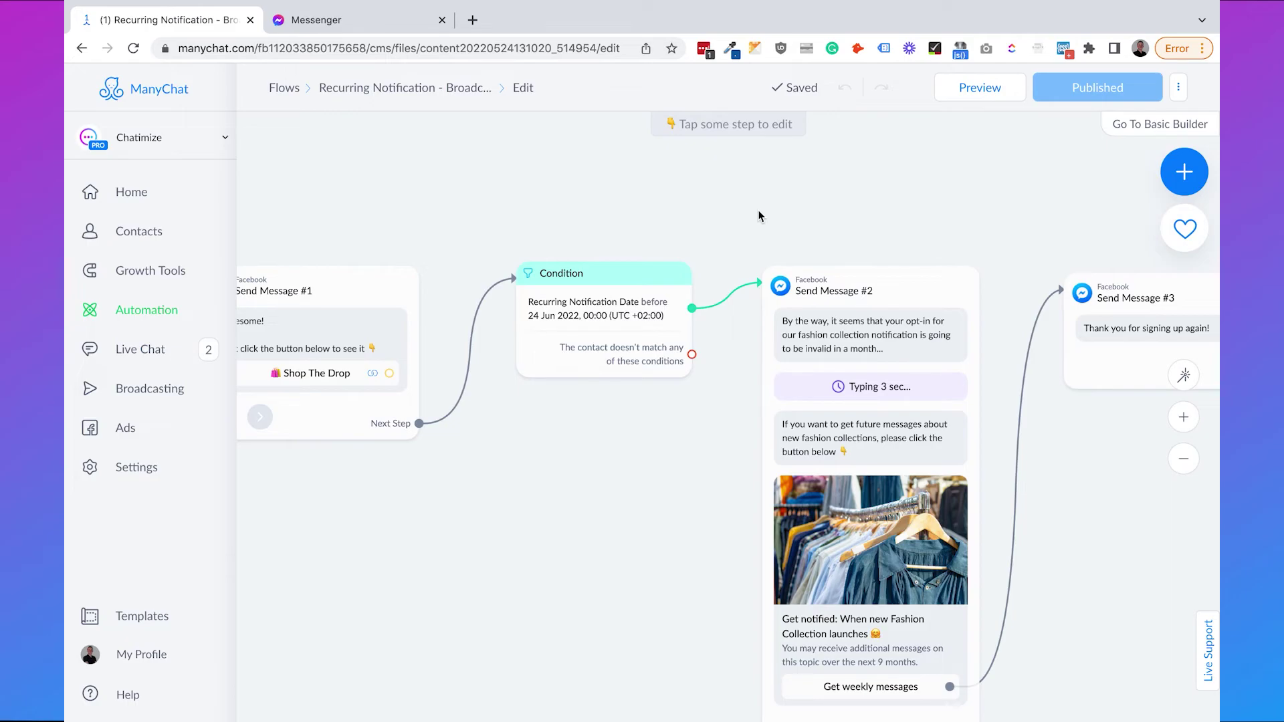
mouse_move(656, 374)
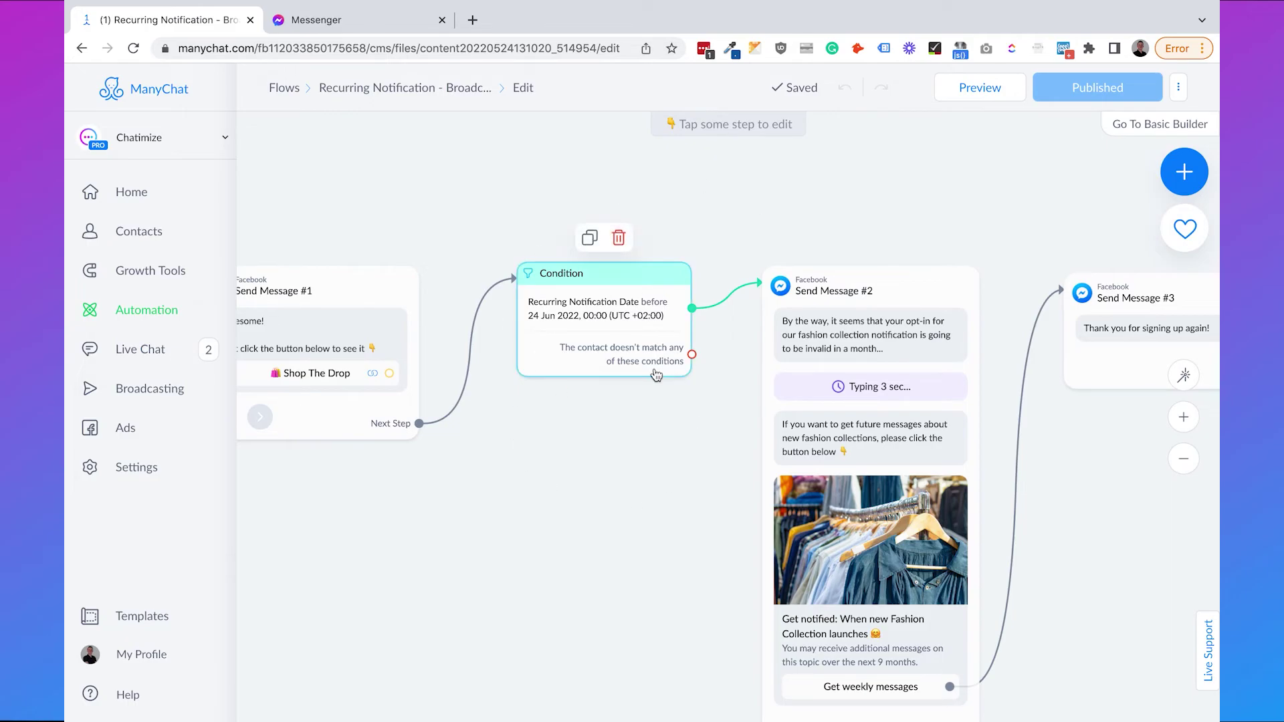
In Broadcasting, build a broadcast from the 'Recurring Notification - Broadcast' flow and open its first Send Message.
click(170, 395)
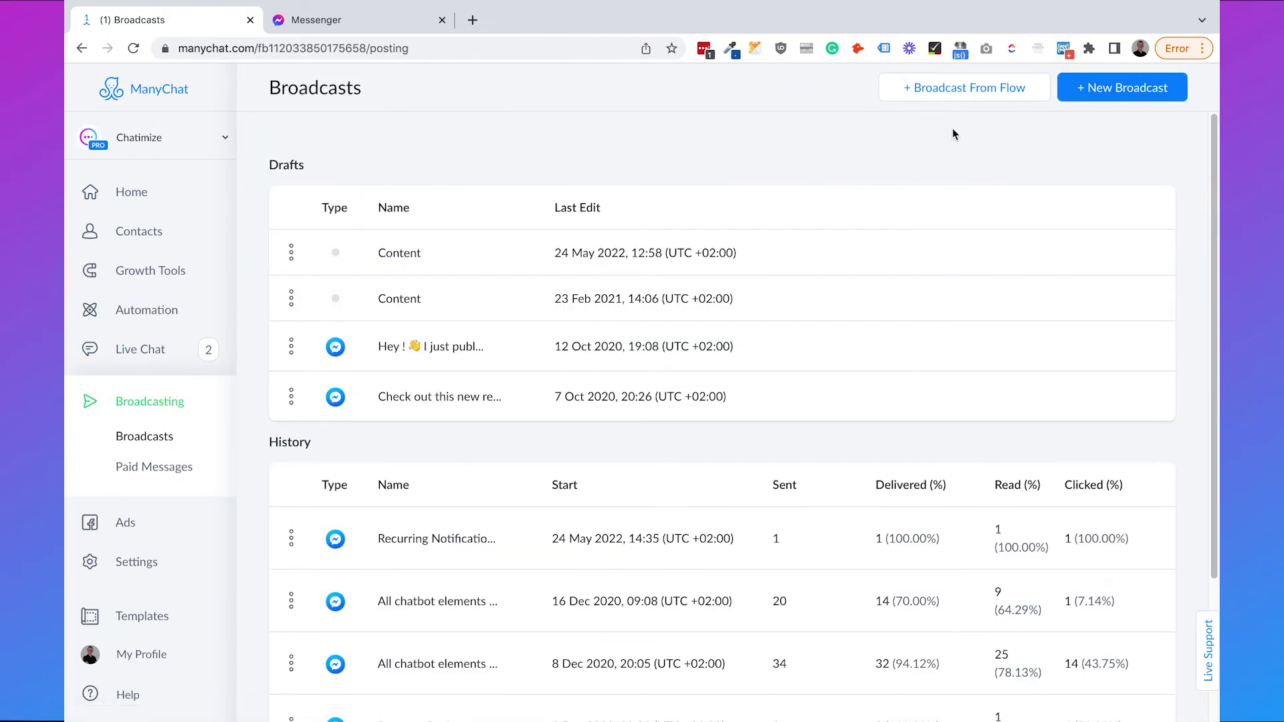
click(943, 93)
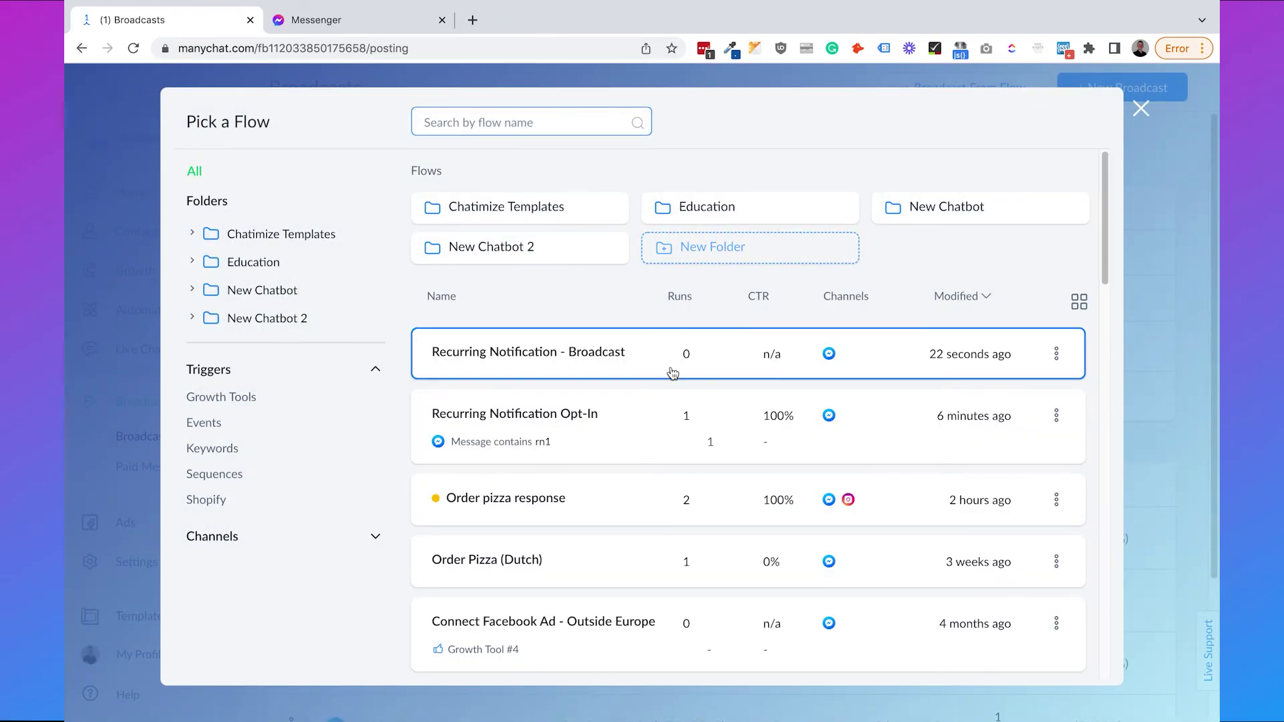
click(662, 356)
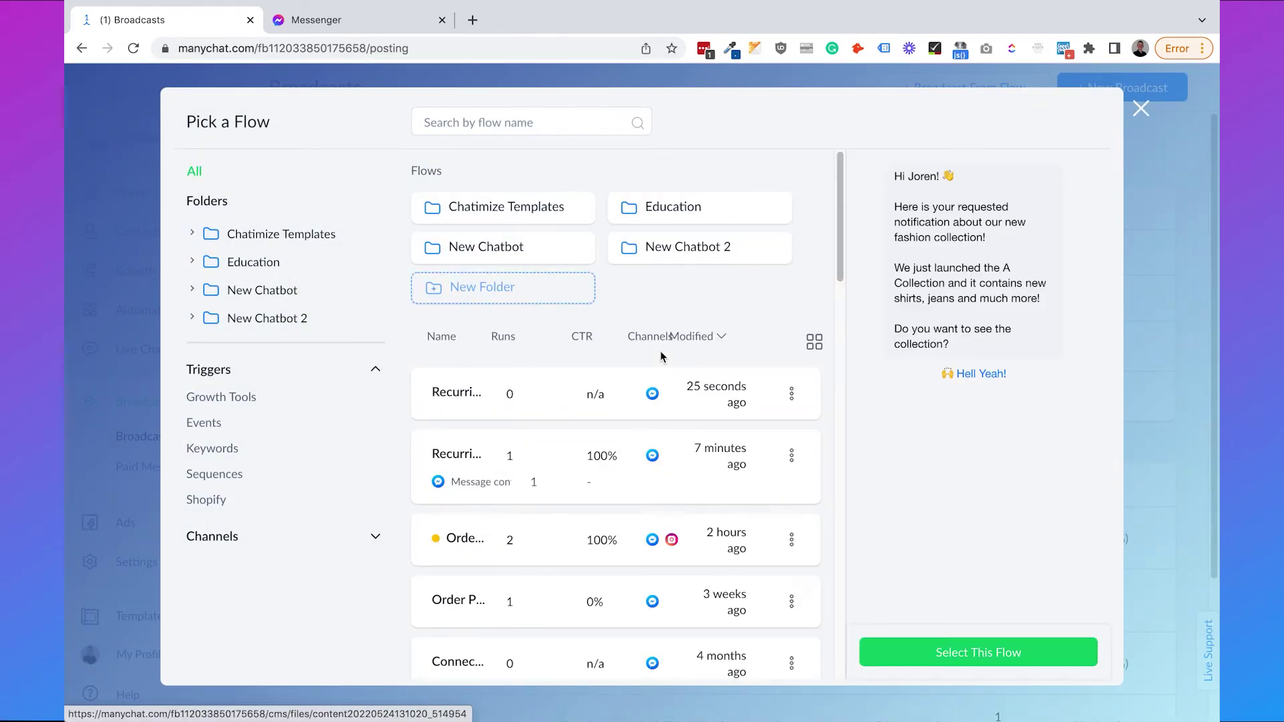
click(917, 664)
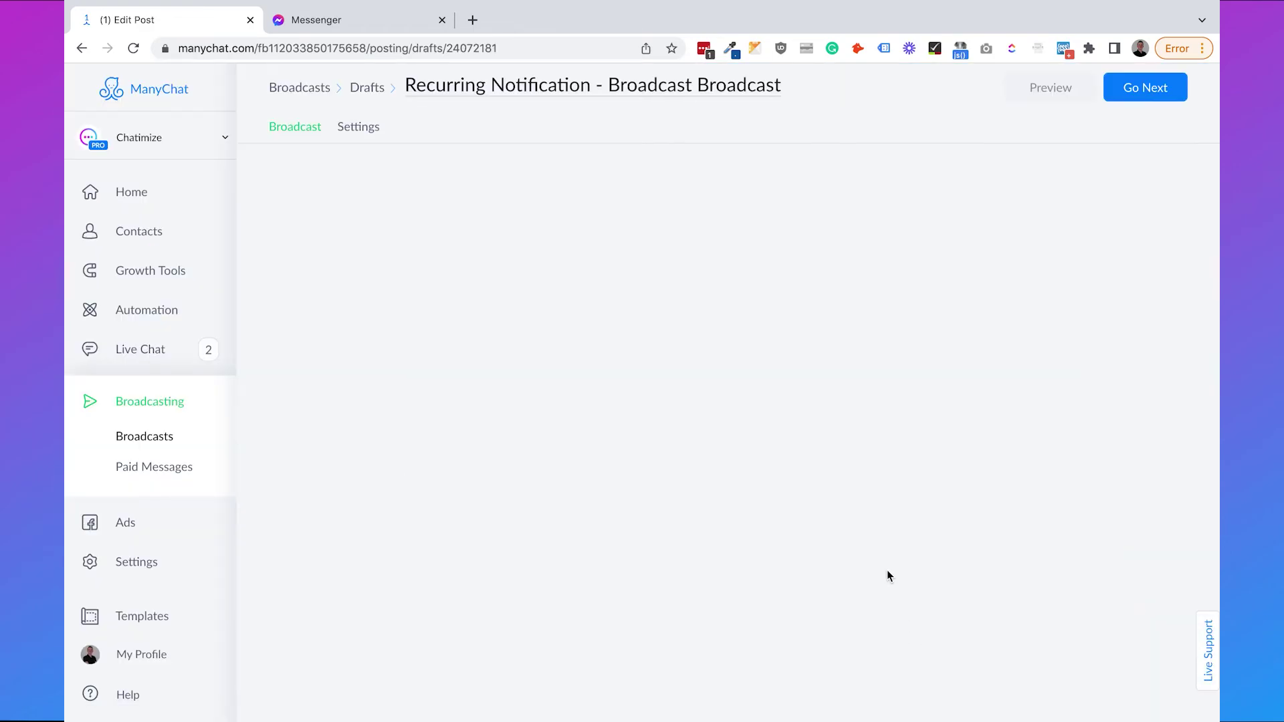
mouse_move(537, 337)
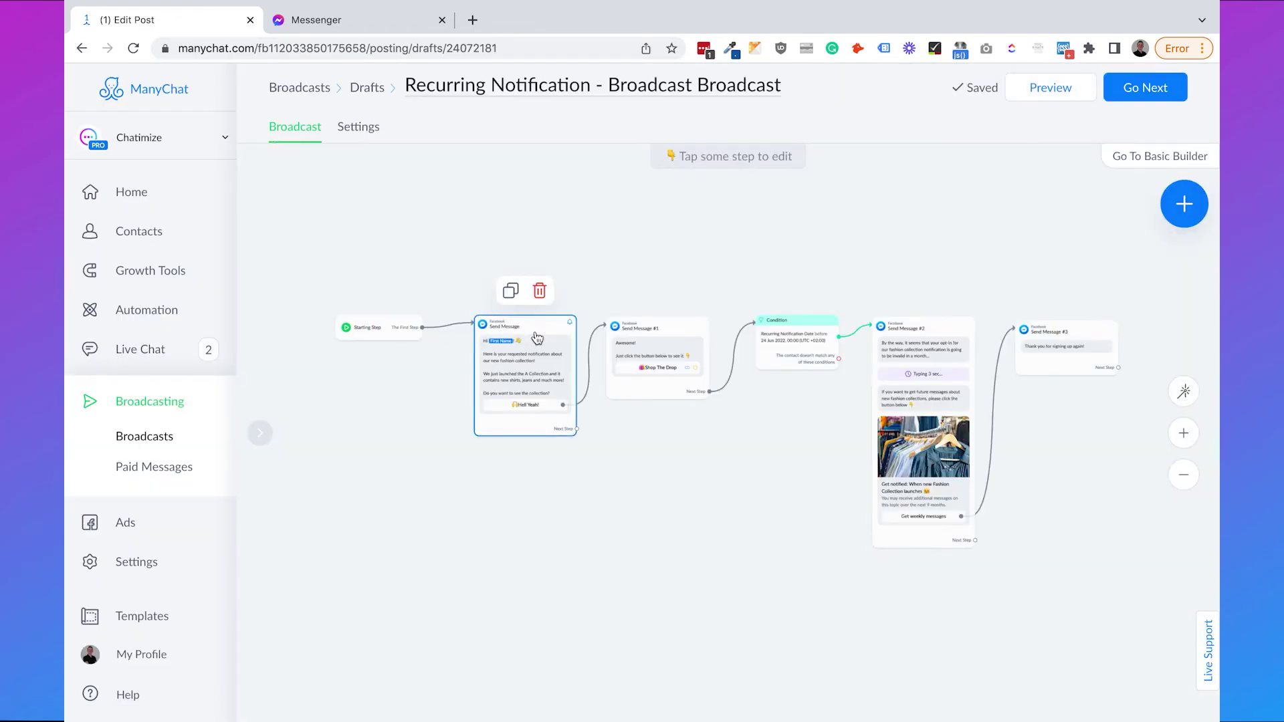
click(537, 338)
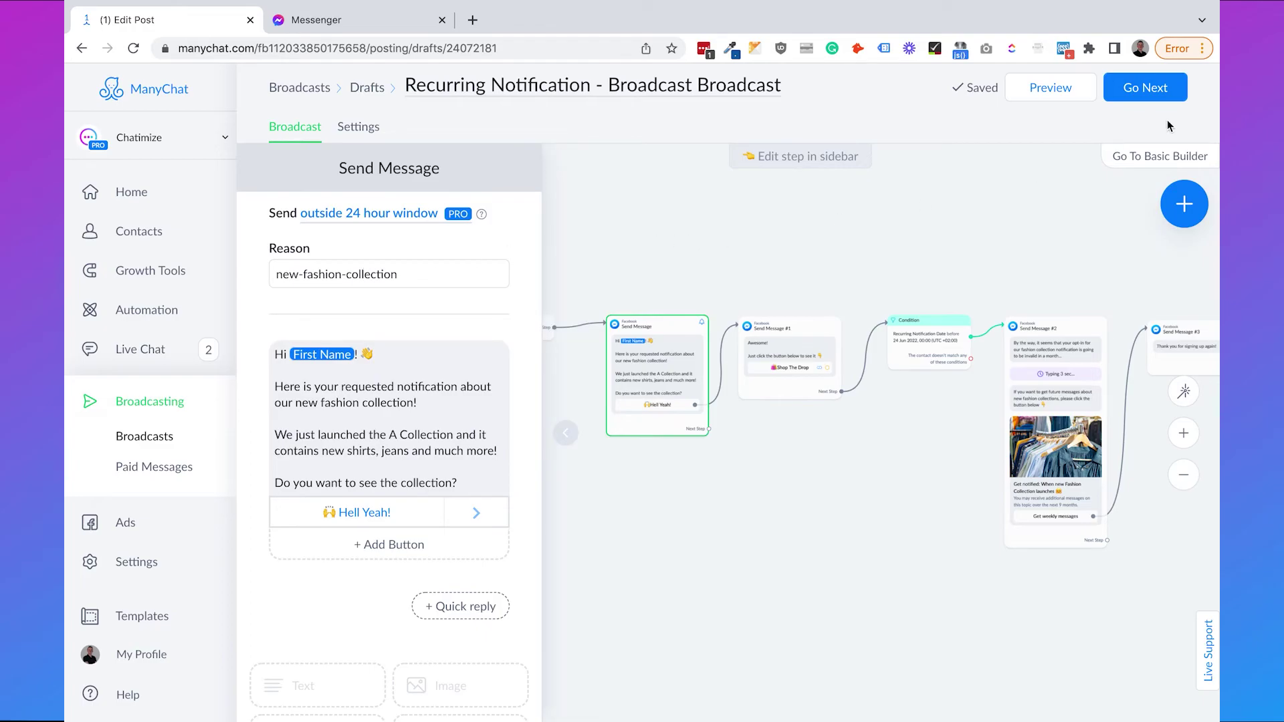
Mark the broadcast as promotional and target contacts with new-fashion-collection topic available right now.
click(1158, 99)
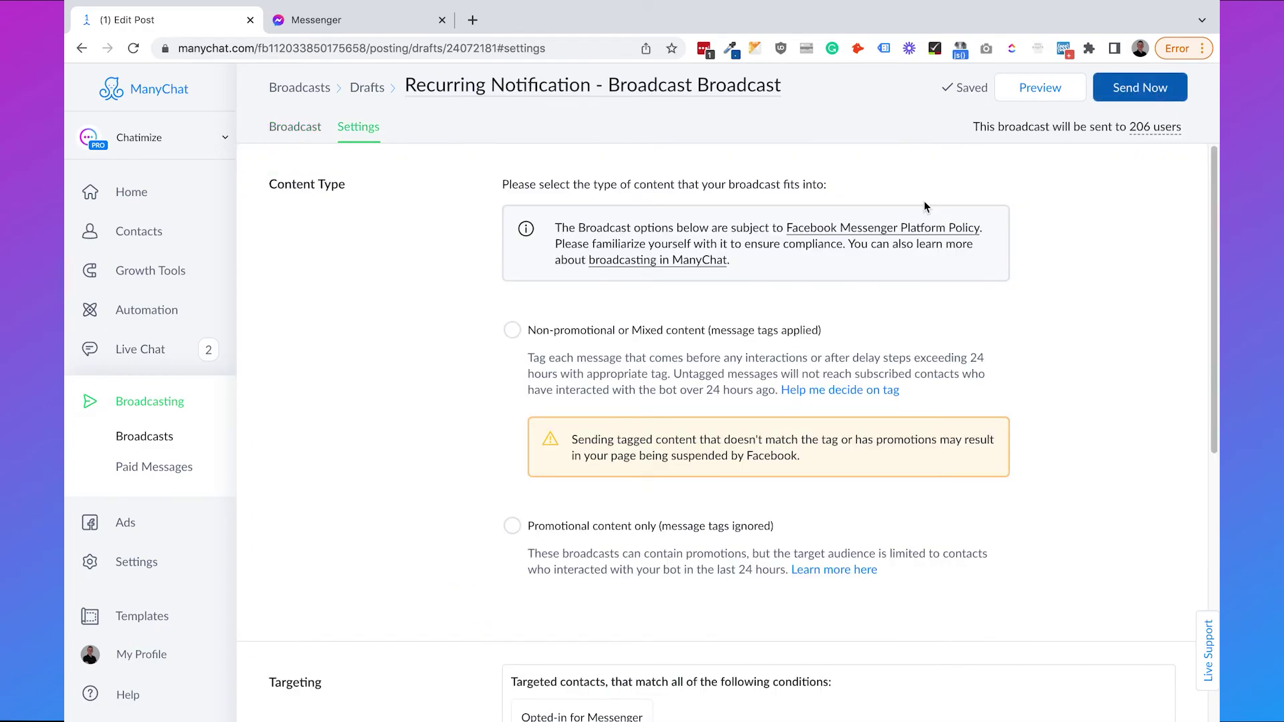
click(513, 525)
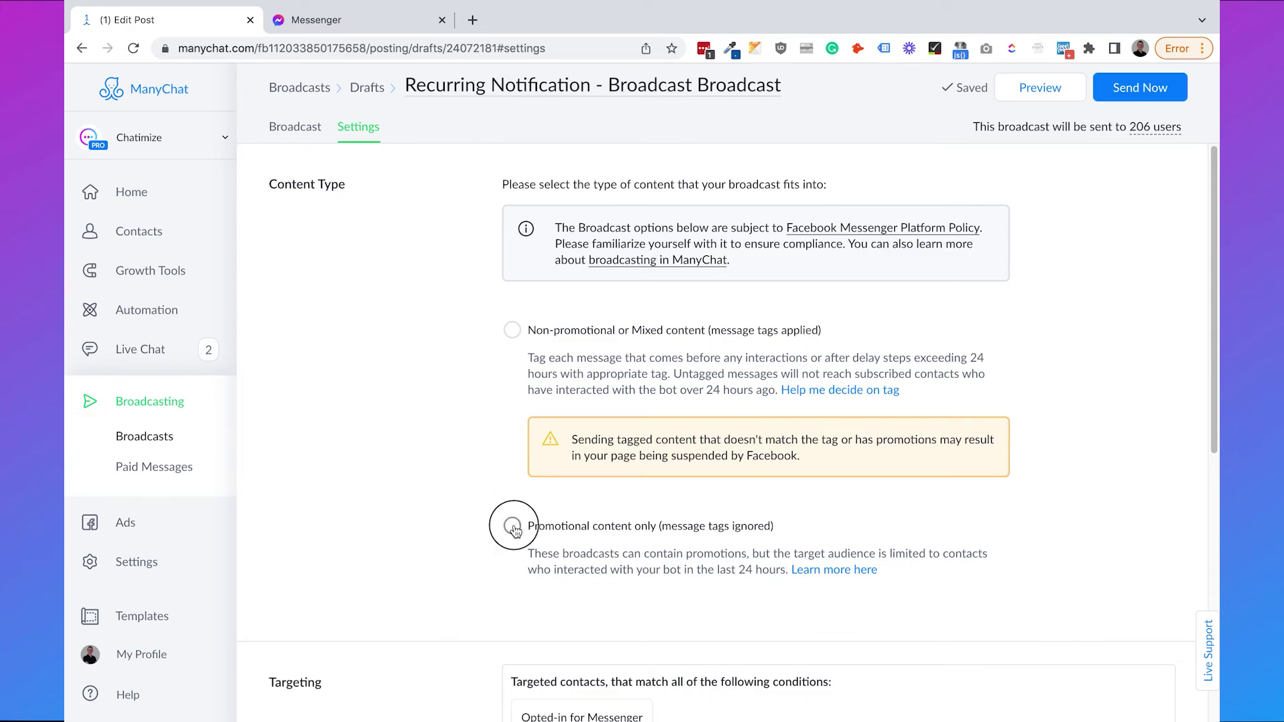
scroll(448, 493, down, 5)
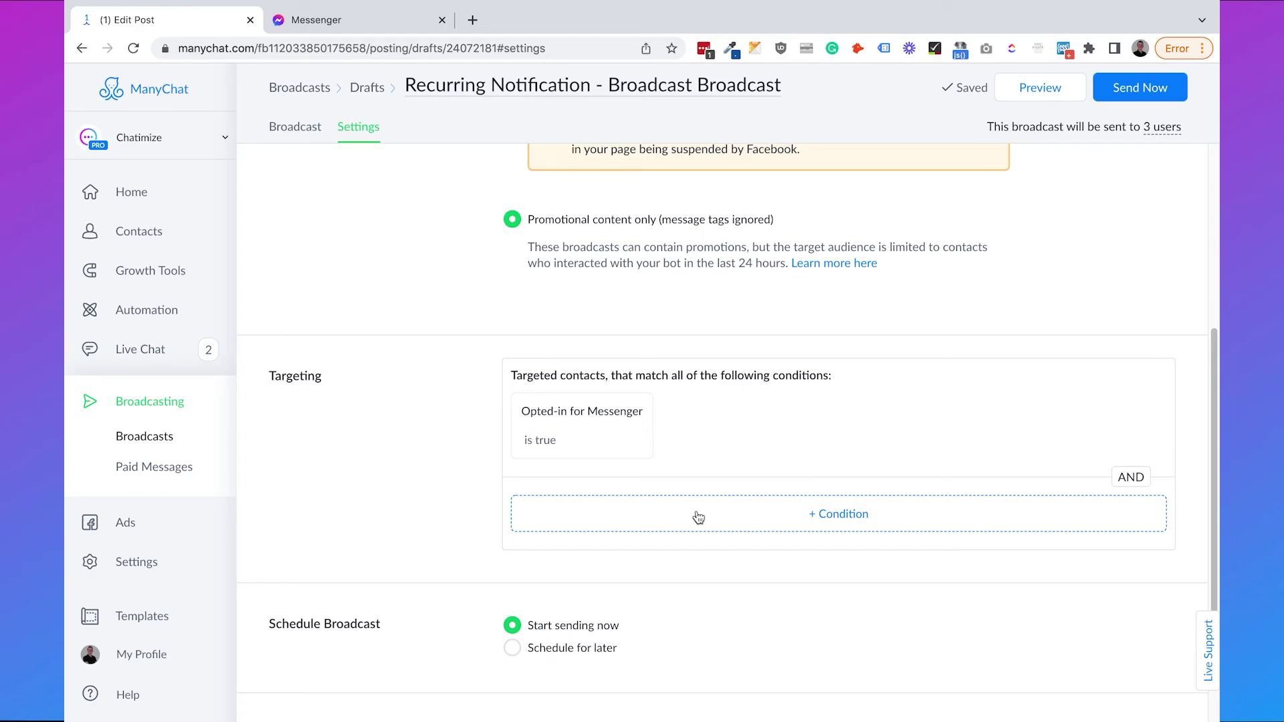
click(688, 512)
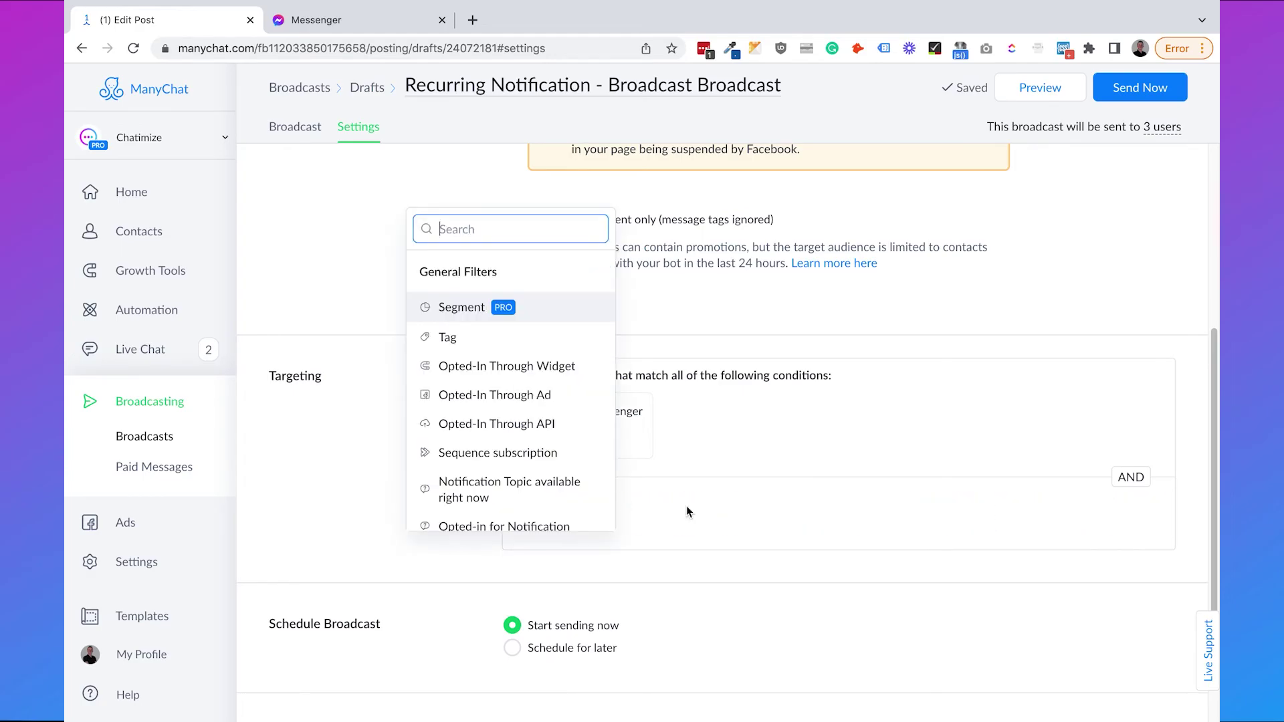
click(543, 491)
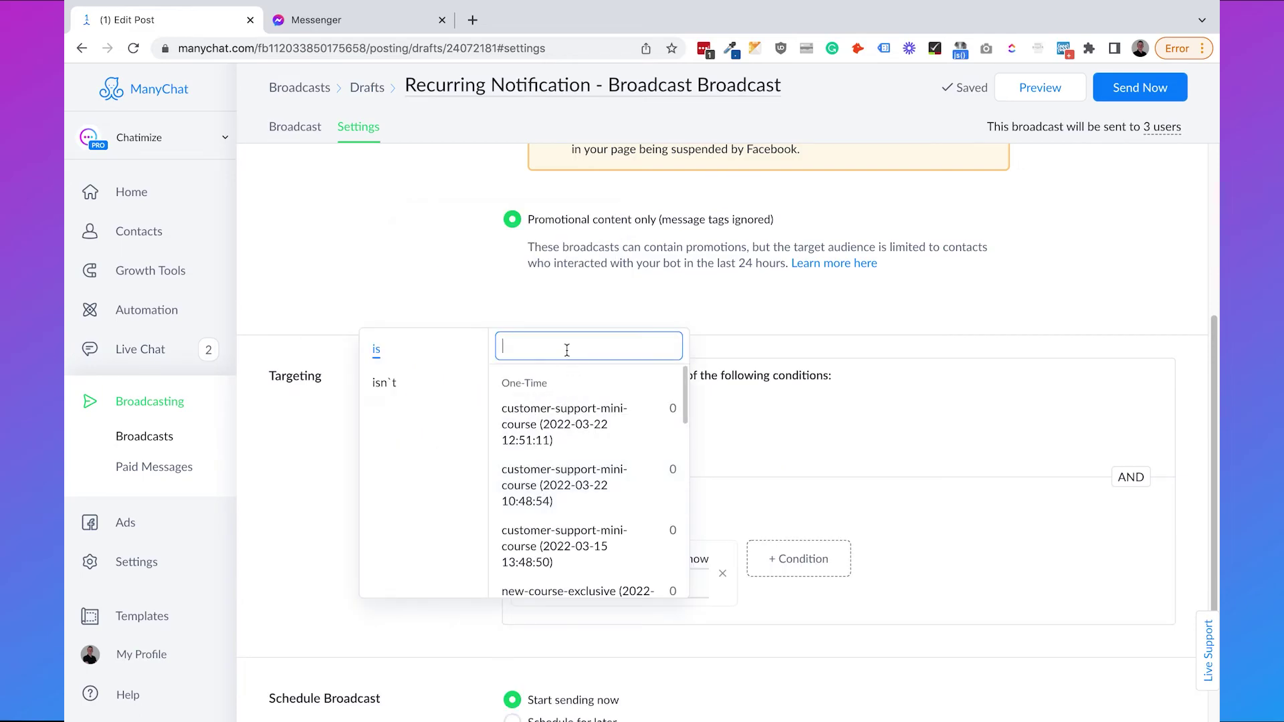
text(collection)
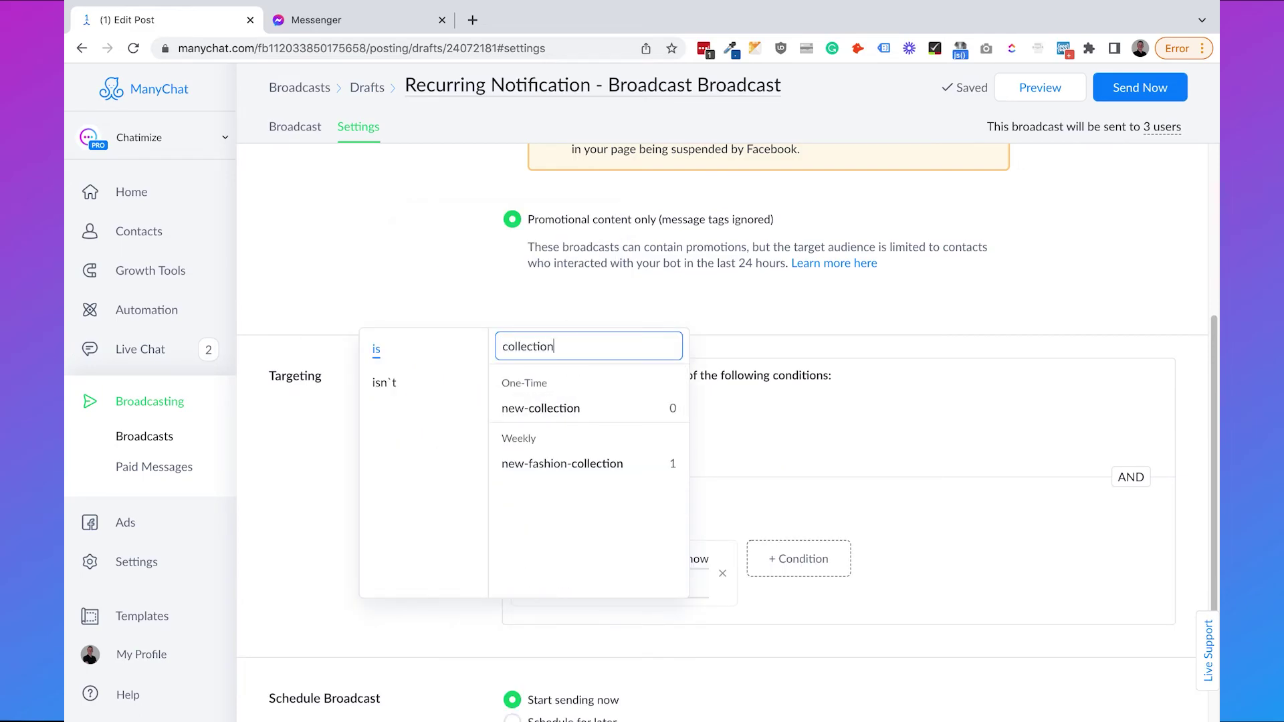
click(566, 464)
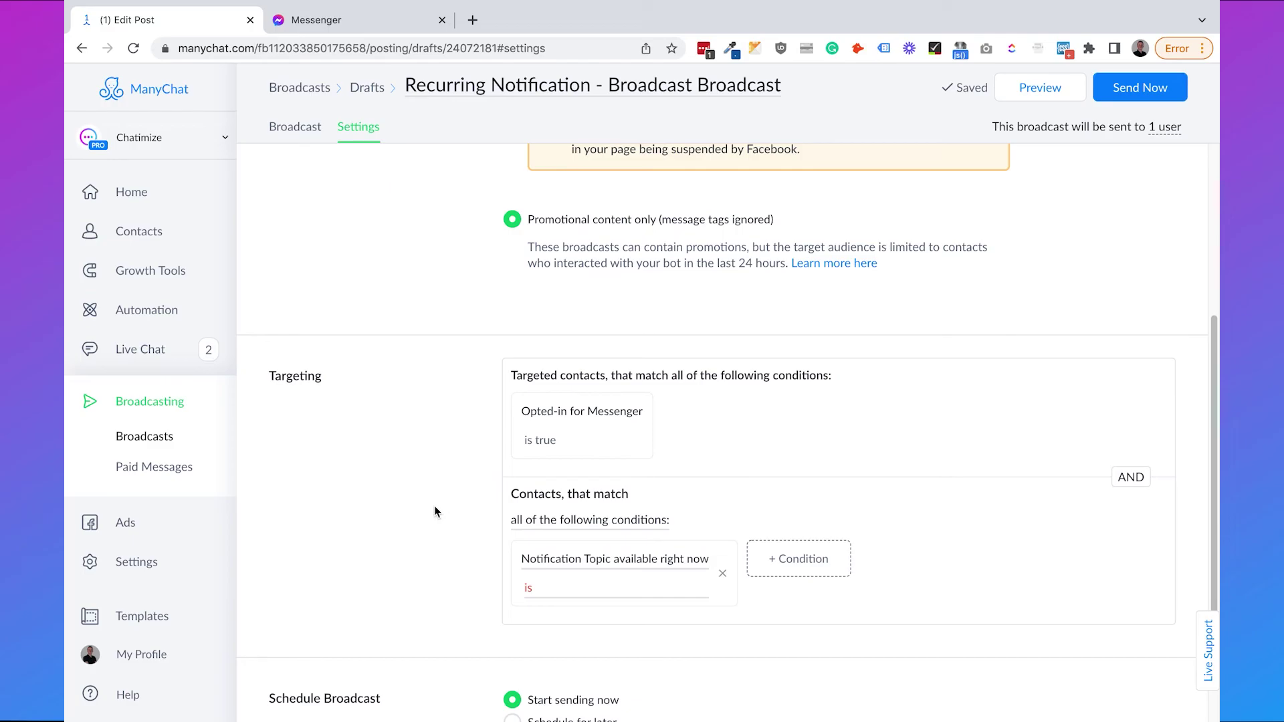
Check the recipient list, keep Start sending now, and send the broadcast immediately.
click(1172, 130)
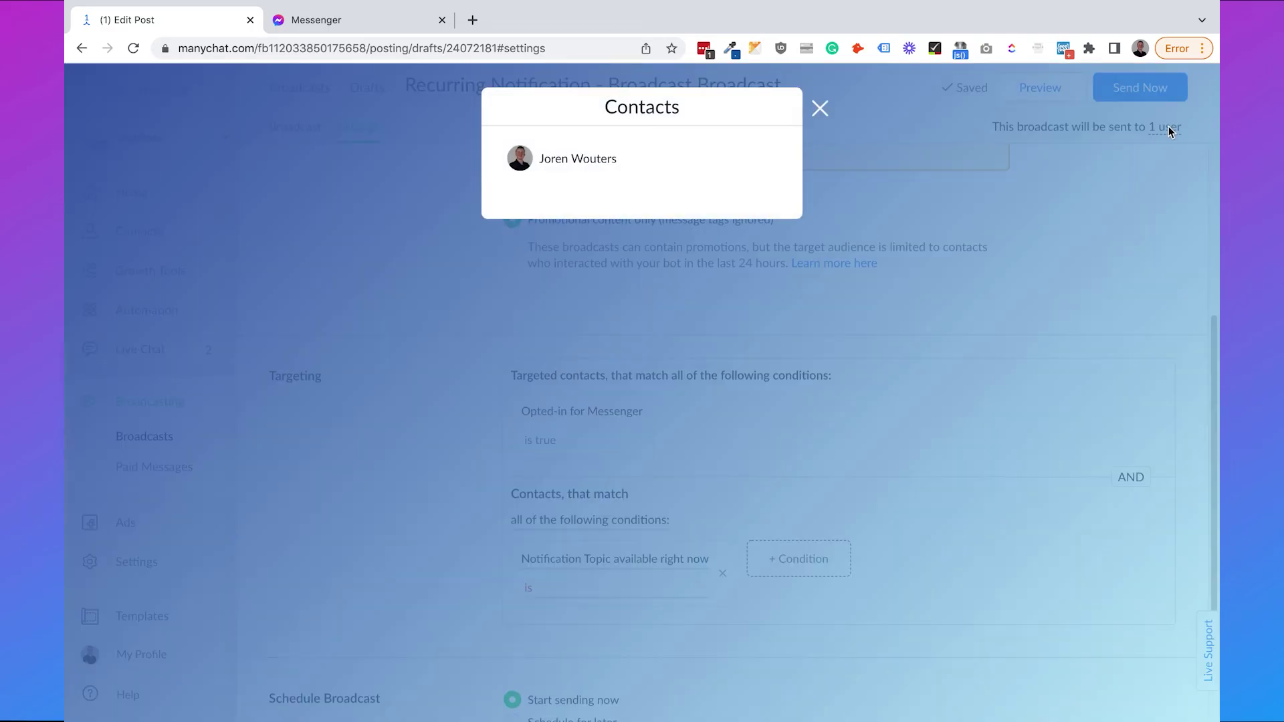
click(820, 109)
scroll(447, 305, down, 3)
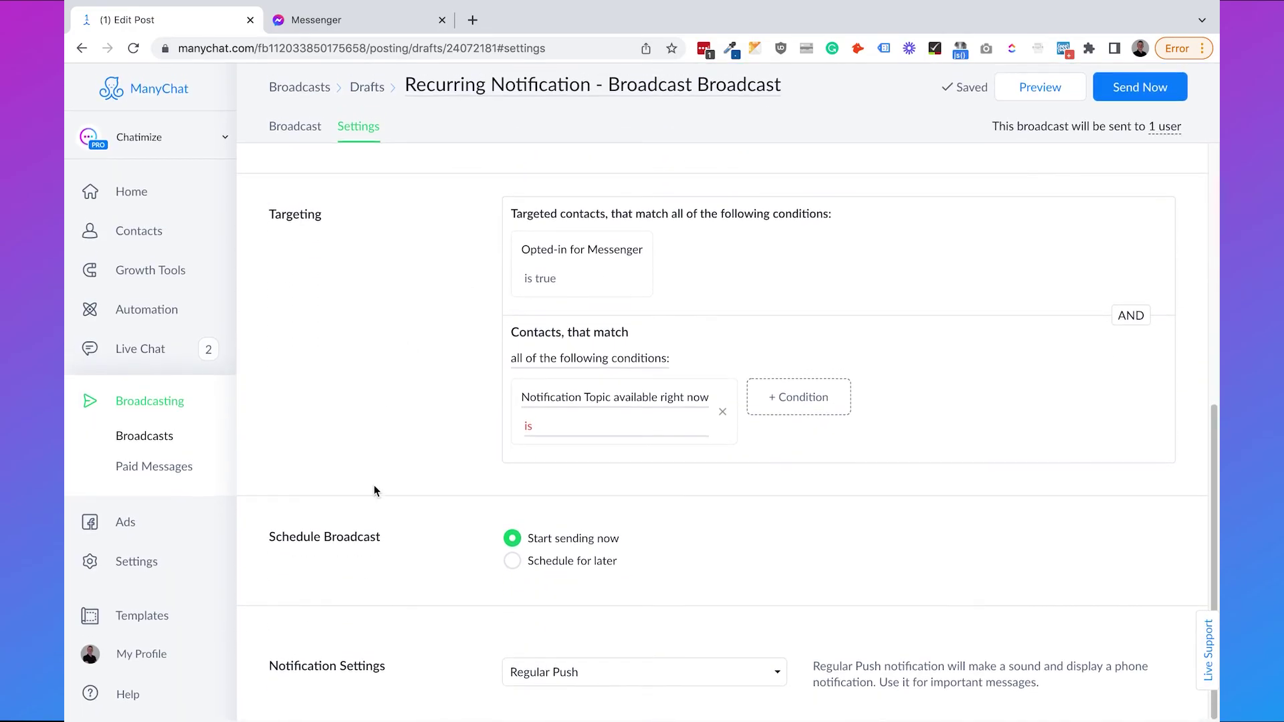
click(583, 562)
scroll(445, 508, down, 1)
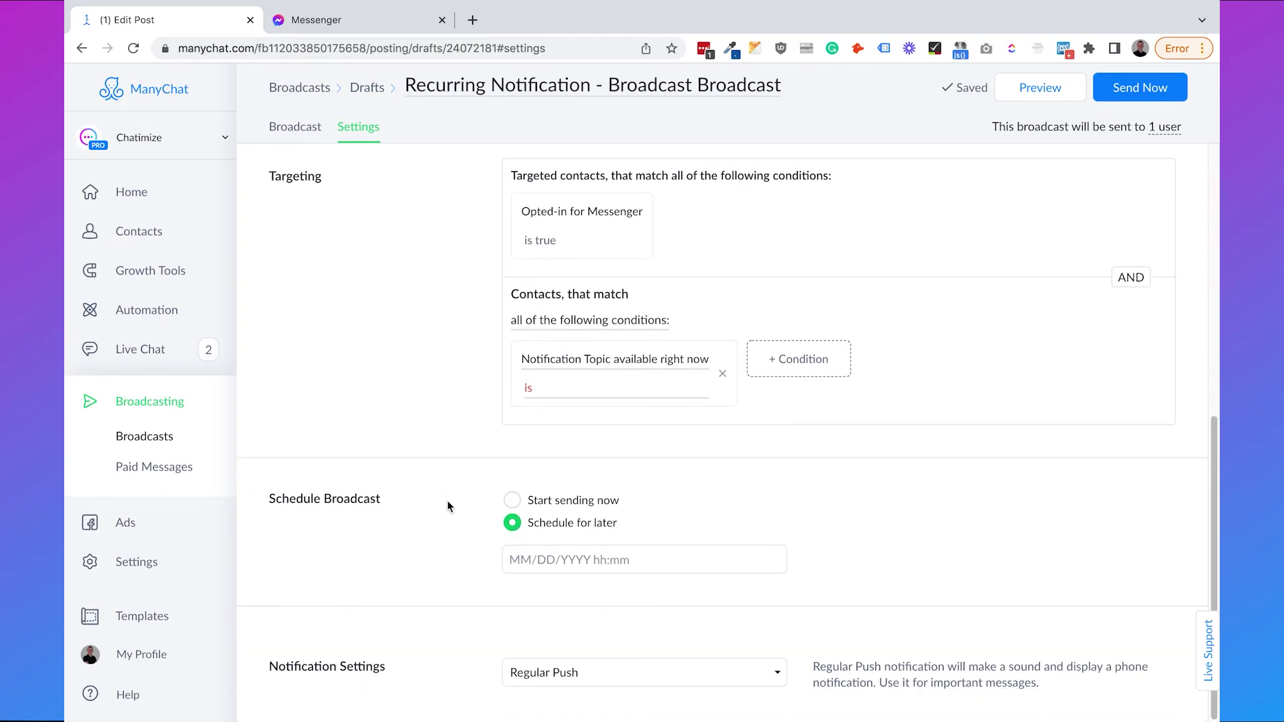
click(511, 500)
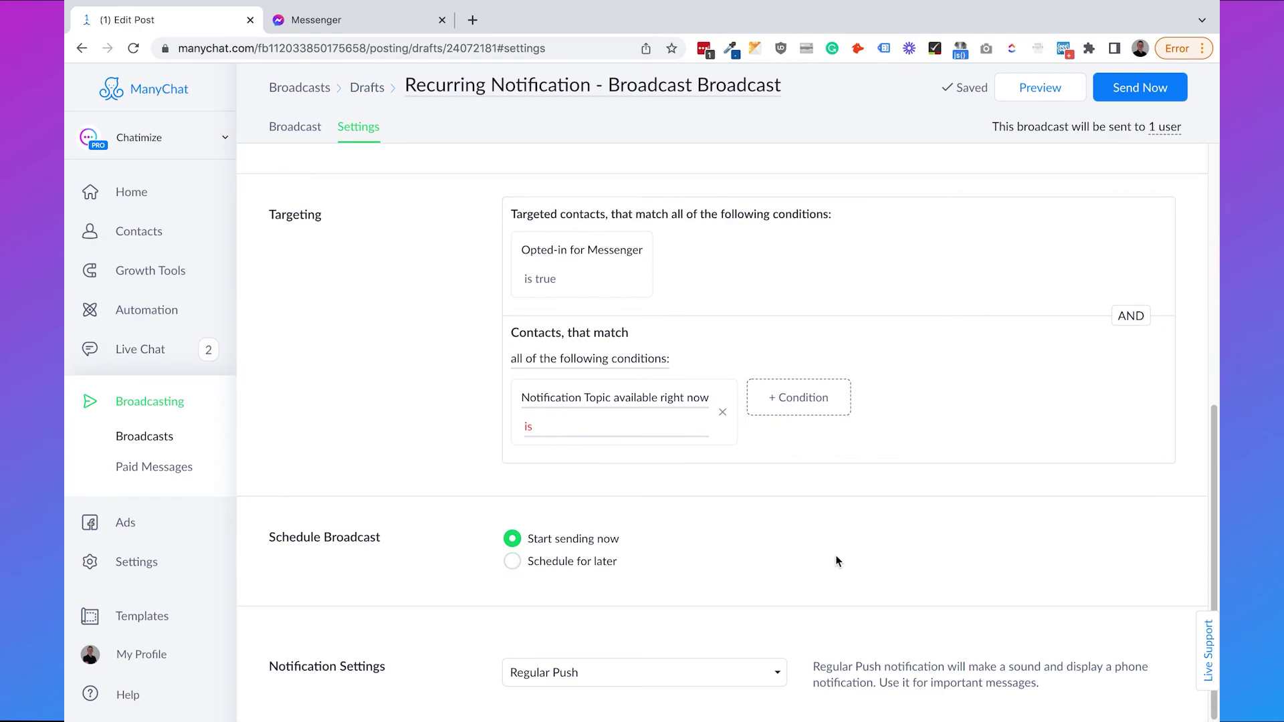
click(1119, 97)
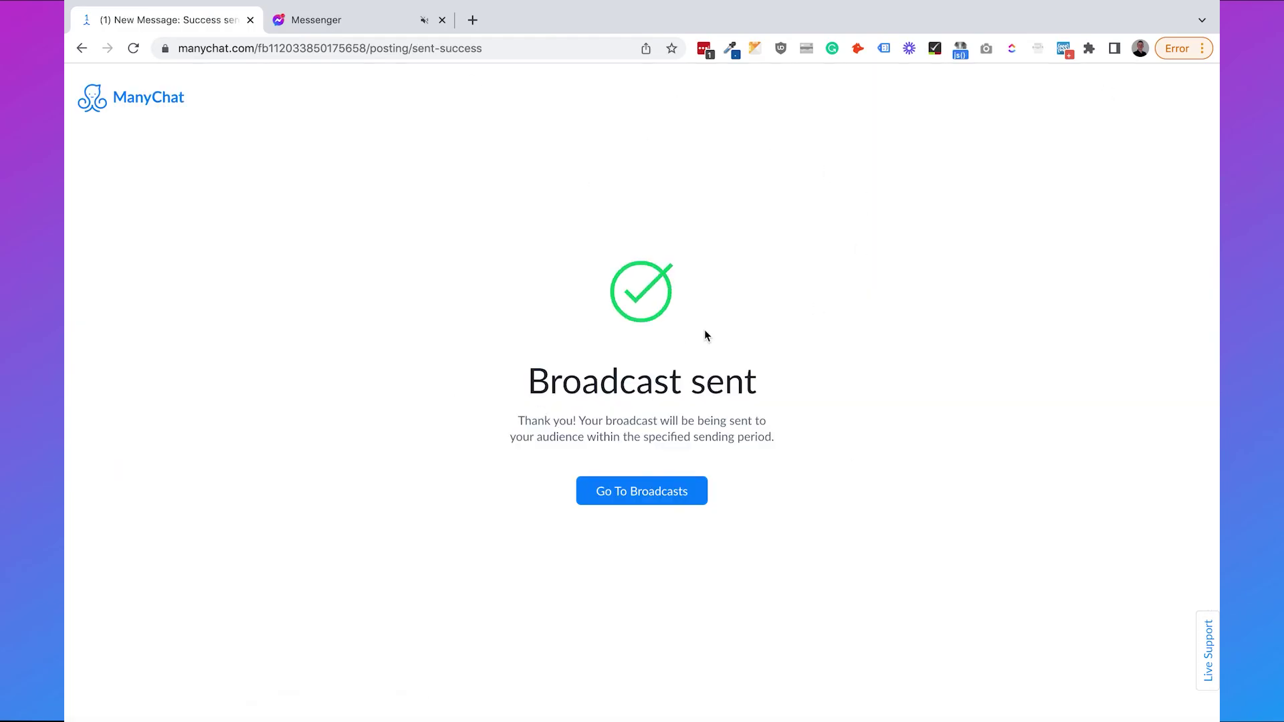
In Messenger, reply 'Hell Yeah!' to the Chatimize A Collection notification to get the Shop The Drop message.
click(355, 22)
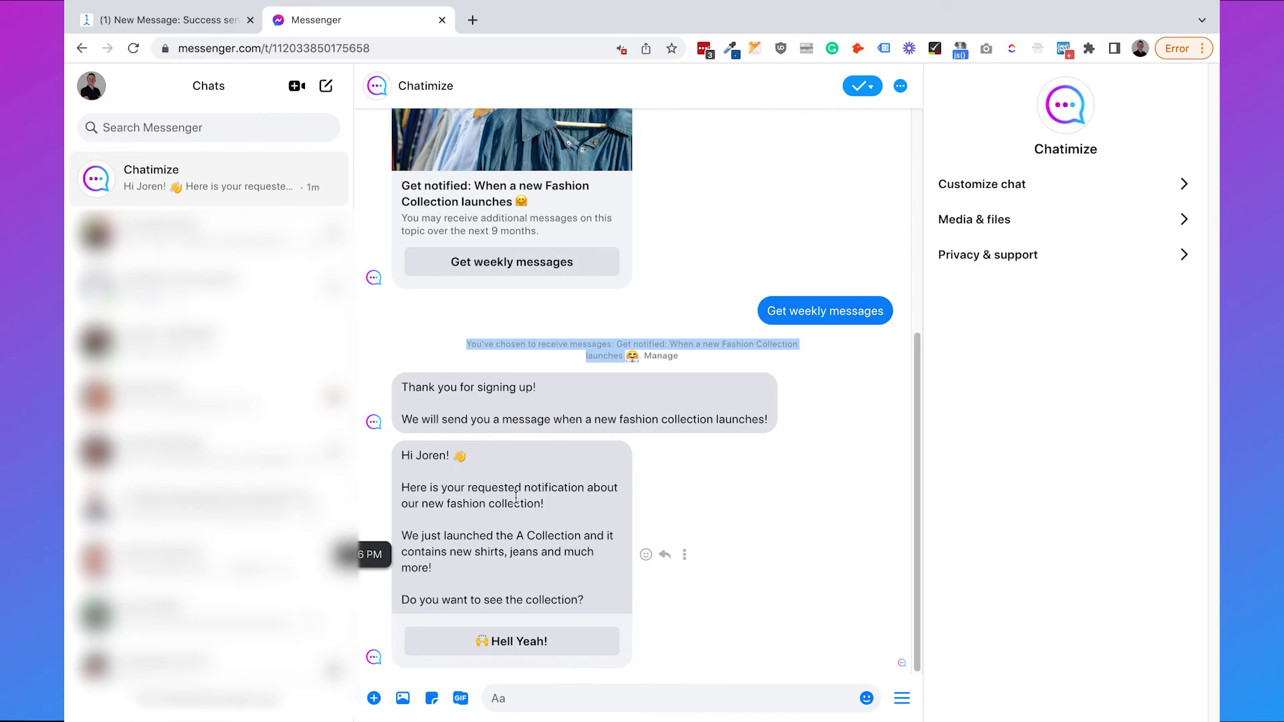
click(523, 643)
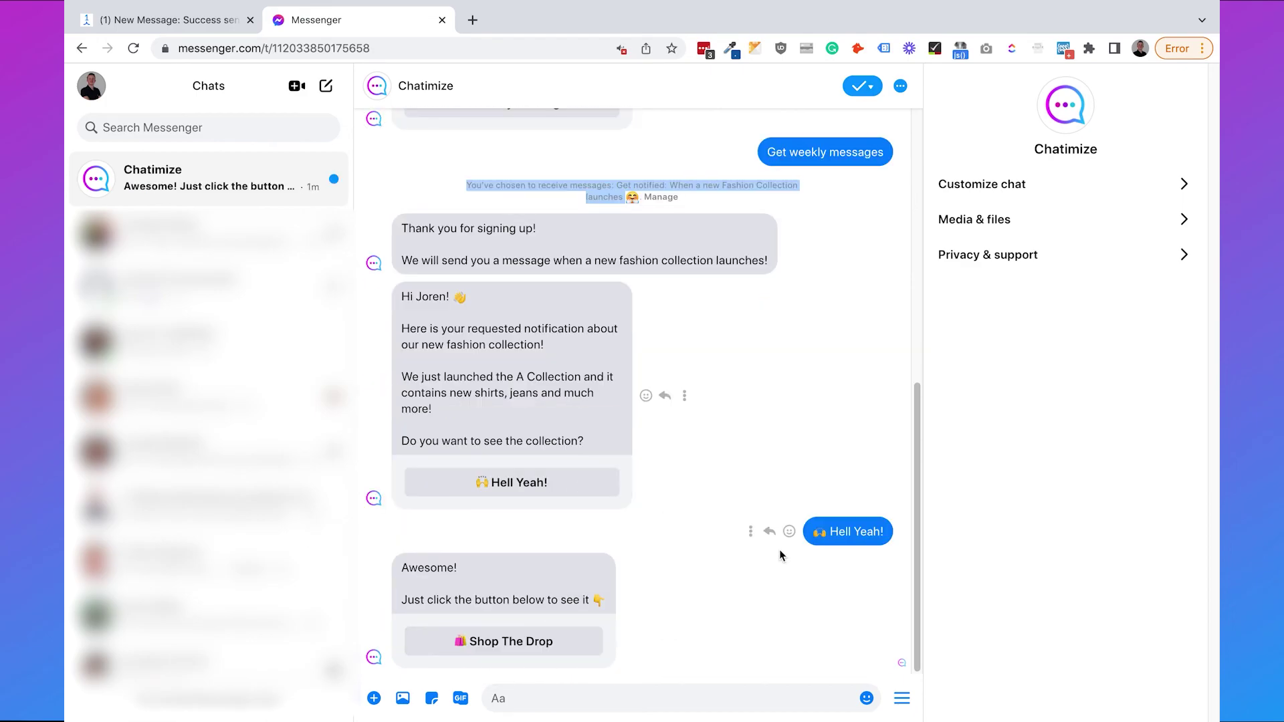